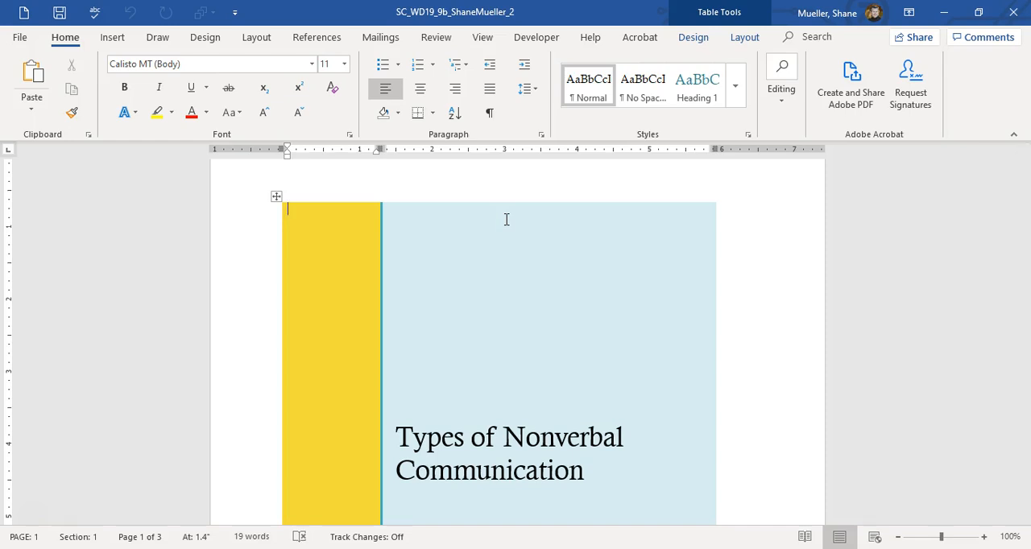
Step: Switch to Outline view and place the insertion point at the section break above the Table of Figures heading
left_click(497, 188)
left_click(410, 235)
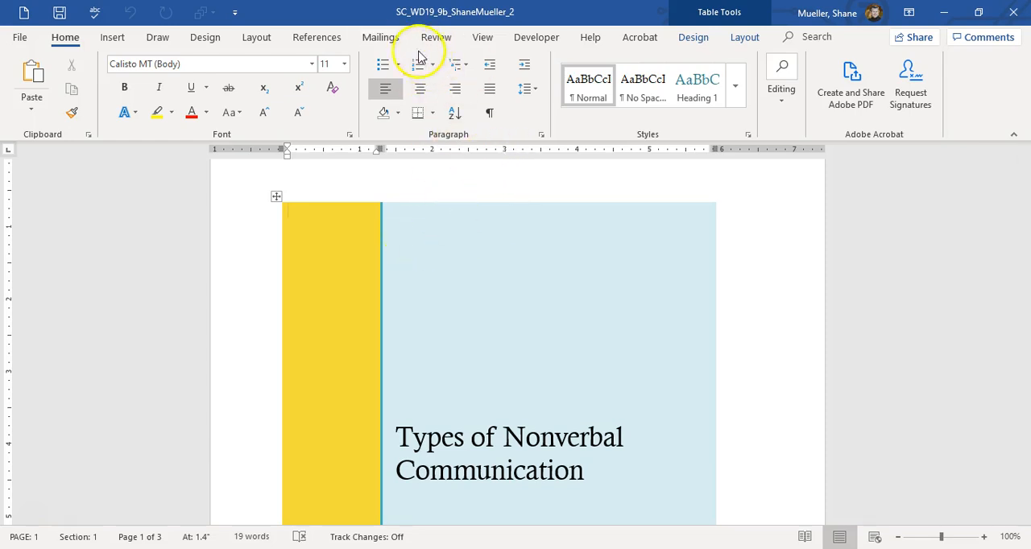
left_click(483, 37)
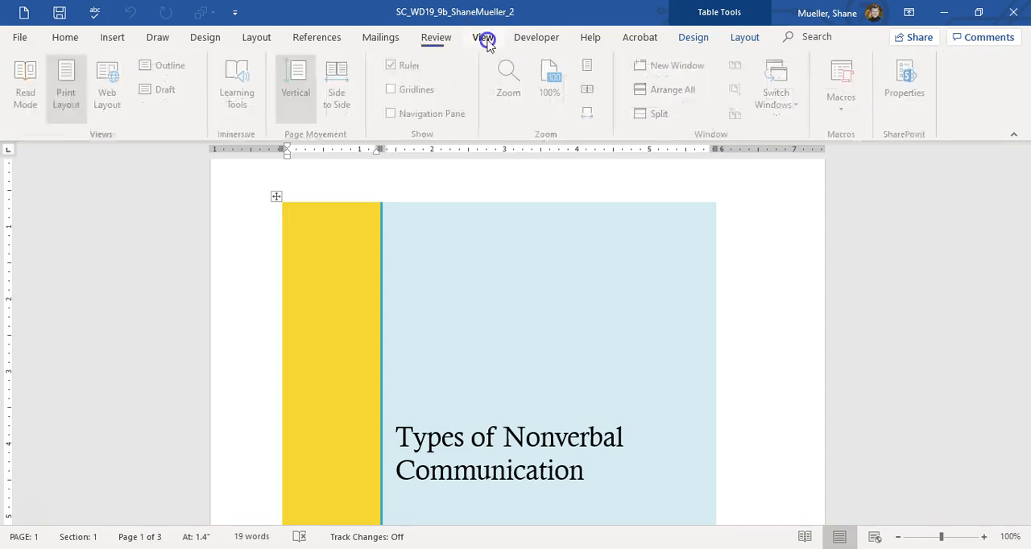
left_click(173, 65)
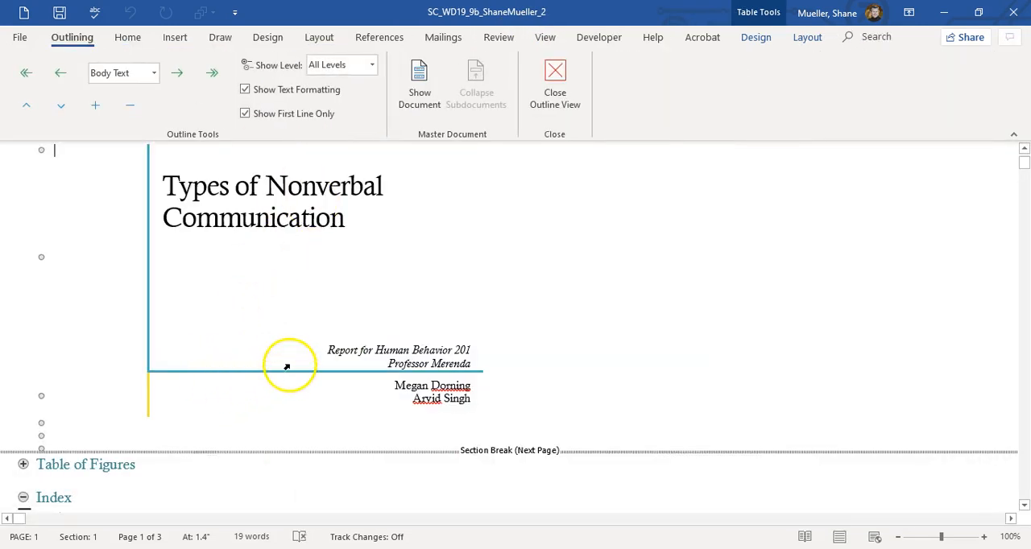
scroll(287, 367, "down", 5)
left_click(86, 225)
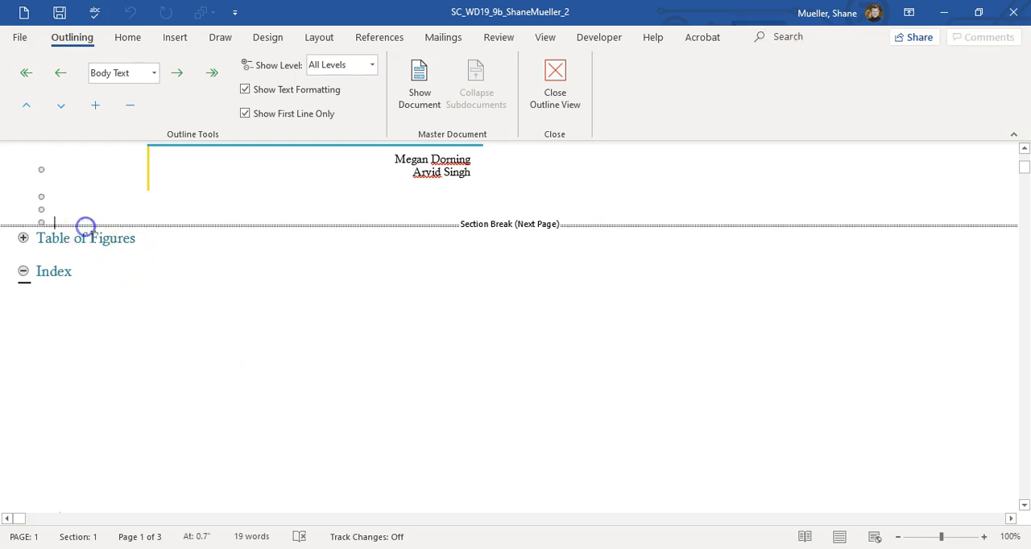
left_click(98, 231)
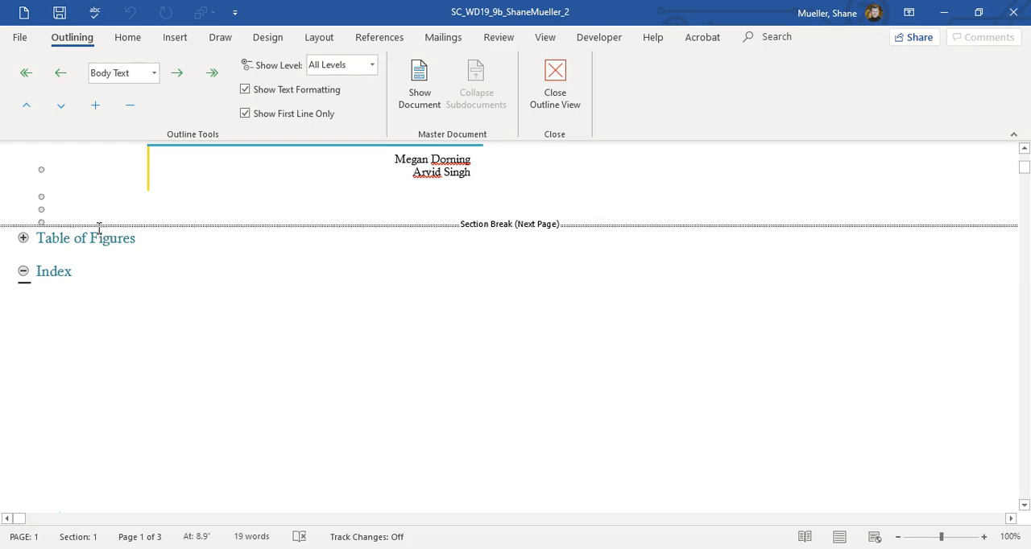
Step: Show the master document tools and insert Support_WD19_9b_Report as a subdocument at the insertion point
left_click(420, 73)
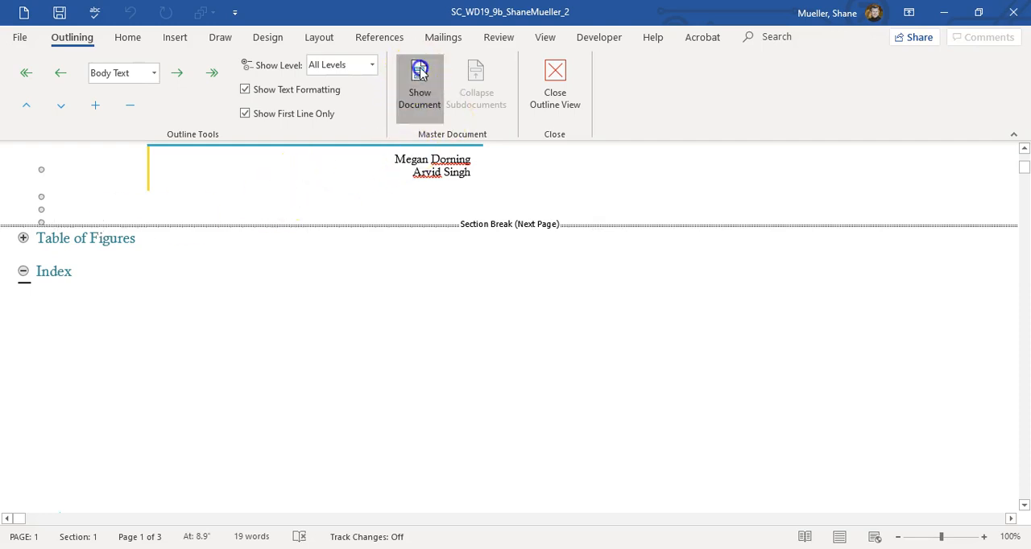
left_click(545, 89)
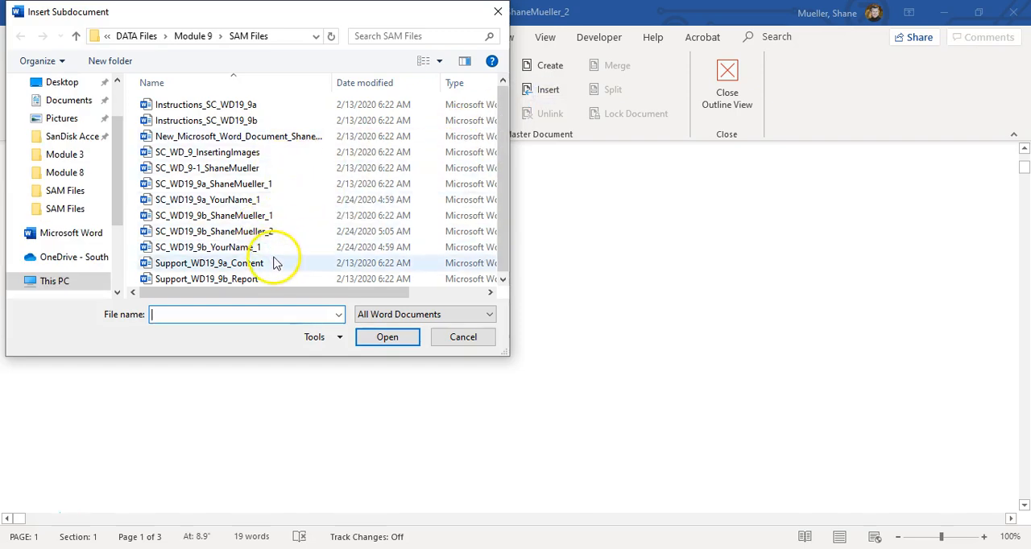
left_click(258, 277)
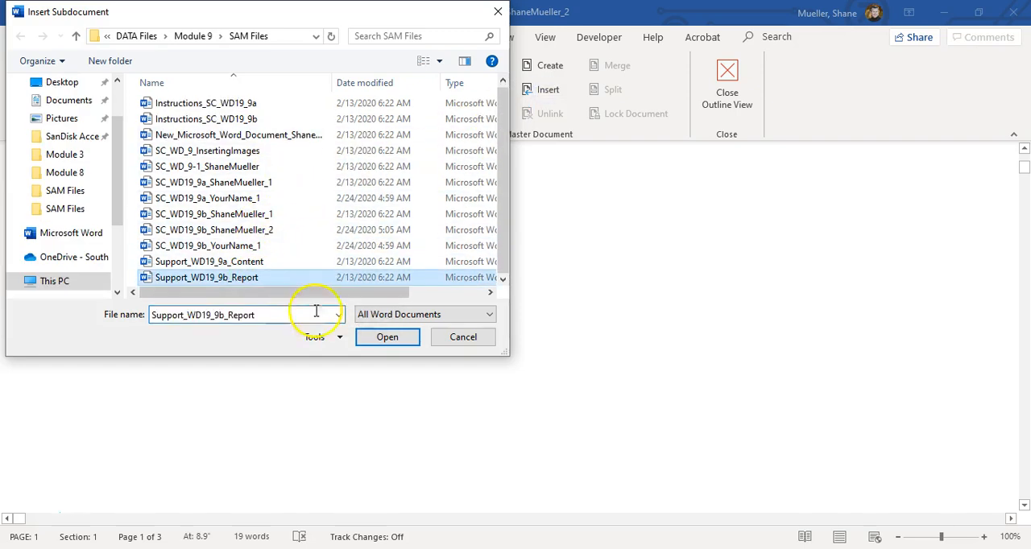
left_click(387, 337)
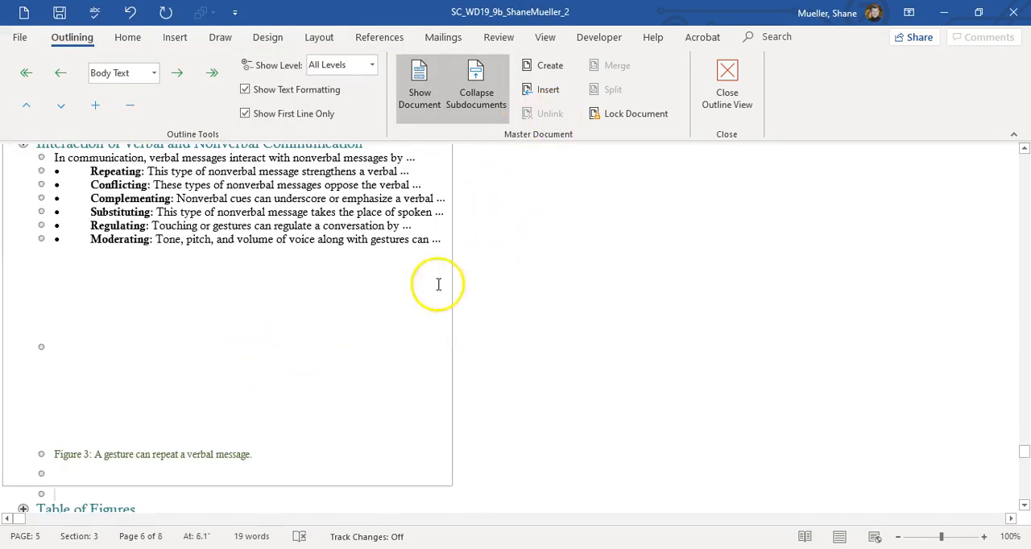
Step: Unlink the inserted subdocument so its content belongs to the master document, and close Outline view
left_click(246, 198)
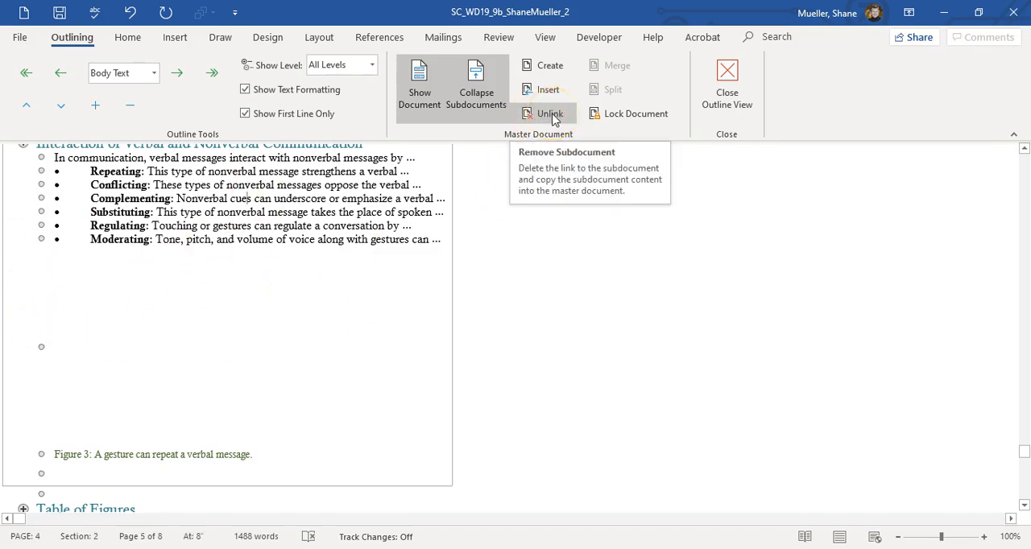
left_click(552, 115)
scroll(231, 338, "up", 10)
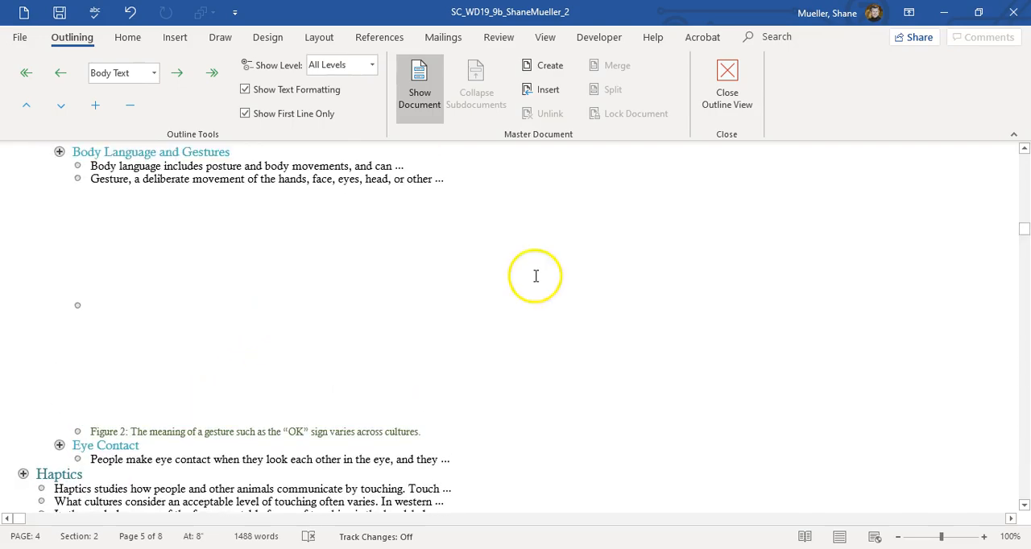
left_click(727, 87)
Step: Insert an endnote at the end of the first Kinesics paragraph reading "In other words, every culture has similar expressions for these emotions."
scroll(339, 387, "down", 3)
scroll(334, 422, "up", 12)
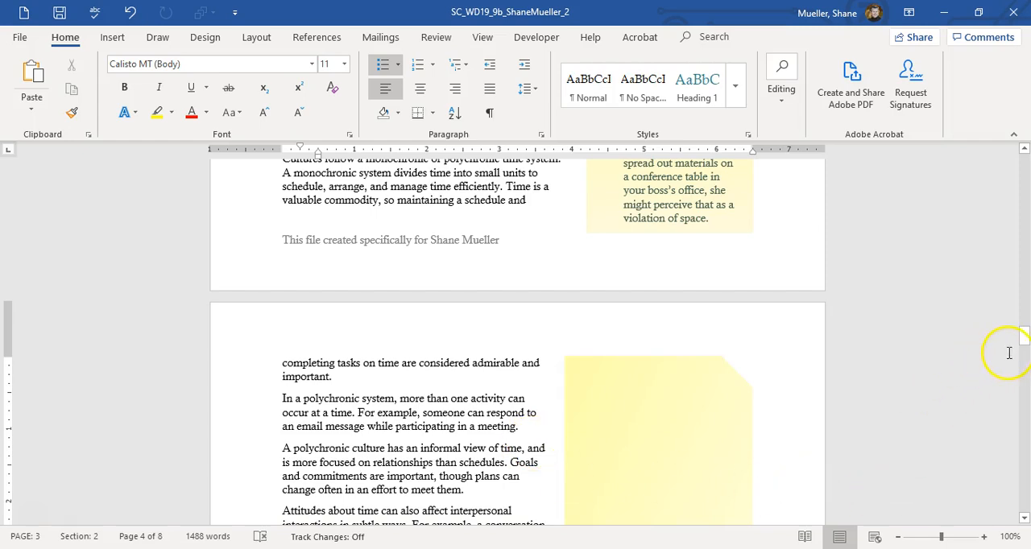
left_click_drag(1024, 331, 1025, 217)
left_click(552, 320)
scroll(317, 414, "up", 2)
scroll(315, 420, "down", 1)
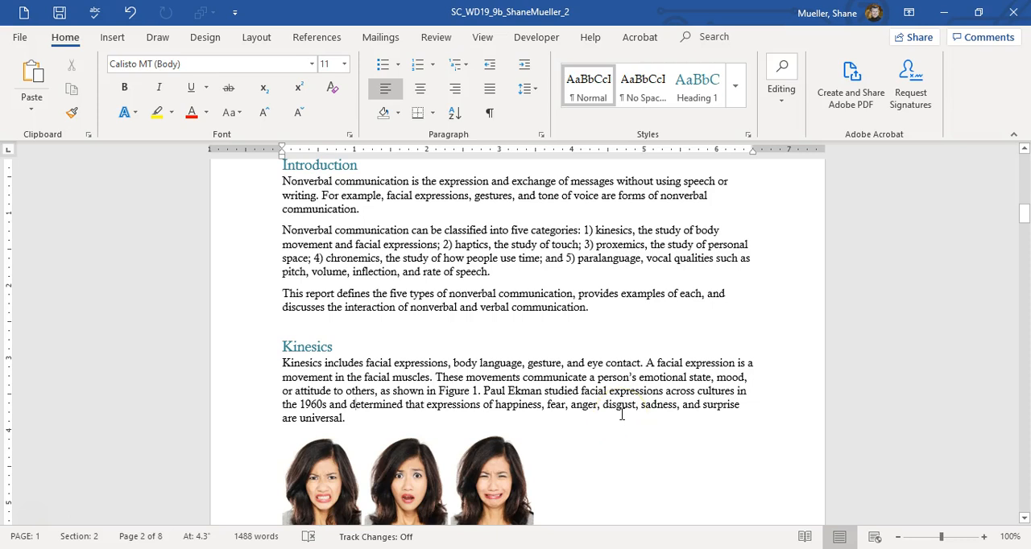
left_click(346, 419)
left_click(332, 38)
left_click(267, 71)
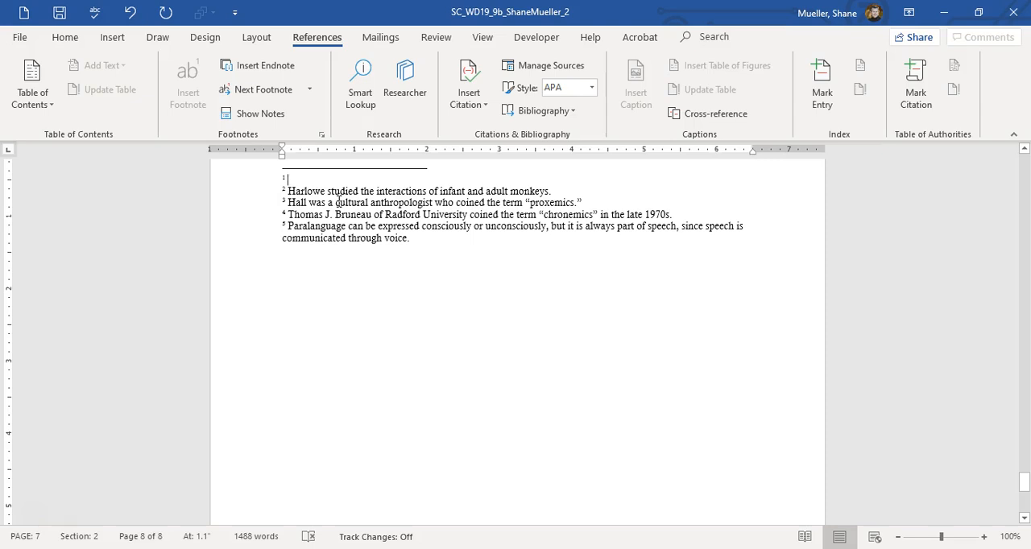
type("I")
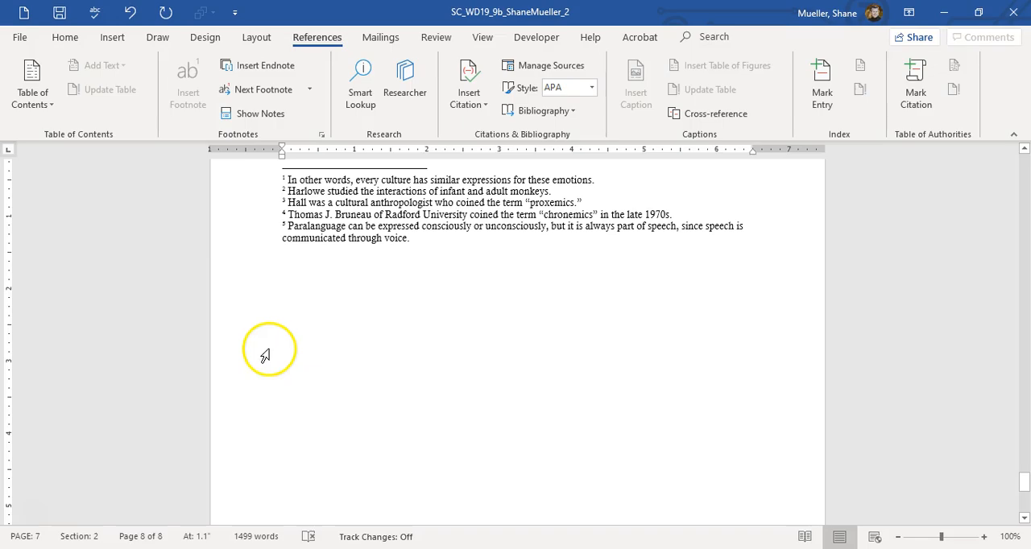
Step: Replace the "e" of "le" in "le zero" above Figure 2 with the symbol é, character code 233 from ASCII (decimal)
left_click_drag(1024, 493, 1017, 256)
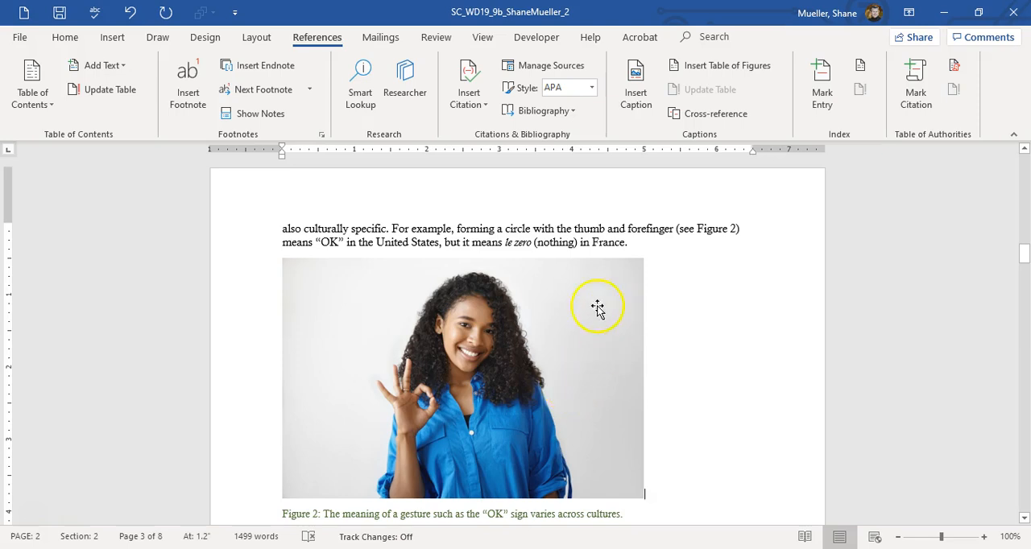
left_click(508, 244)
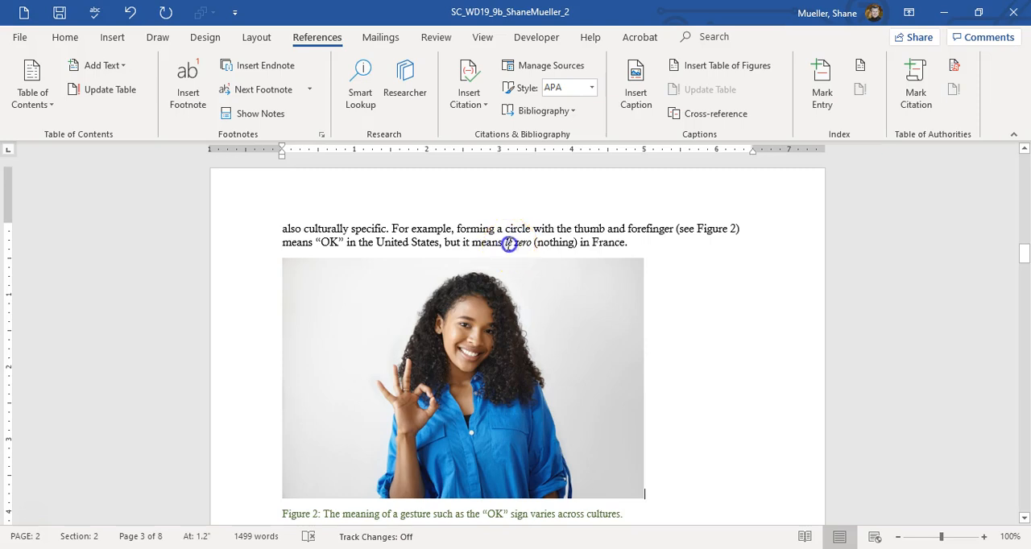
double_click(509, 243)
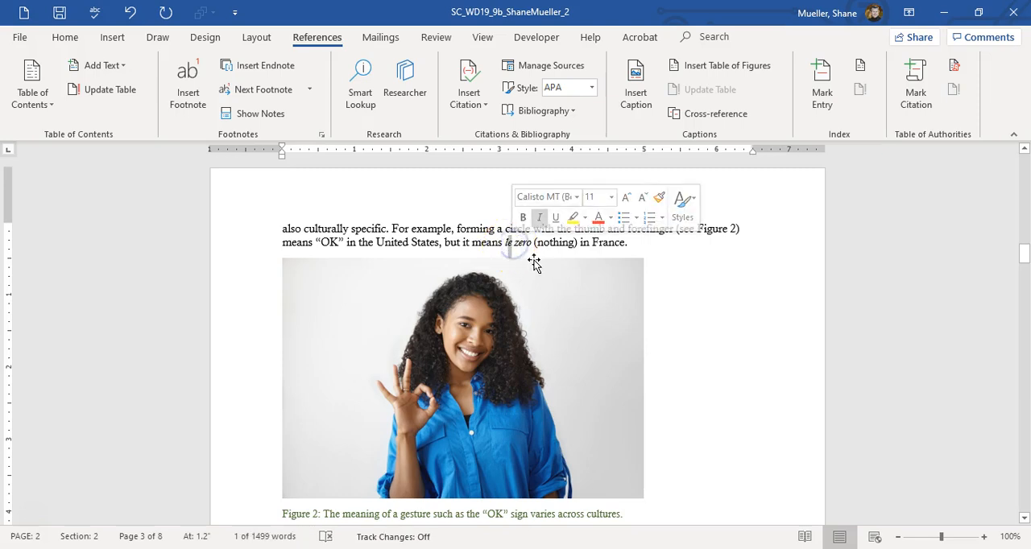
left_click(117, 37)
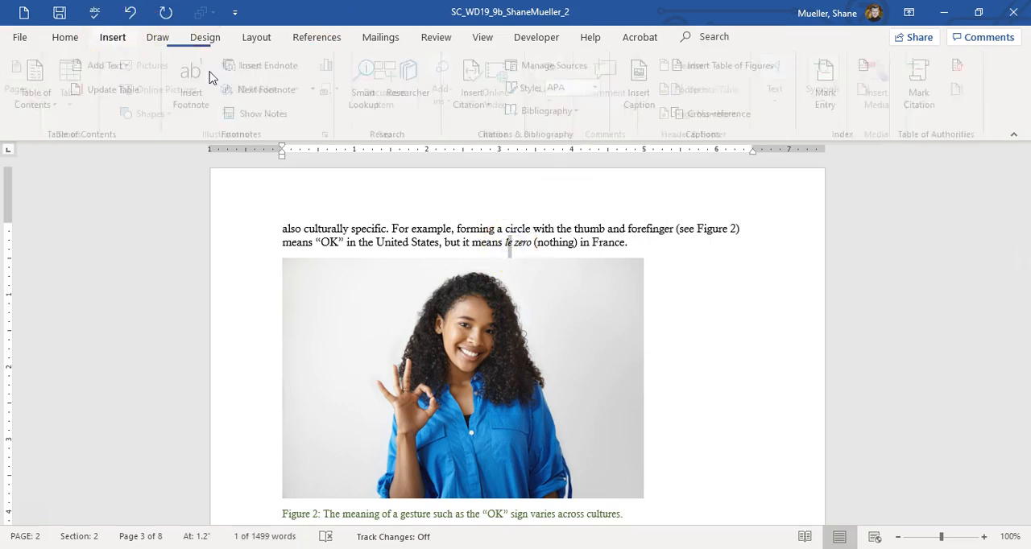
left_click(831, 103)
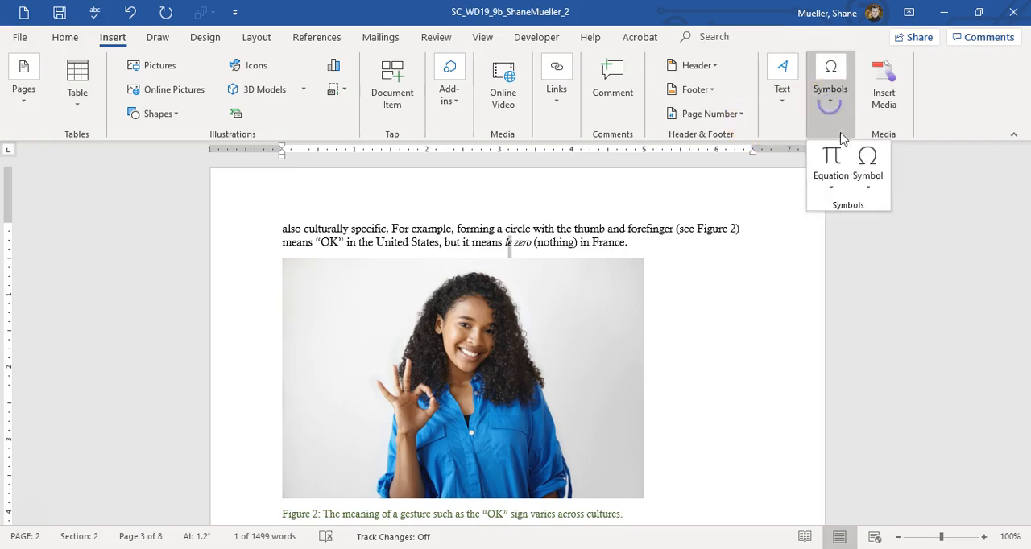
left_click(867, 179)
left_click(908, 298)
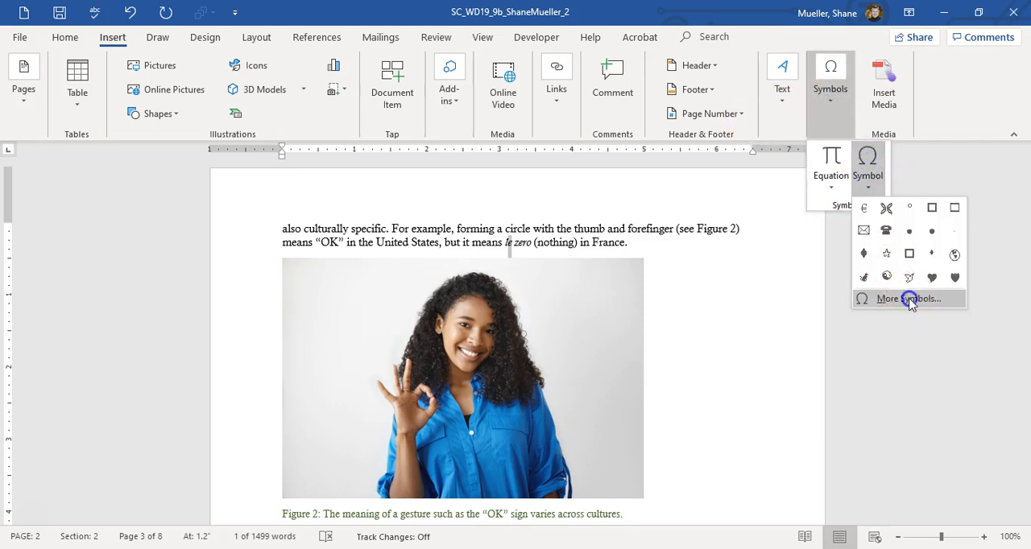
left_click_drag(740, 408, 711, 409)
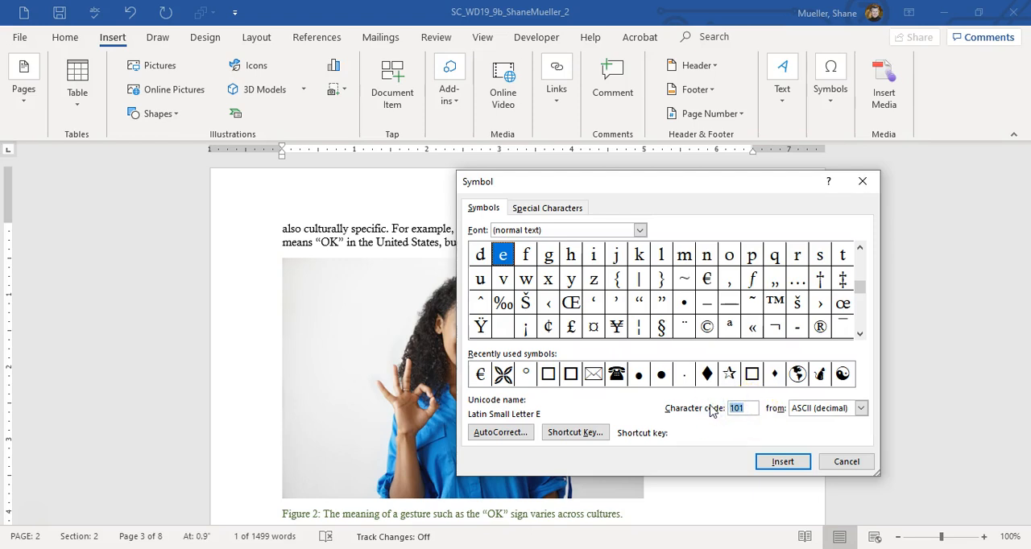
type("233")
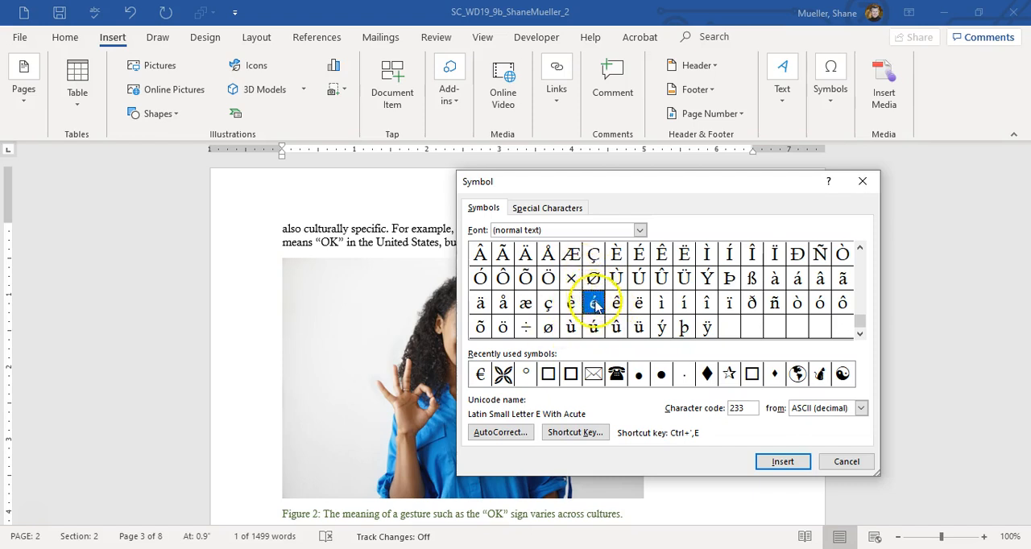
left_click(783, 461)
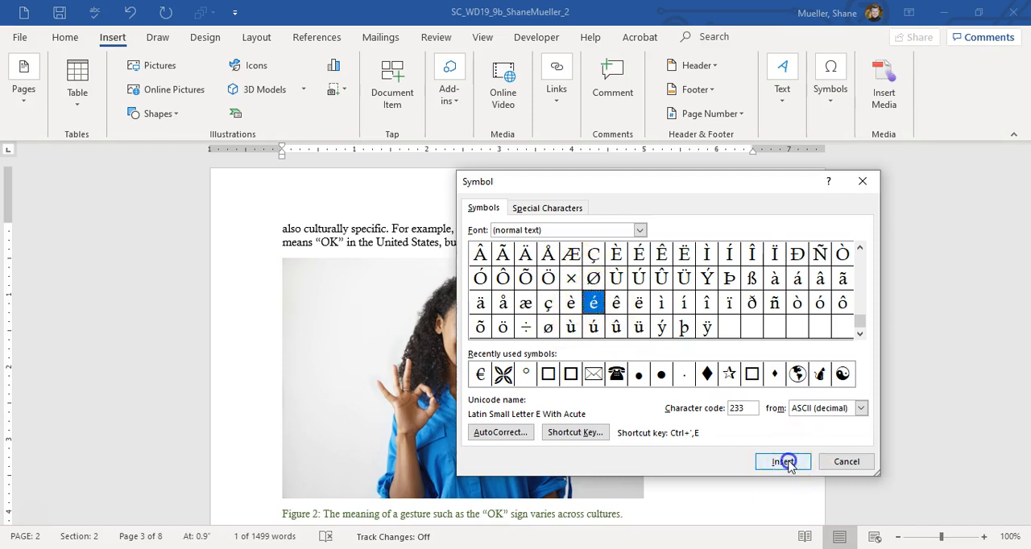
left_click(847, 461)
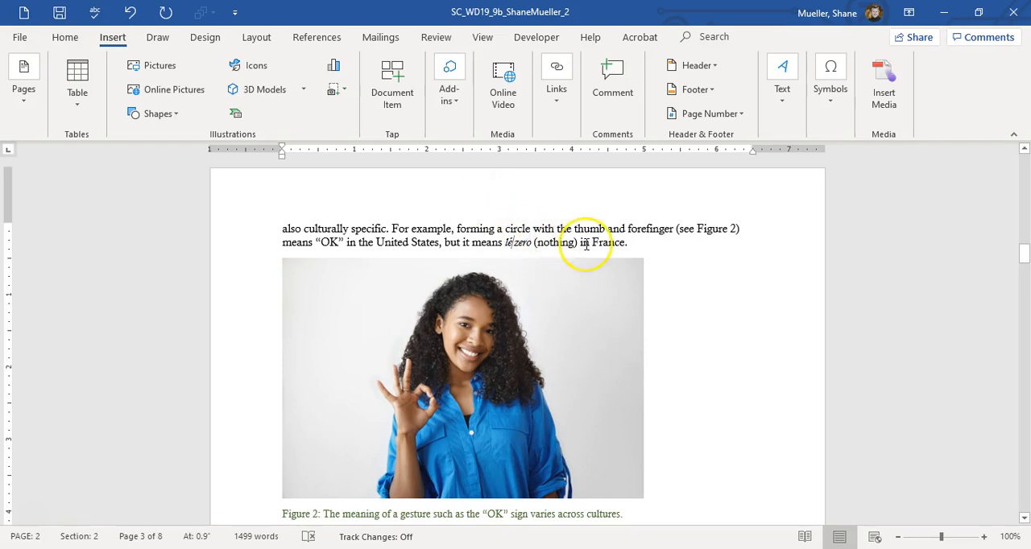
Step: Start a caption below the elevator photo above the Chronemics heading, with the Figure label included
scroll(642, 271, "down", 10)
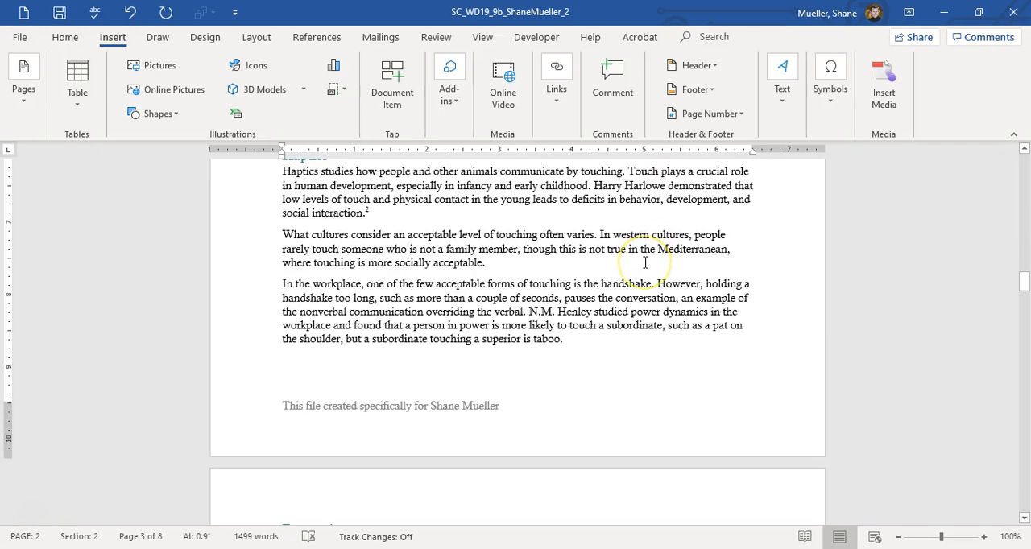
scroll(644, 265, "up", 7)
scroll(645, 269, "down", 3)
scroll(621, 276, "up", 10)
scroll(617, 281, "down", 5)
left_click(416, 325)
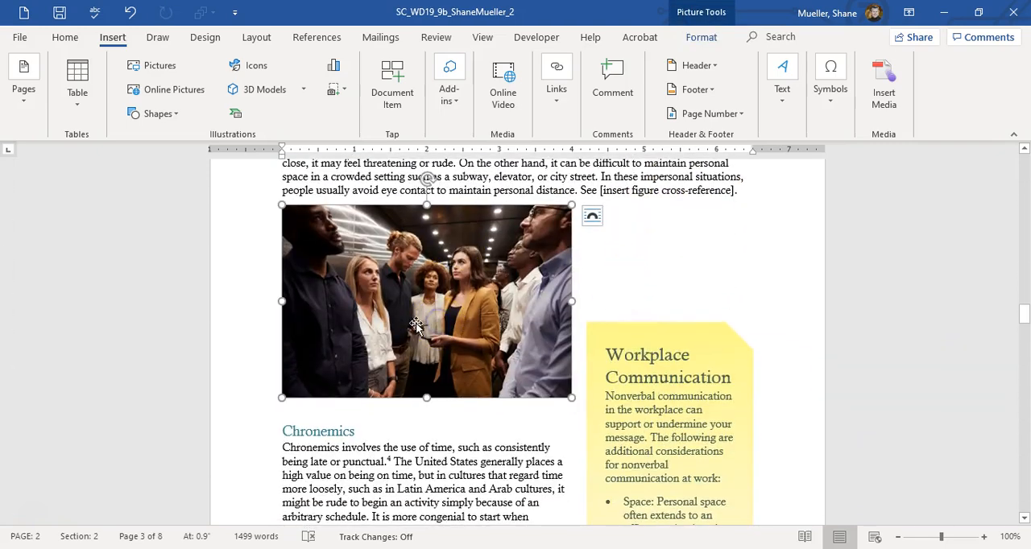
left_click(462, 316)
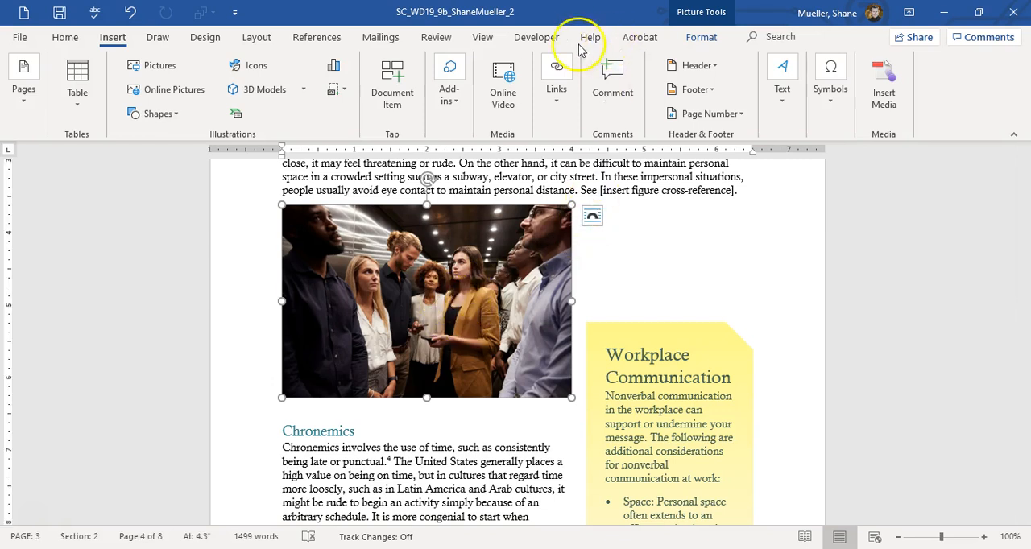
left_click(315, 37)
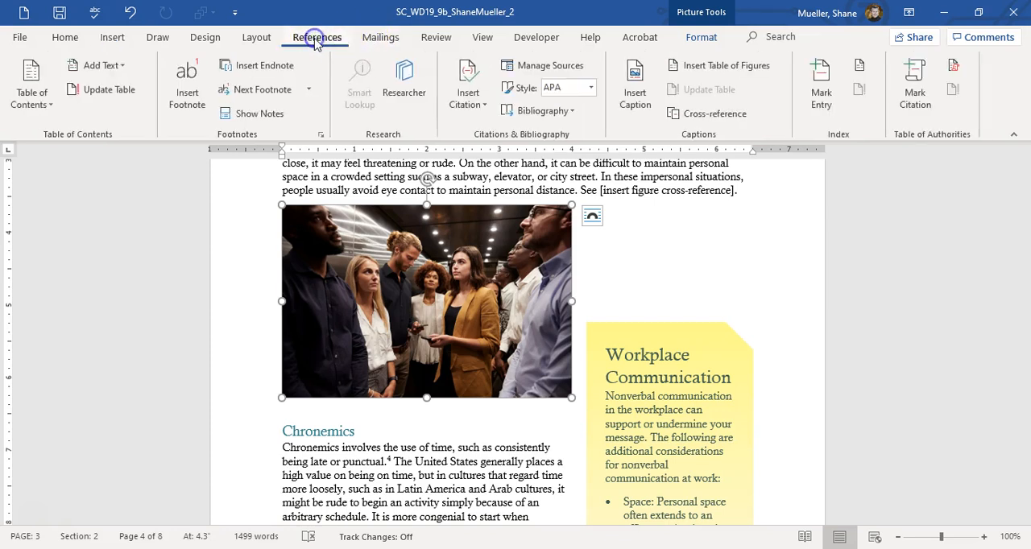
left_click(641, 87)
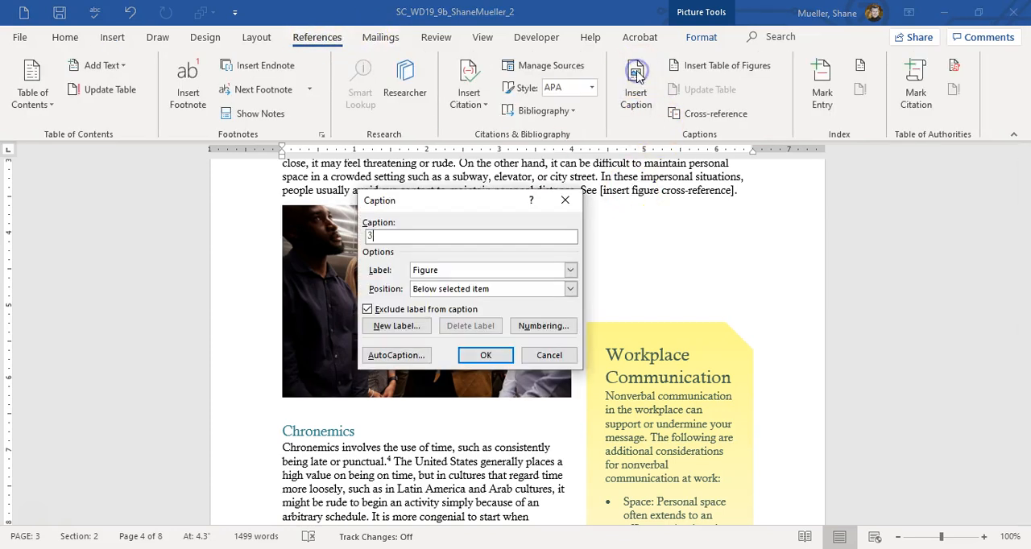
left_click(376, 312)
left_click(367, 310)
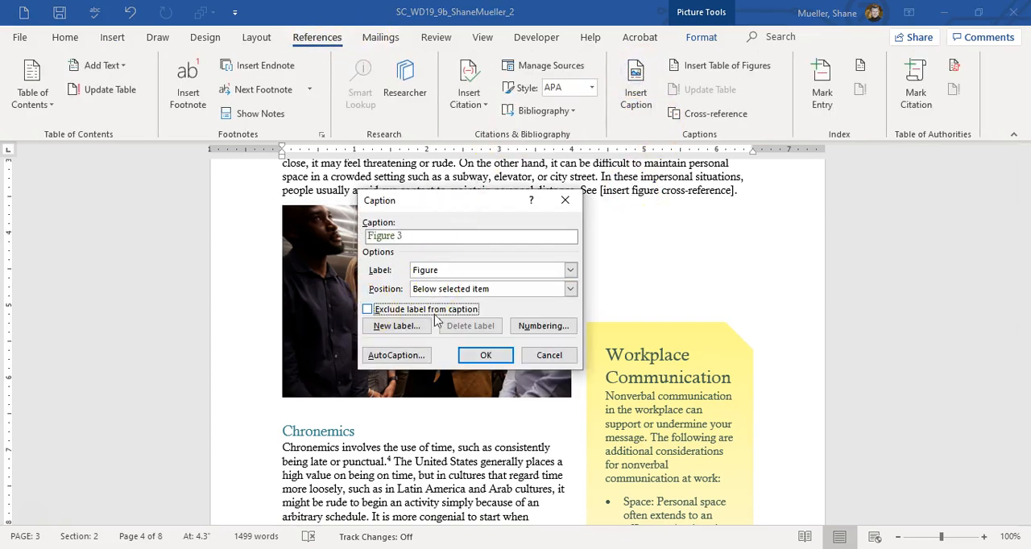
Step: Complete the elevator photo's caption as "Figure 3: People avoid eye contact in impersonal situations." and insert it below the picture
left_click(442, 239)
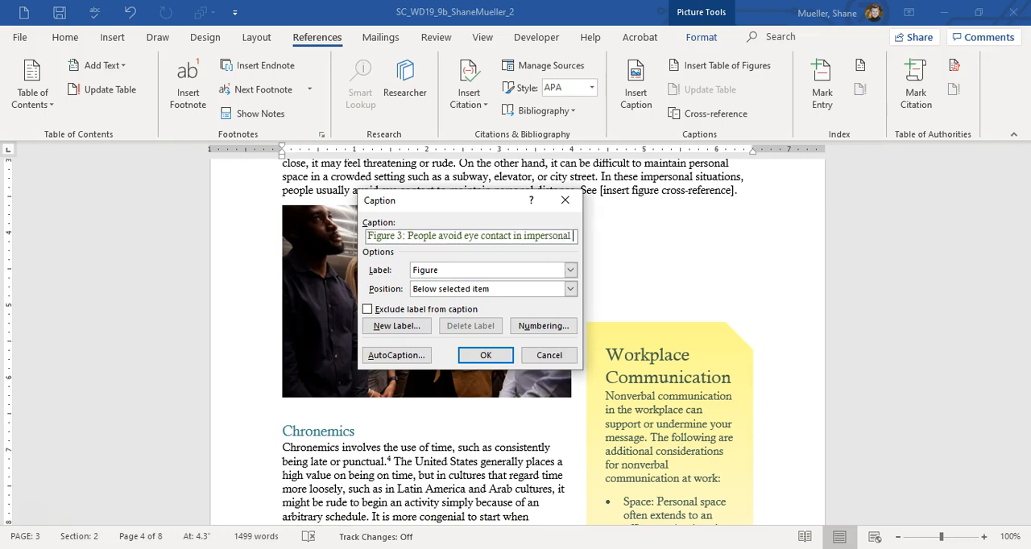
type("ituations.")
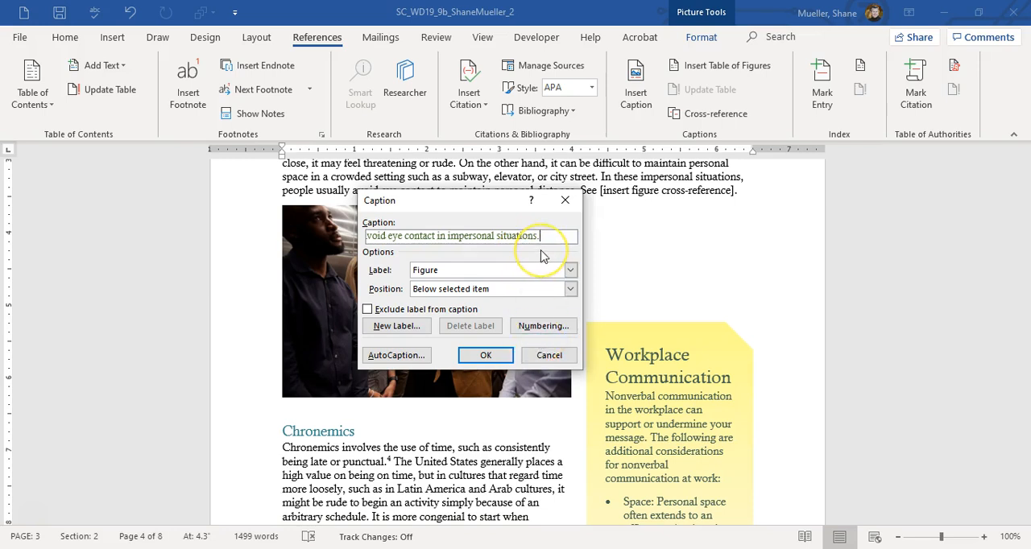
key("Home")
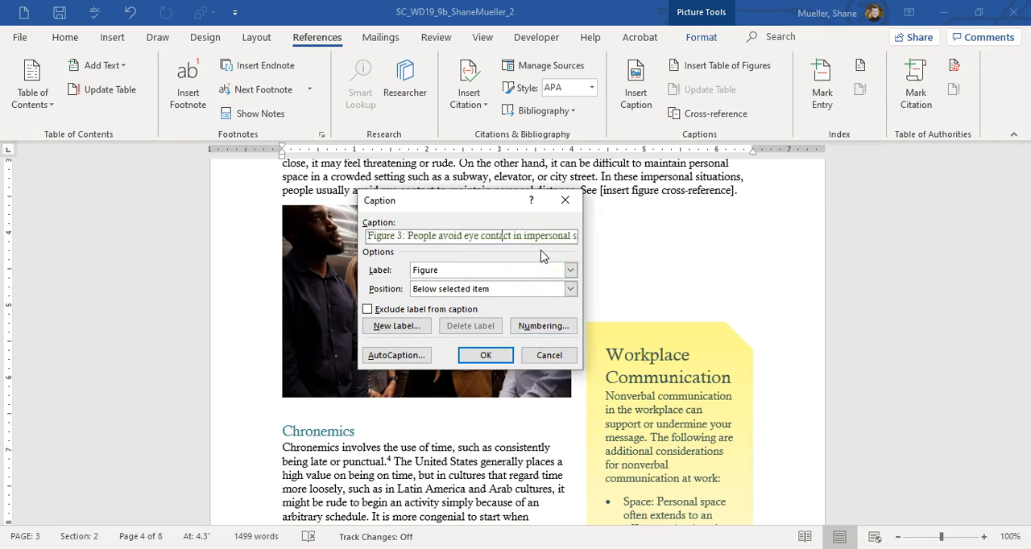
key("End")
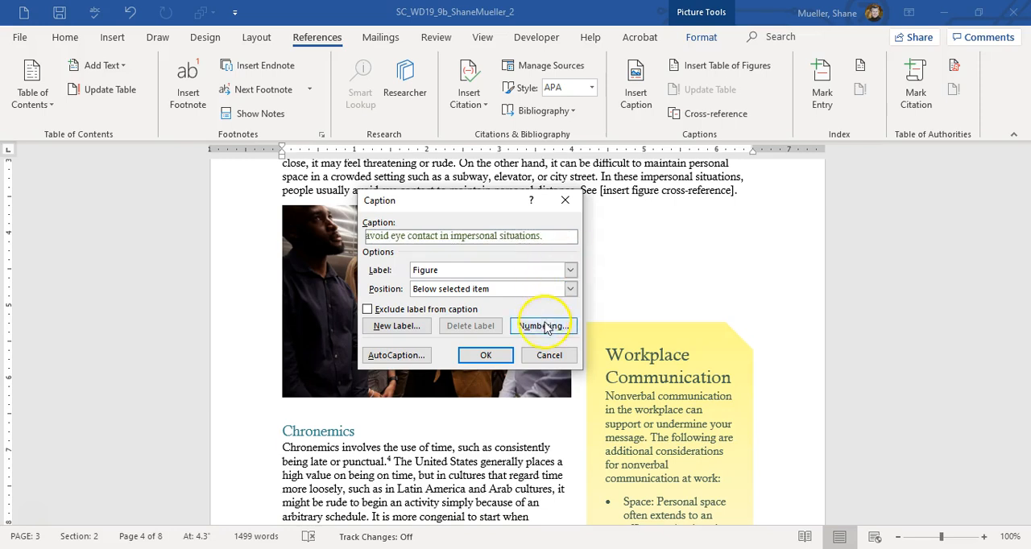
left_click(484, 355)
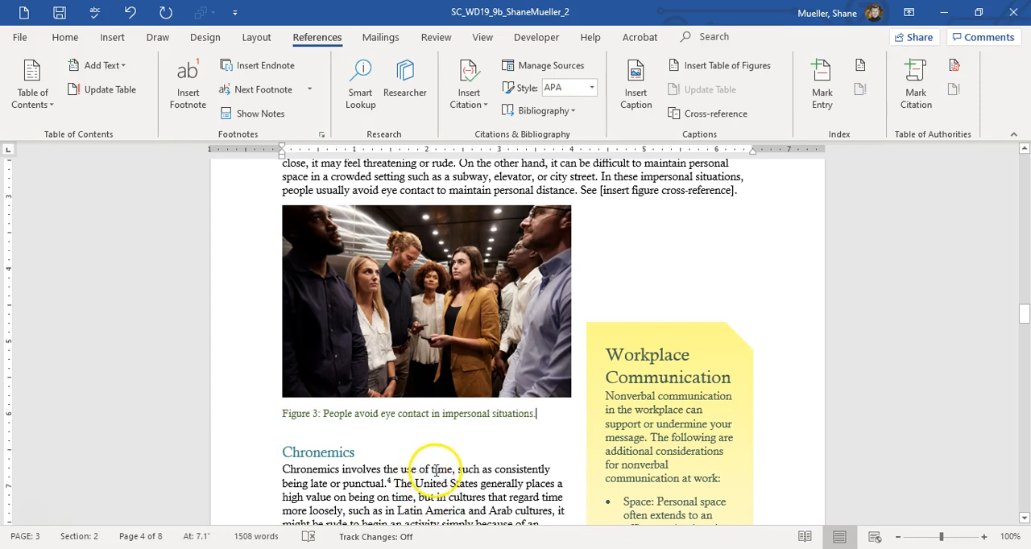
Step: Replace the "[insert figure cross-reference]" placeholder in the Proxemics section with a cross-reference to Figure 3 showing only label and number
scroll(436, 469, "up", 6)
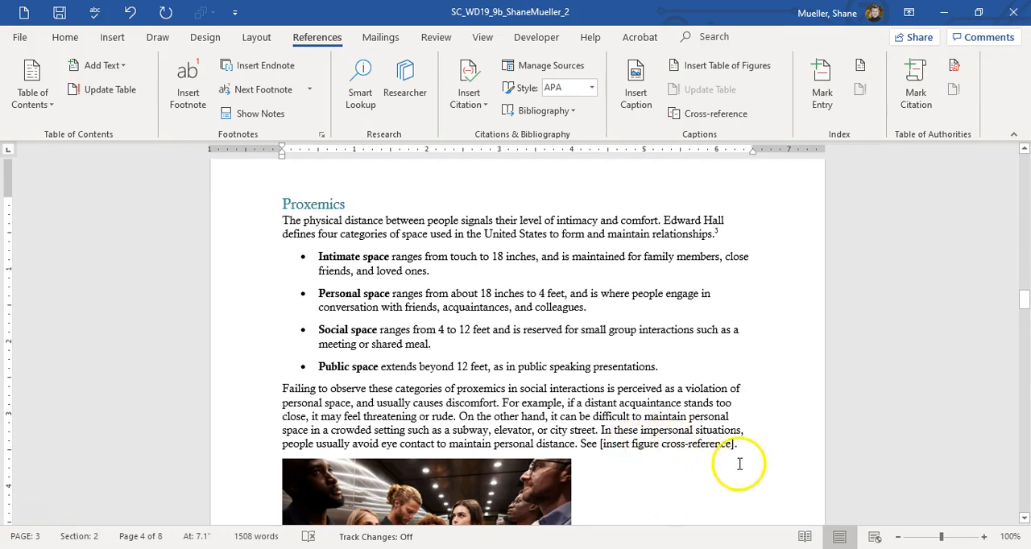
left_click_drag(599, 443, 713, 443)
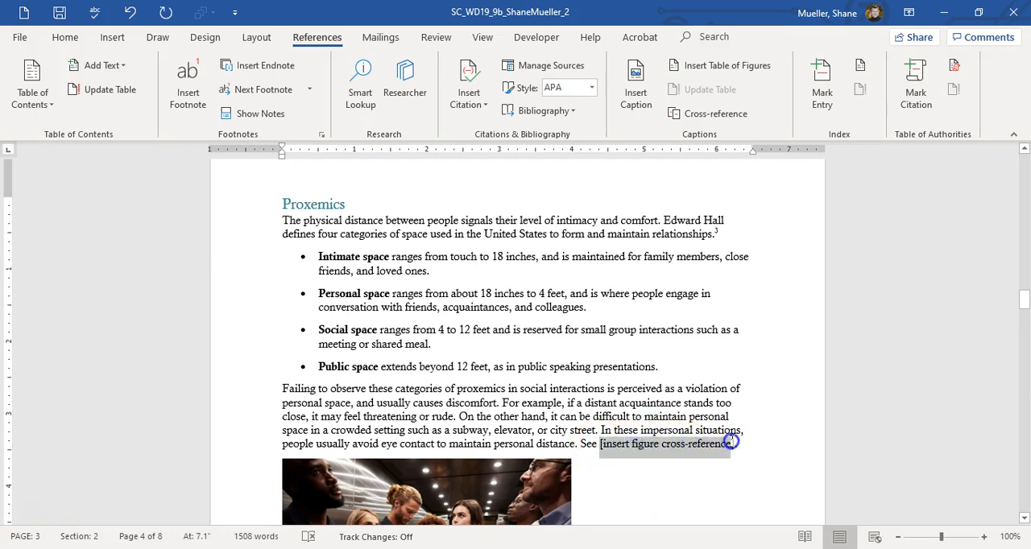
left_click_drag(733, 443, 732, 444)
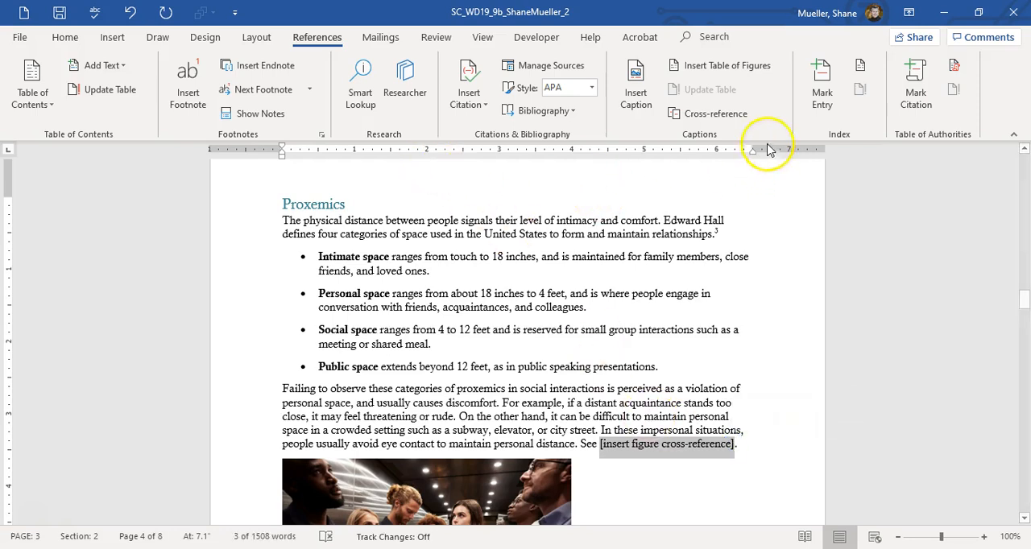
left_click(715, 114)
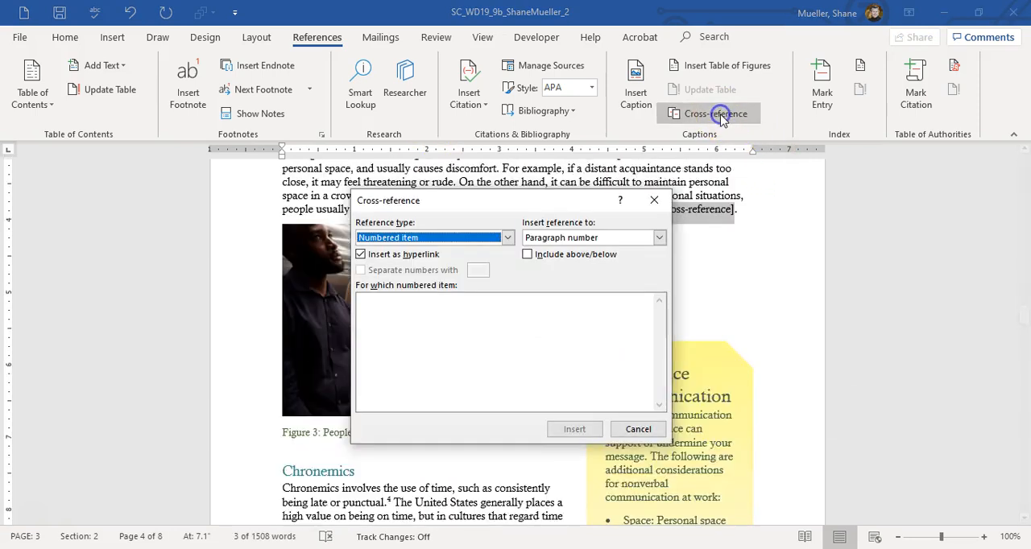
left_click(509, 238)
scroll(419, 273, "down", 1)
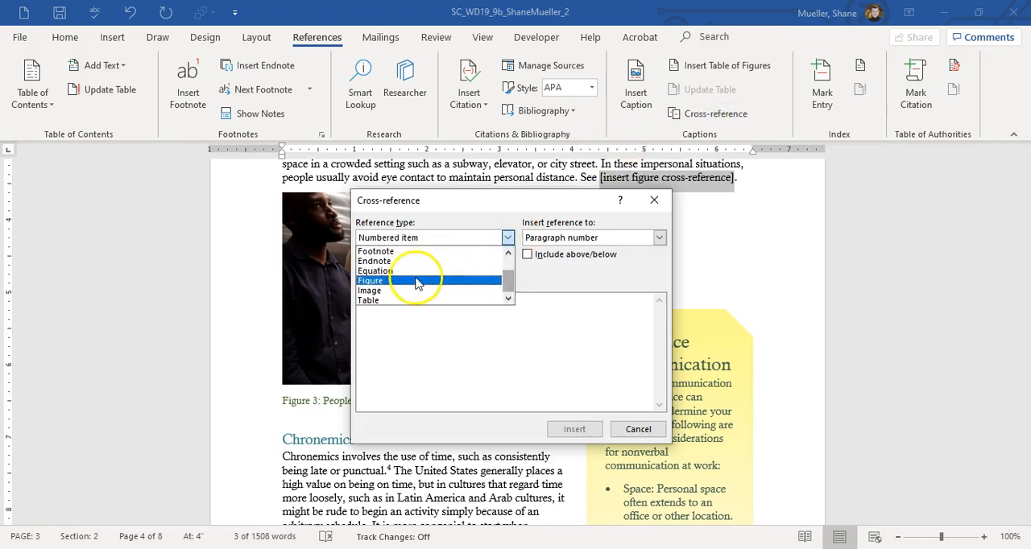
left_click(401, 282)
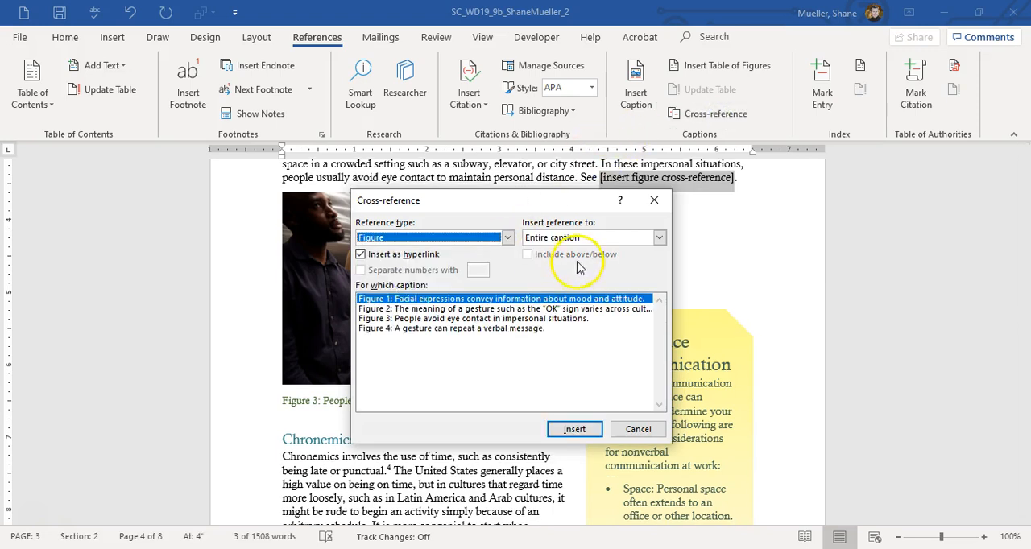
left_click(458, 319)
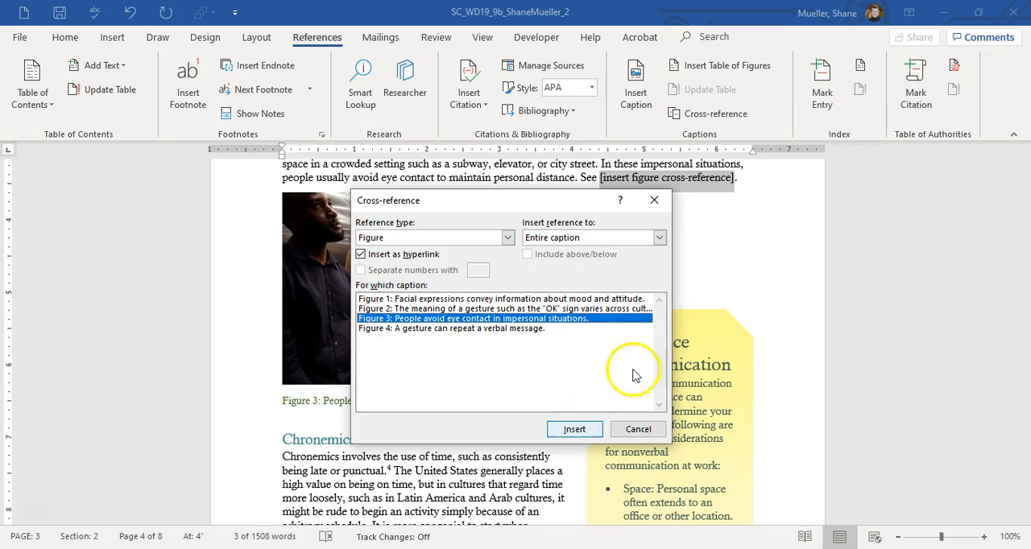
left_click(659, 237)
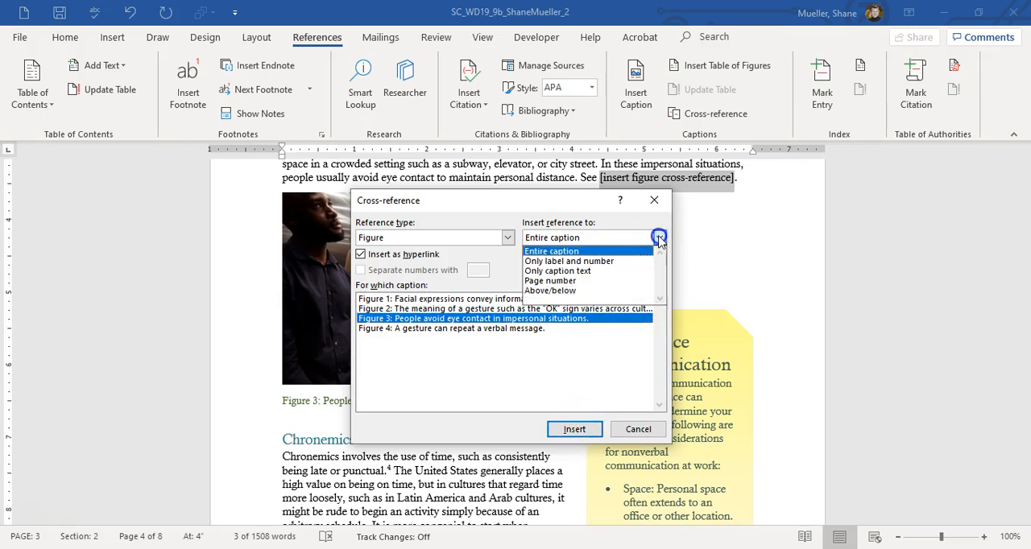
left_click(590, 263)
left_click(575, 429)
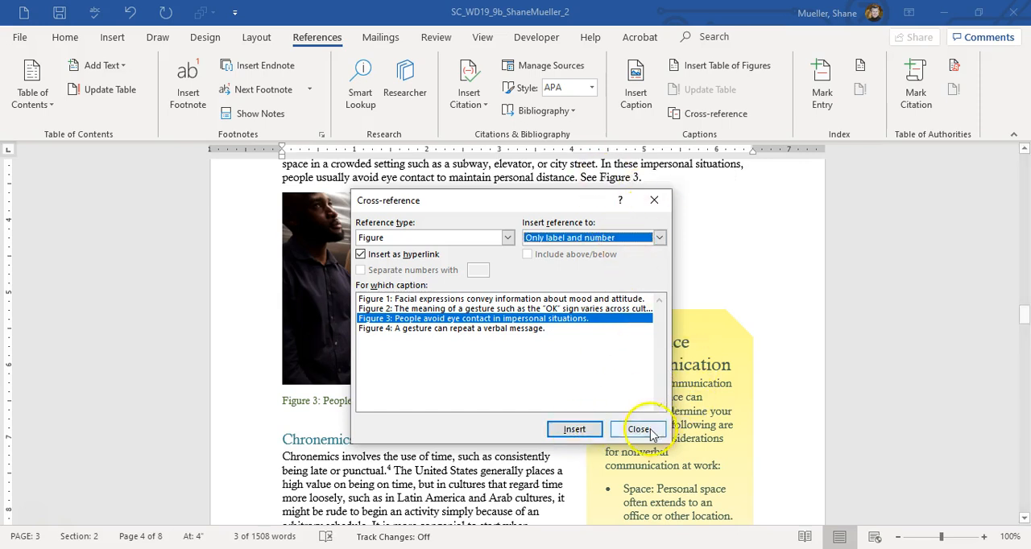
left_click(638, 429)
left_click(641, 180)
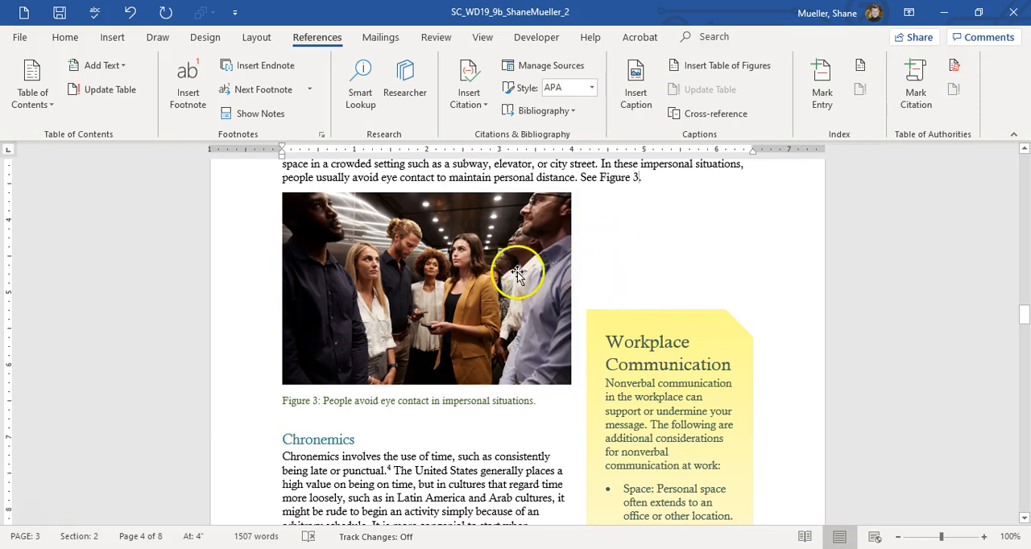
Step: Mark "personal space" in the paragraph above Figure 3 as an index entry for the current page
scroll(474, 286, "up", 3)
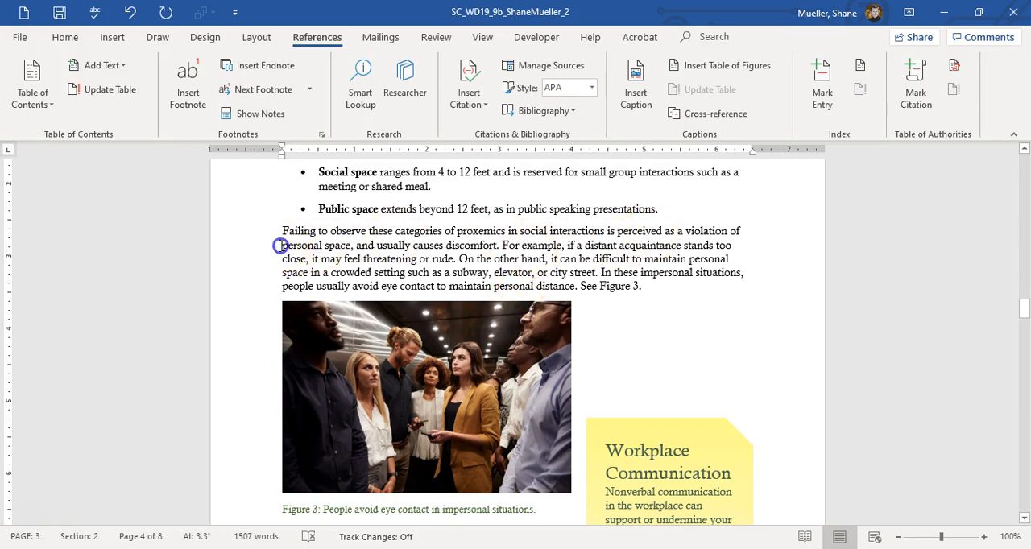
left_click_drag(343, 246, 351, 246)
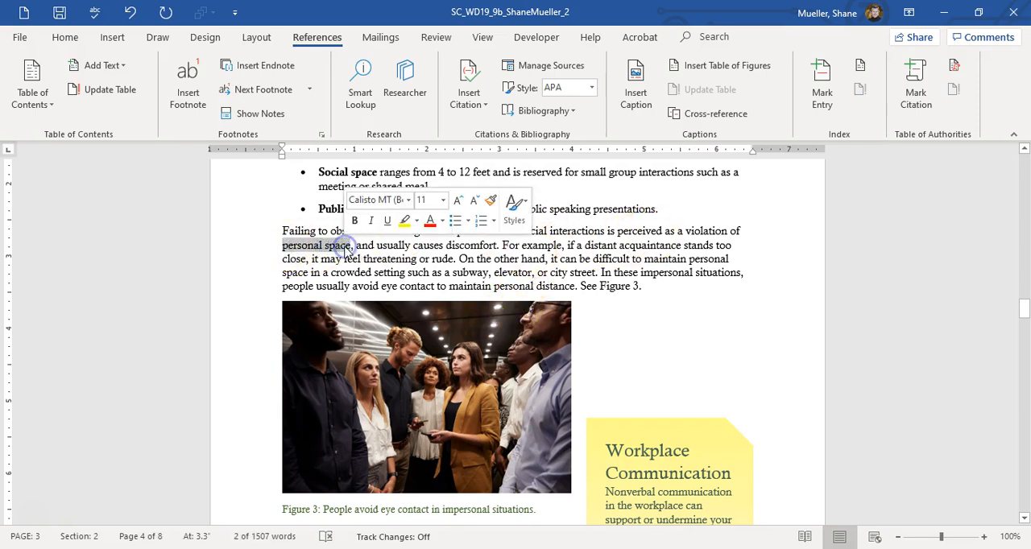
left_click(822, 69)
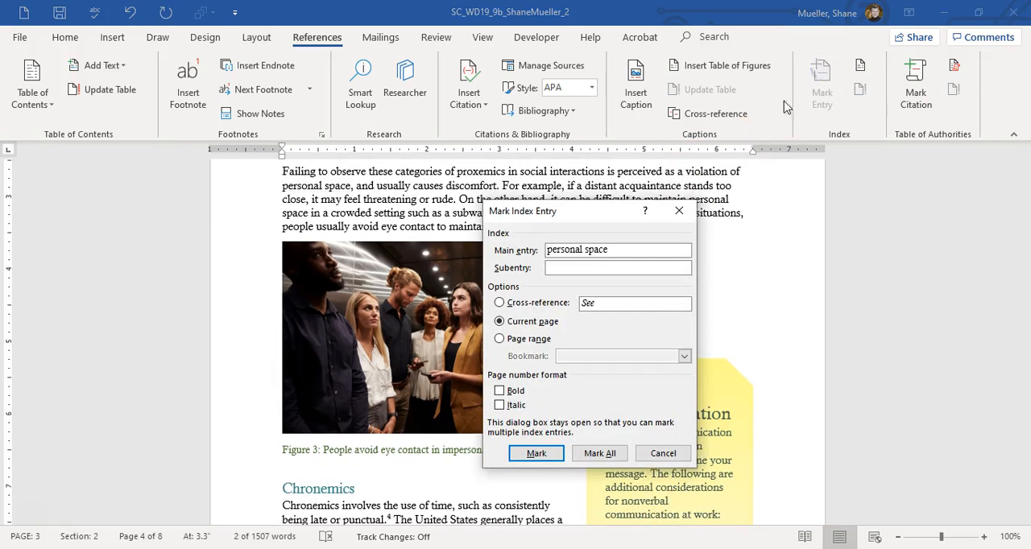
left_click(536, 454)
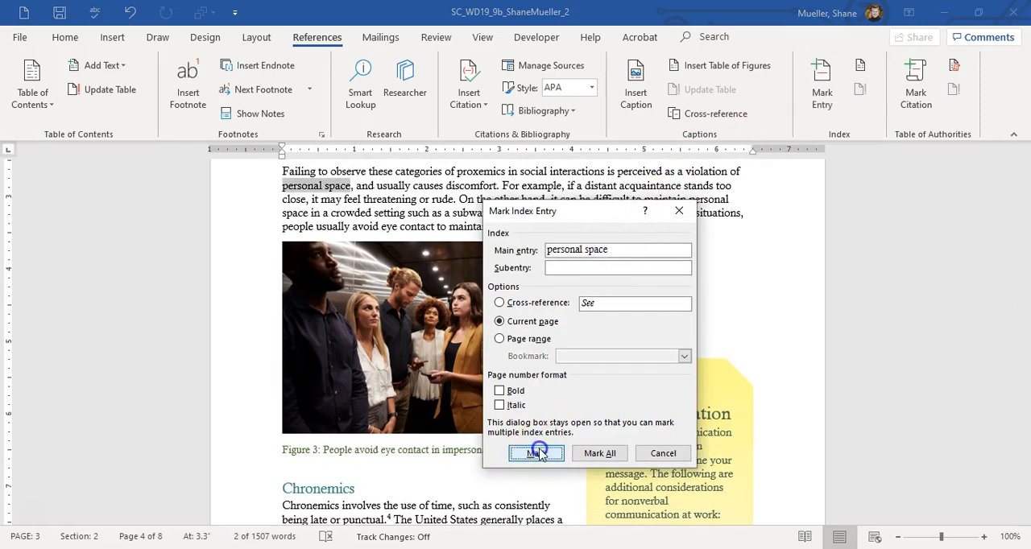
left_click(664, 454)
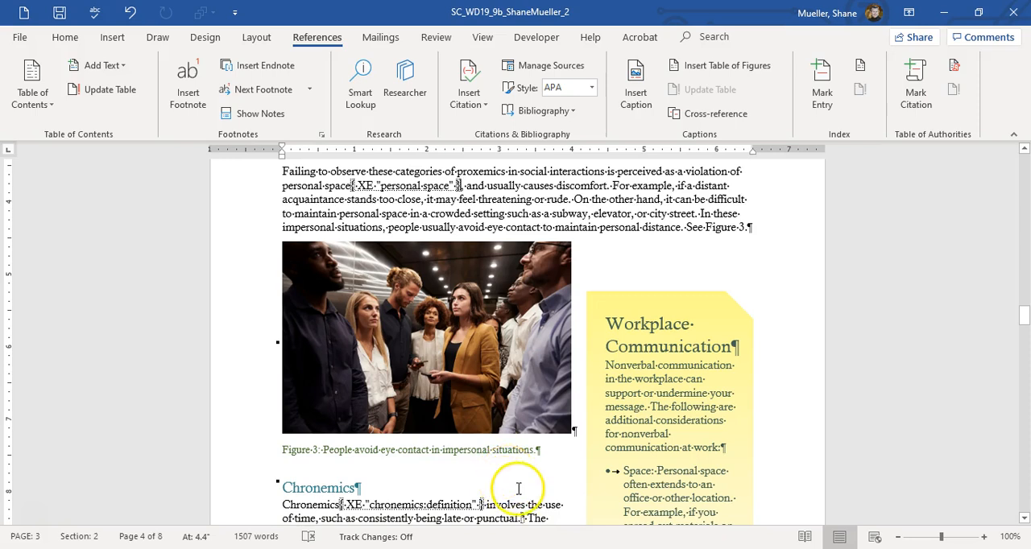
Step: Link the Workplace Communication text box to the empty yellow text box on the following page
scroll(524, 487, "down", 3)
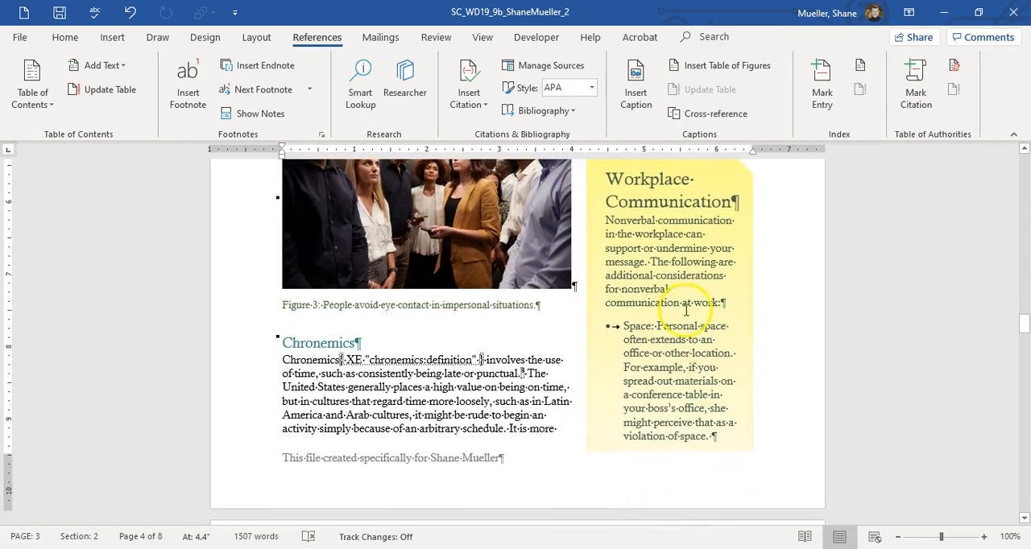
left_click(737, 286)
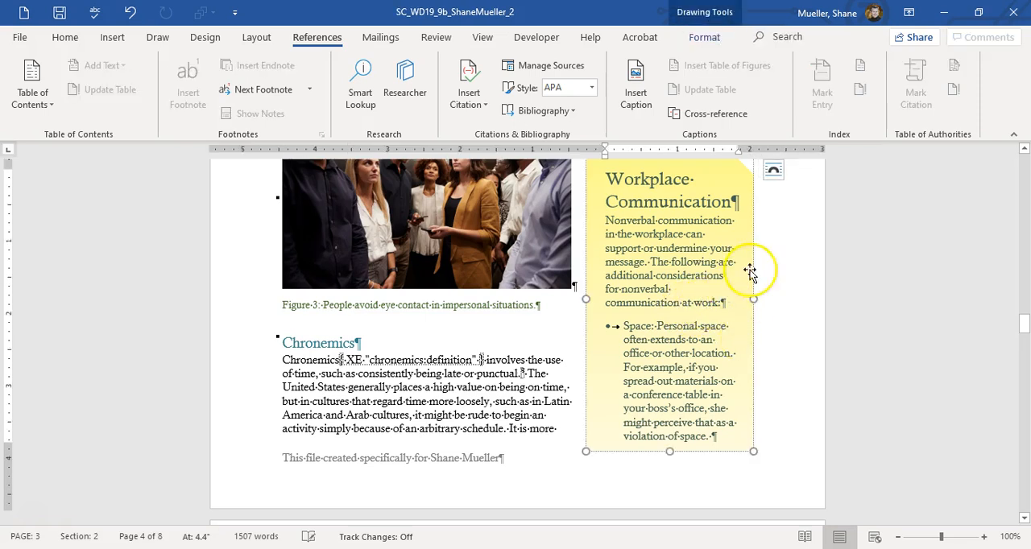
left_click(705, 37)
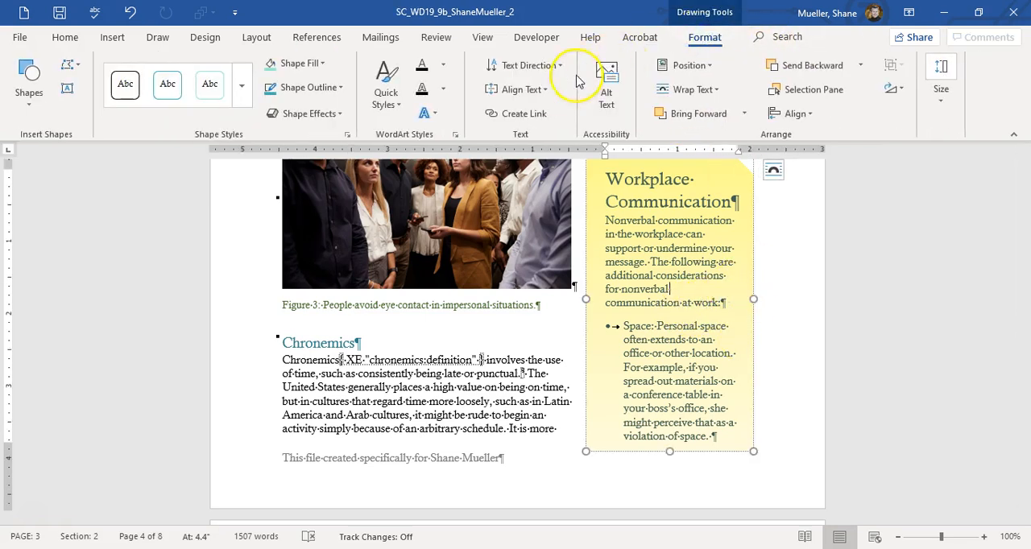
left_click(518, 112)
scroll(667, 234, "down", 6)
scroll(667, 233, "down", 3)
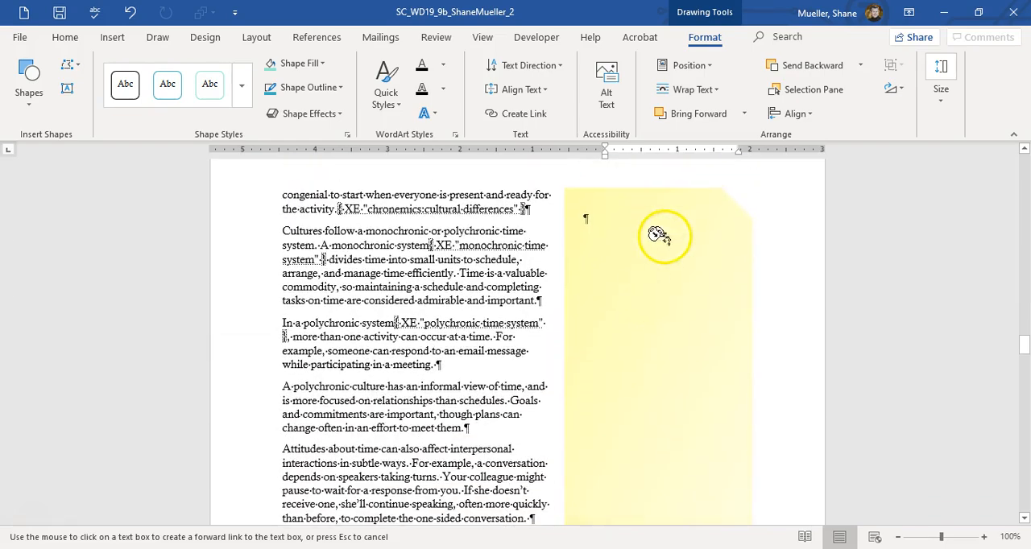
left_click(647, 283)
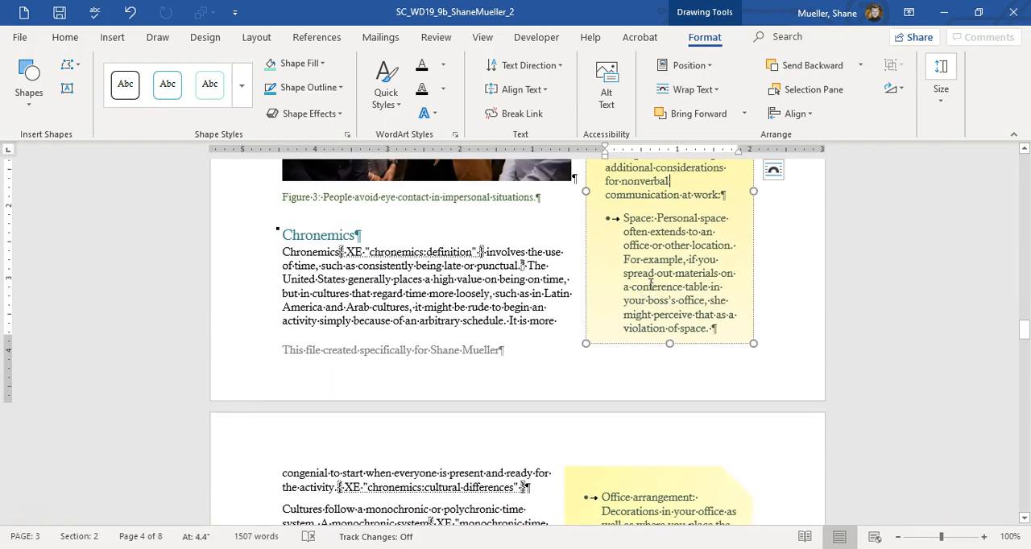
scroll(650, 284, "down", 9)
left_click(625, 300)
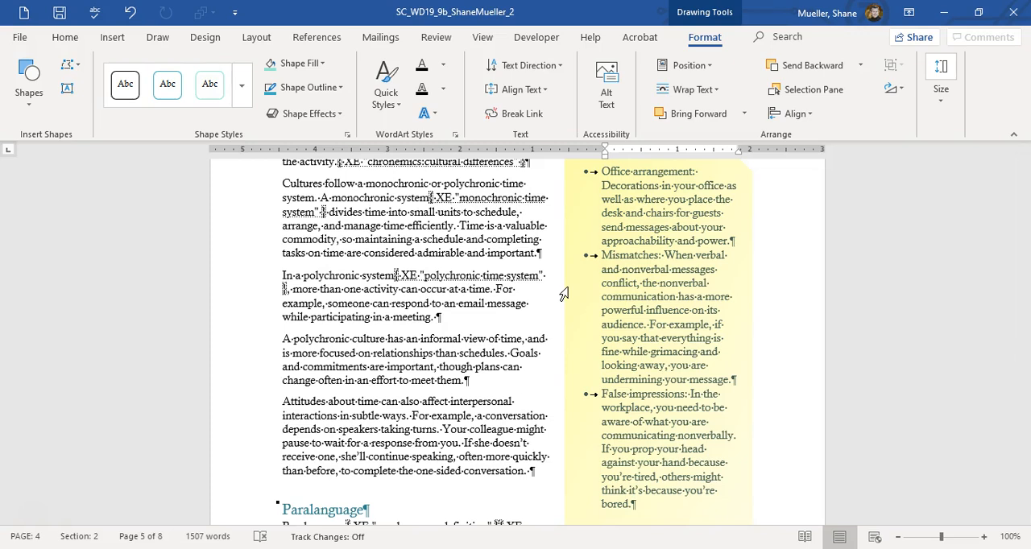
Step: Insert a page break before the "Interaction of Verbal and Nonverbal Communication" heading
scroll(563, 294, "down", 10)
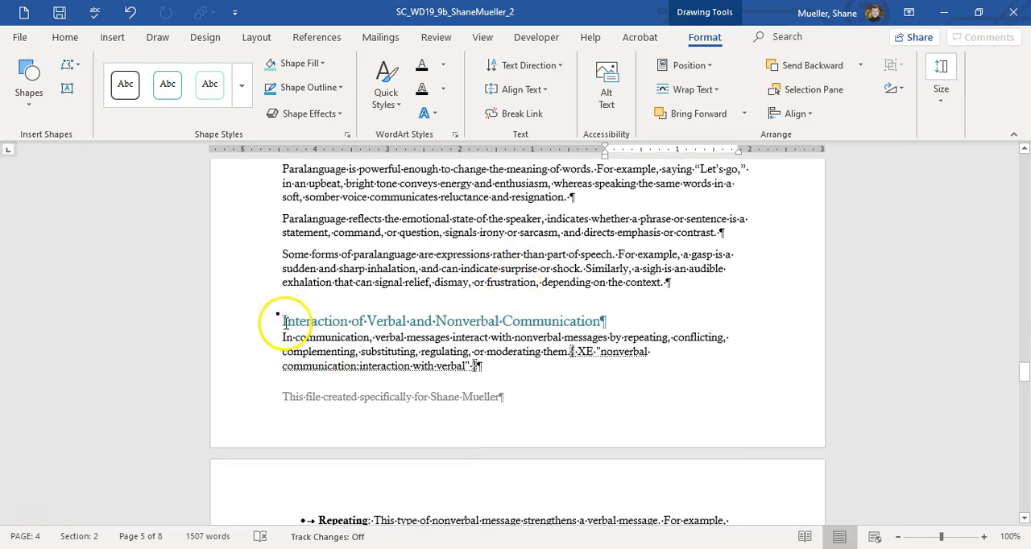
left_click(283, 320)
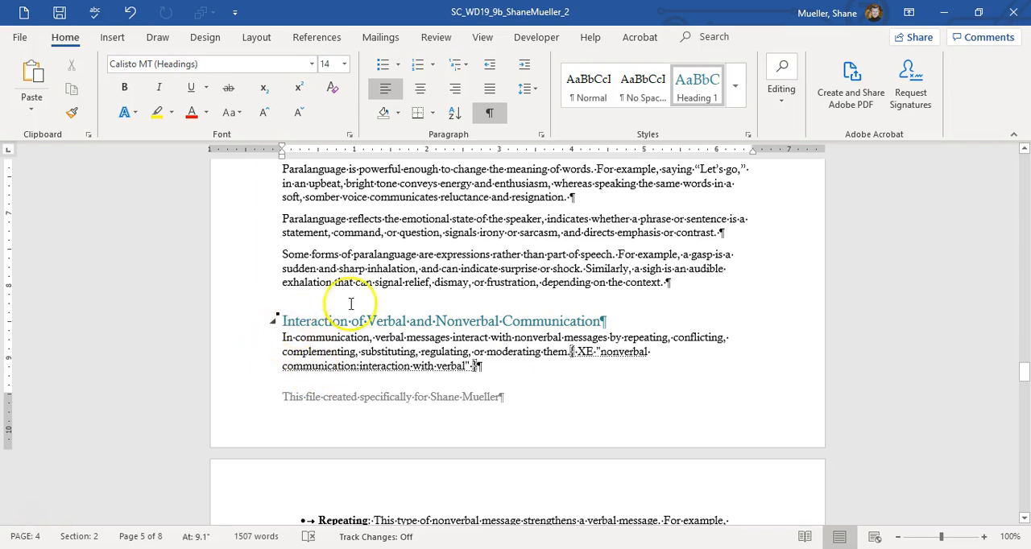
left_click(257, 38)
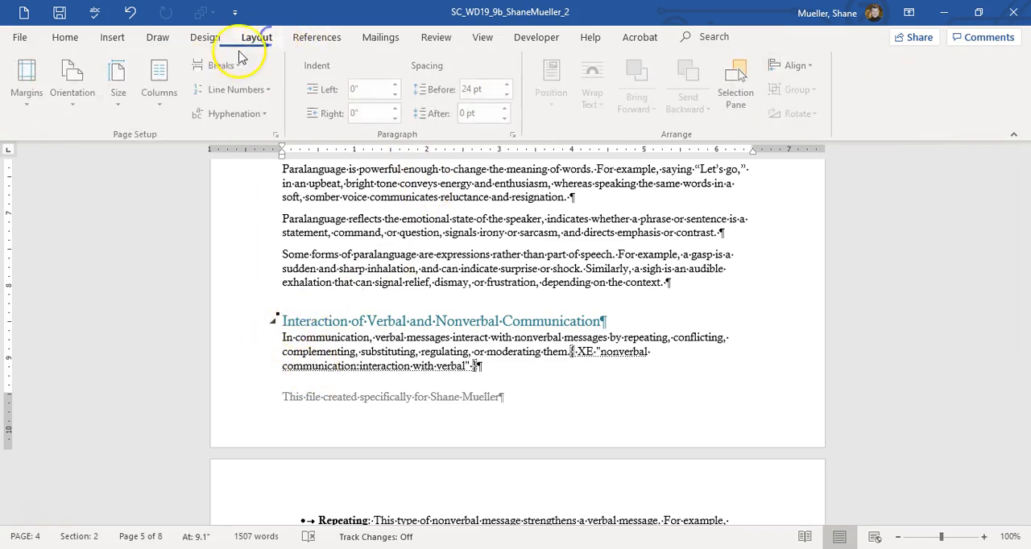
left_click(235, 67)
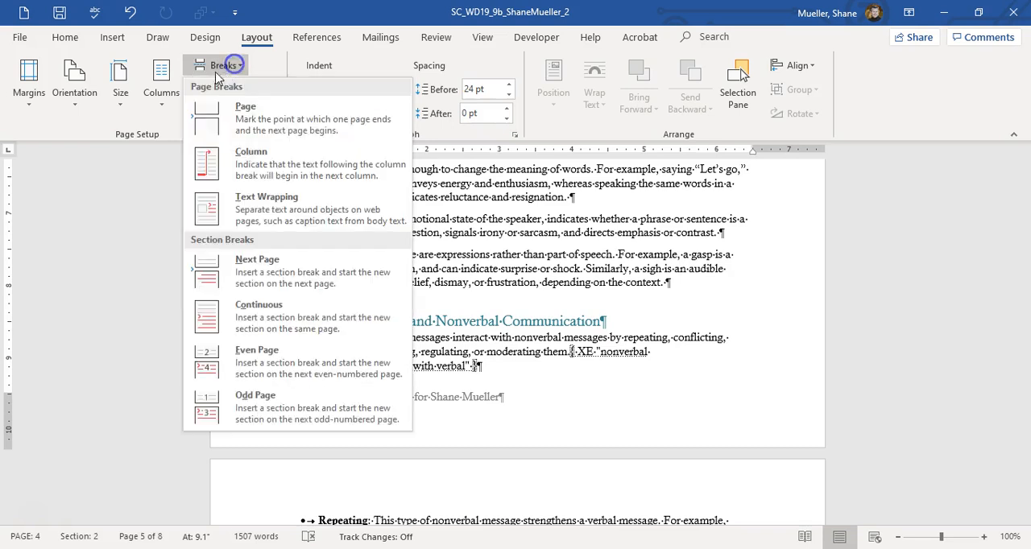
left_click(235, 110)
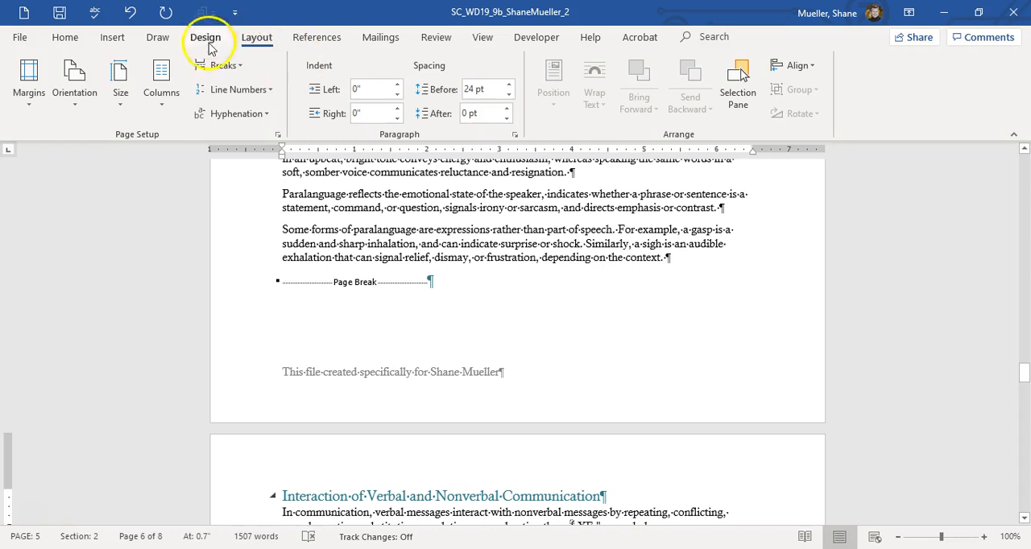
Step: Try inserting a continuous section break before the "Interaction of Verbal and Nonverbal Communication" heading and undo it
left_click(240, 67)
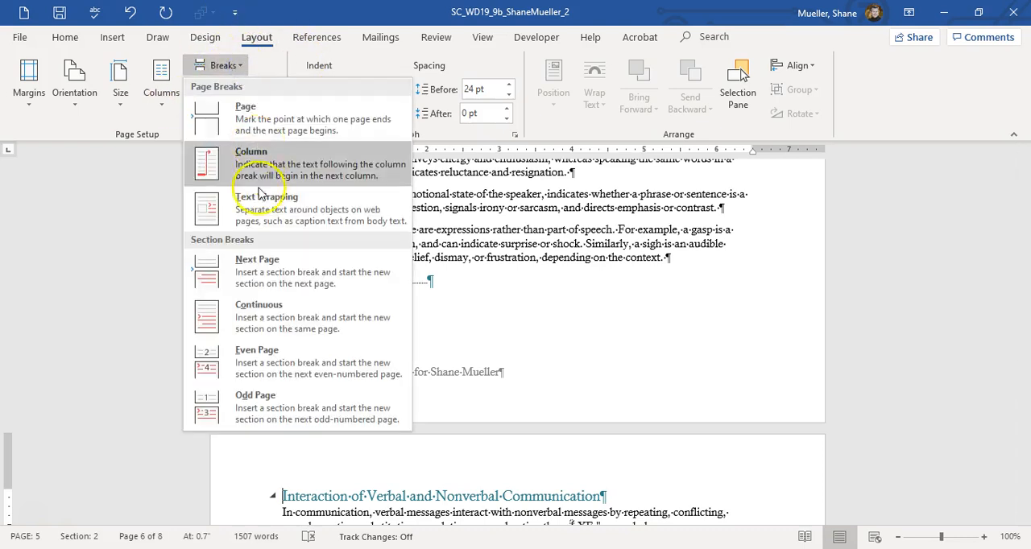
left_click(293, 314)
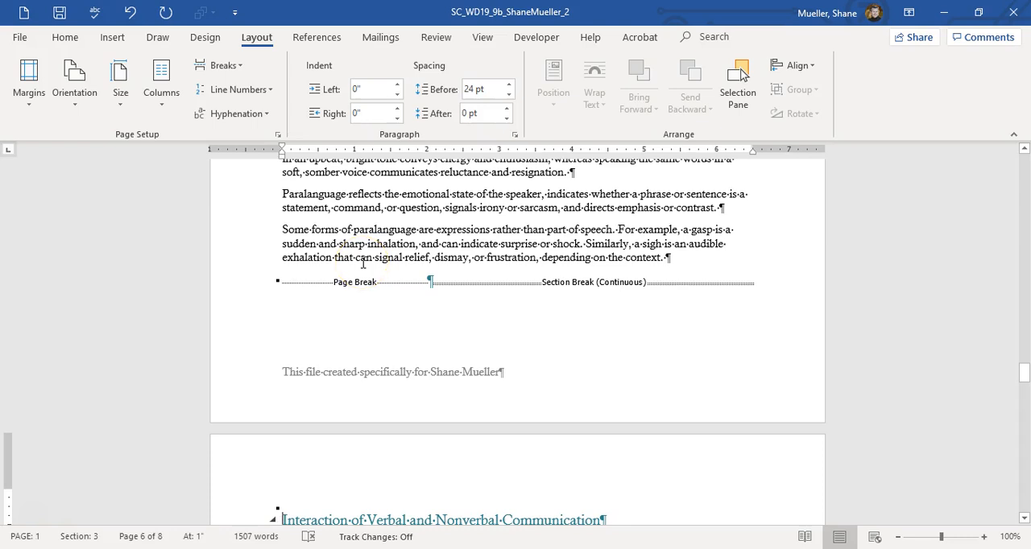
left_click(131, 12)
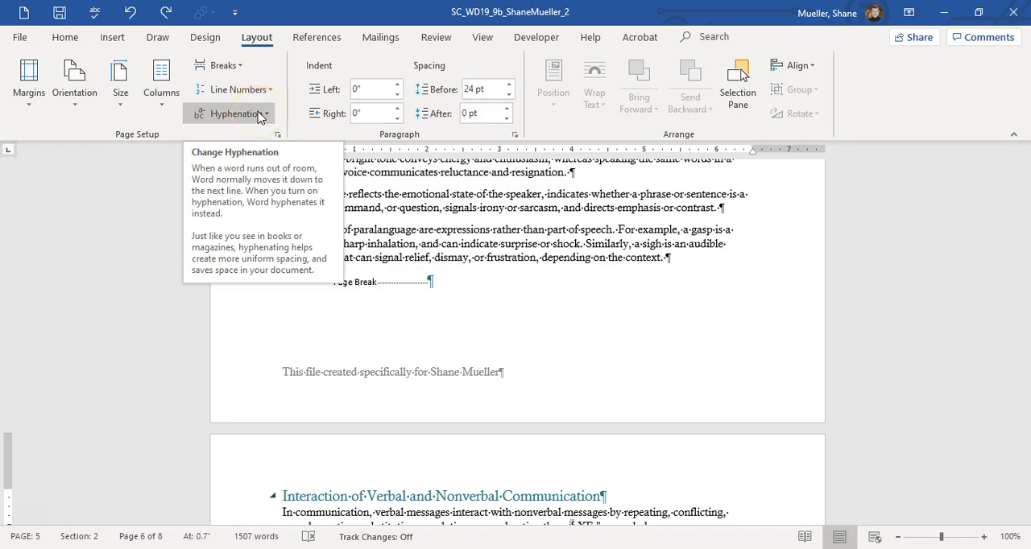
Step: Link the word "interaction" in the introduction's last paragraph to the document heading "Interaction of Verbal and Nonverbal Communication"
left_click_drag(1026, 359, 1025, 227)
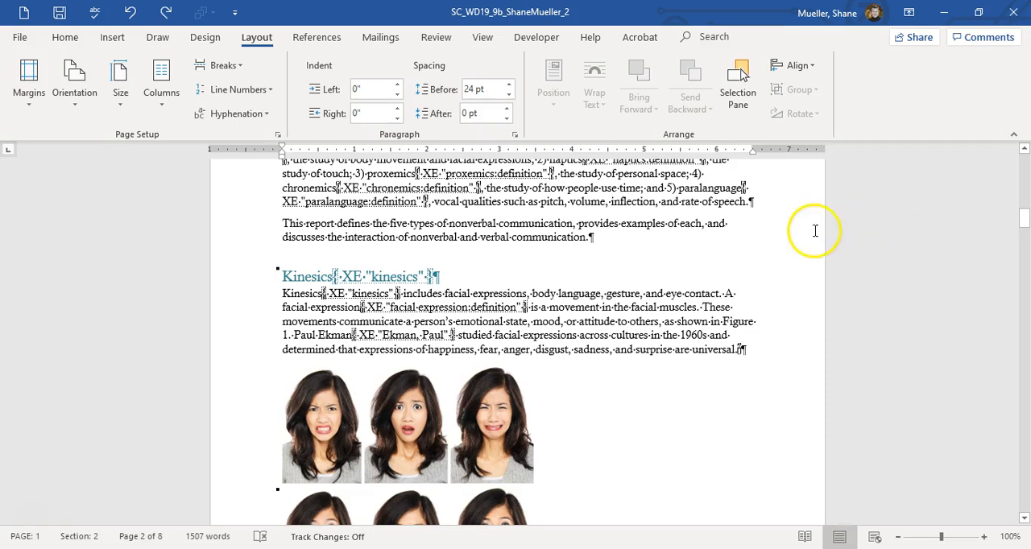
scroll(815, 233, "up", 2)
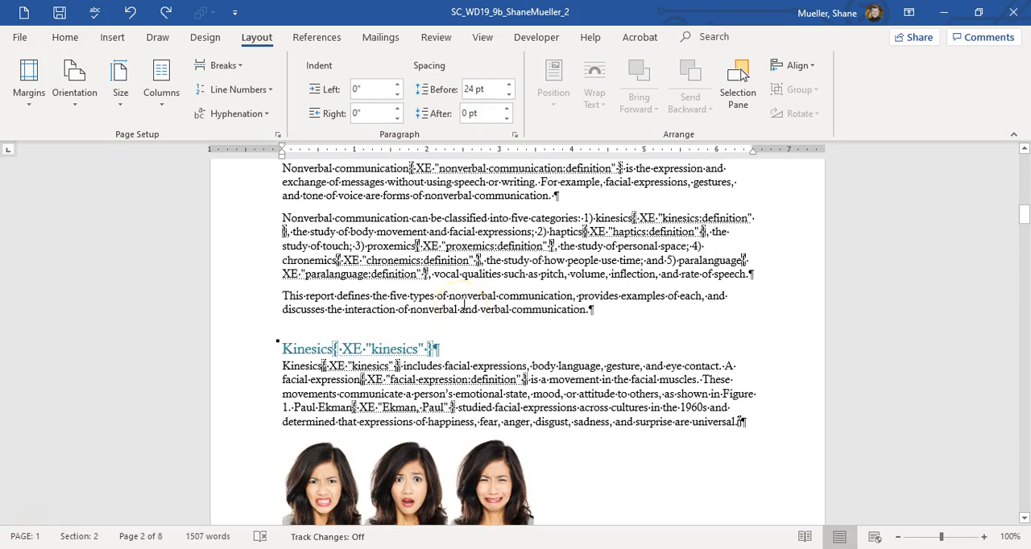
double_click(367, 311)
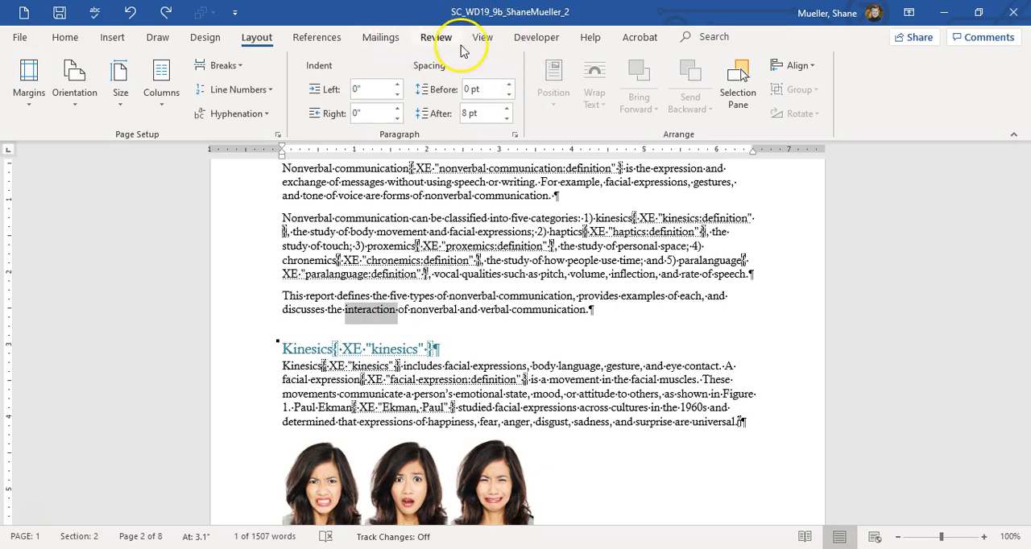
left_click(113, 39)
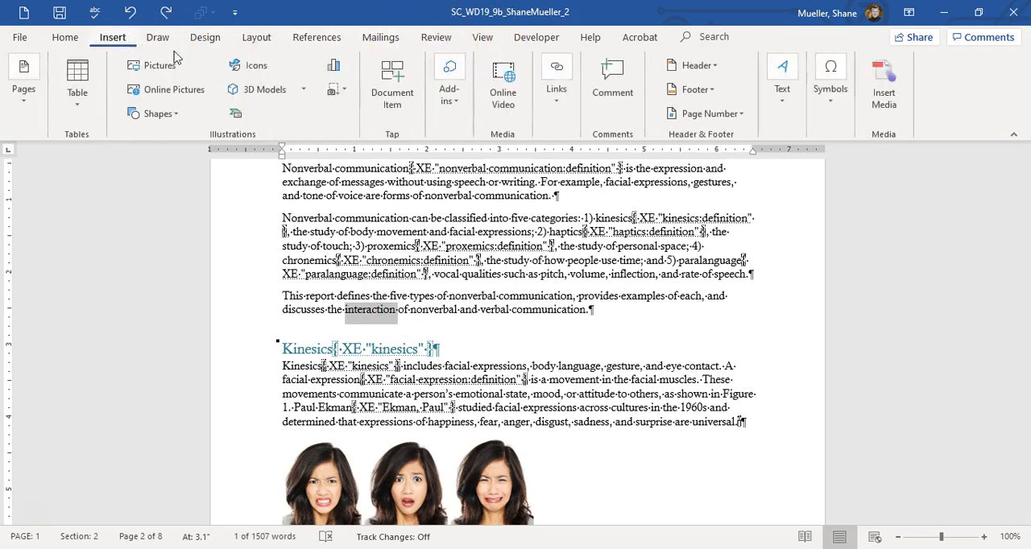
left_click(556, 81)
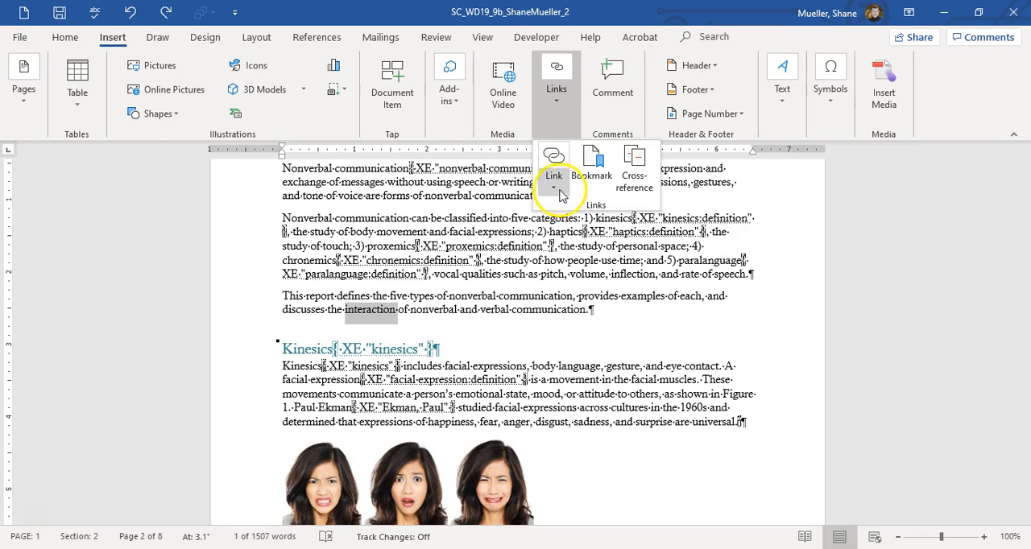
left_click(556, 187)
left_click(553, 158)
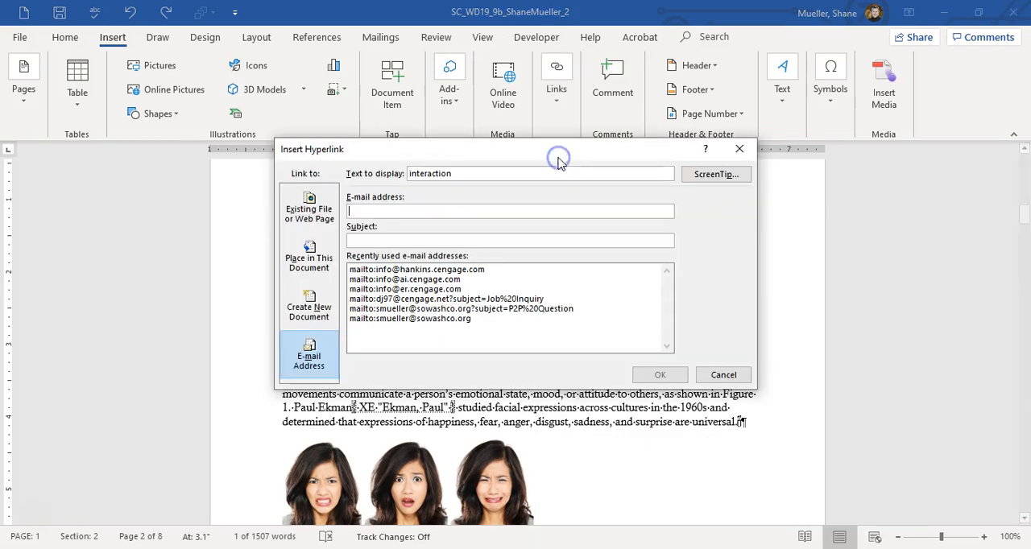
left_click(317, 251)
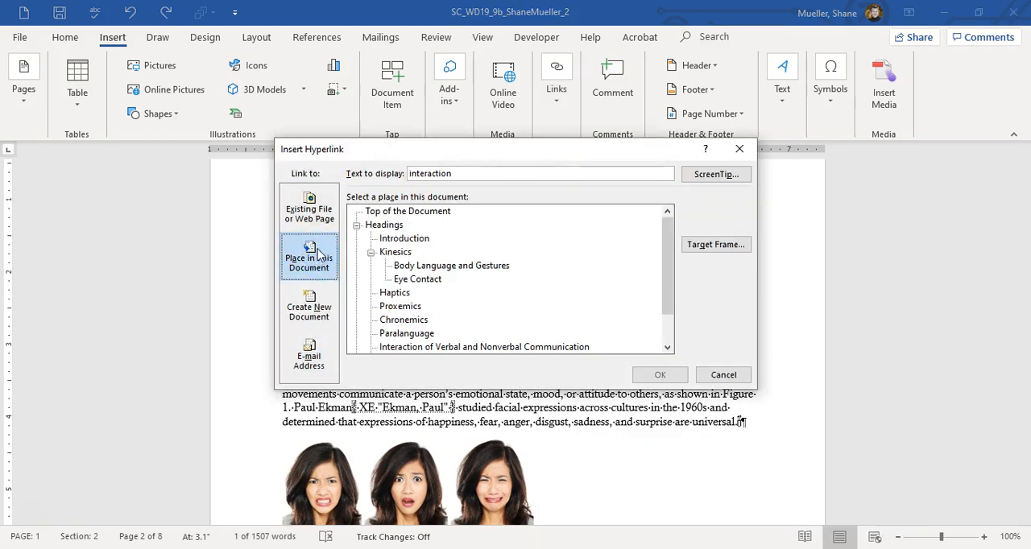
left_click(470, 347)
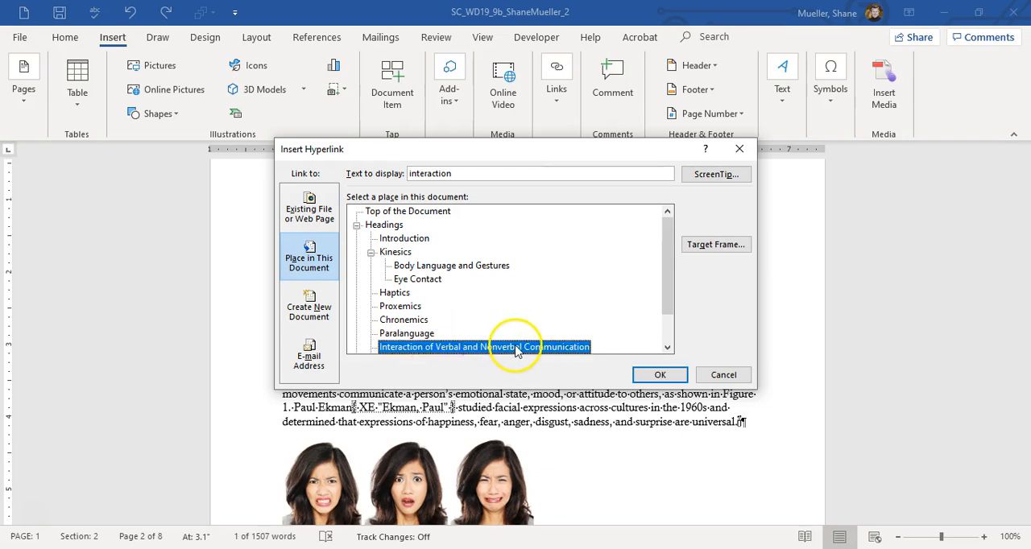
left_click(662, 376)
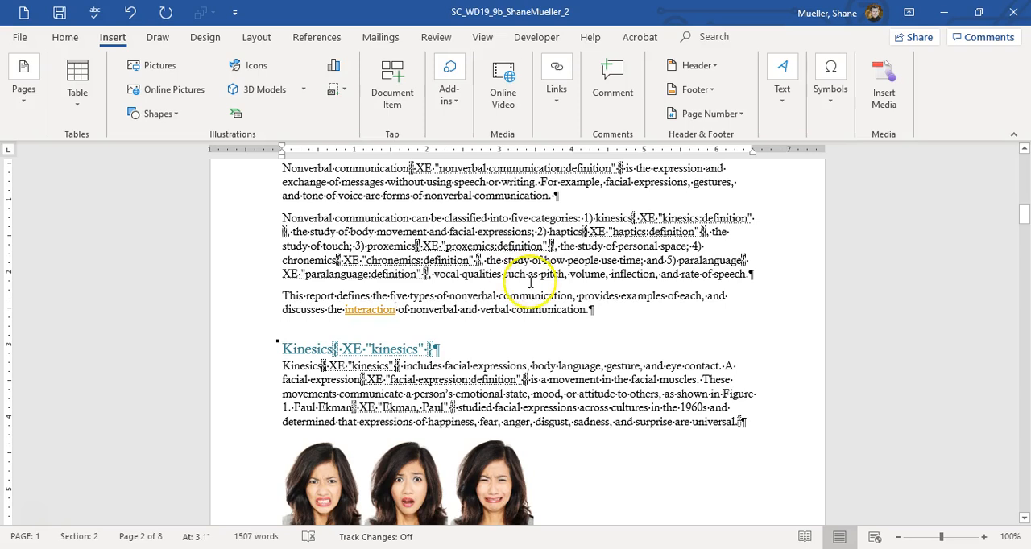
Step: Insert a page break before the "Introduction" heading
scroll(402, 306, "up", 5)
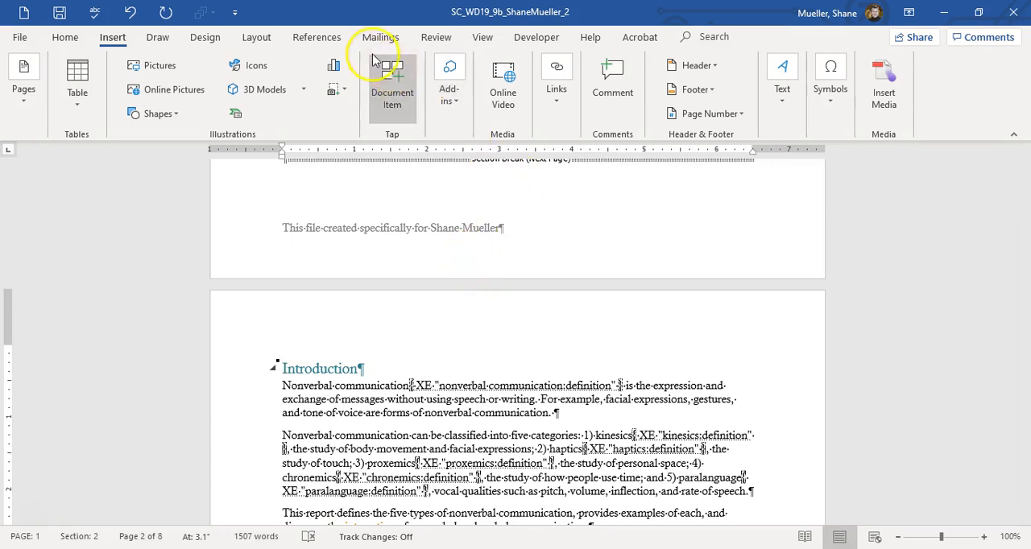
left_click(258, 39)
left_click(244, 66)
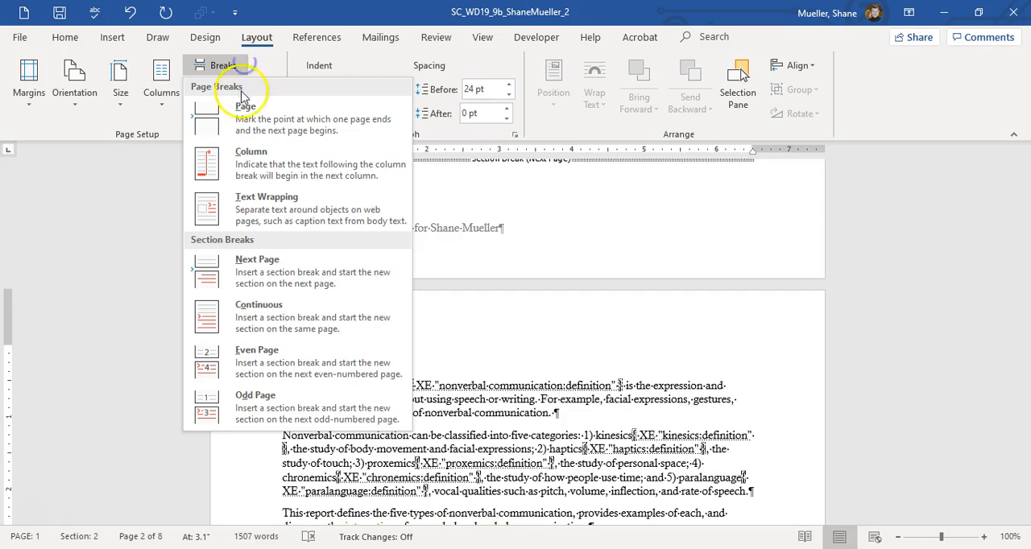
left_click(244, 107)
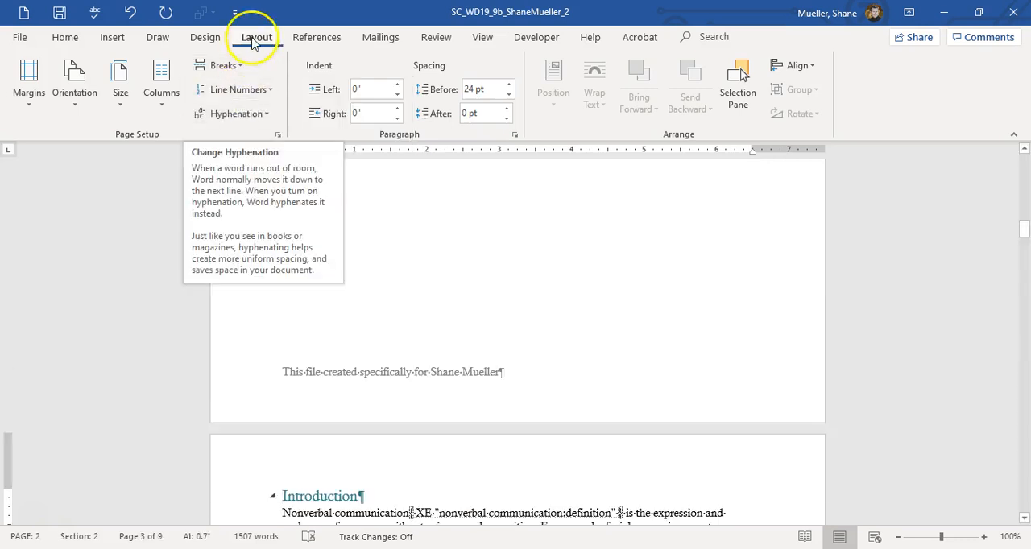
Step: Insert a continuous section break before the "Introduction" heading, following the page break
left_click(244, 66)
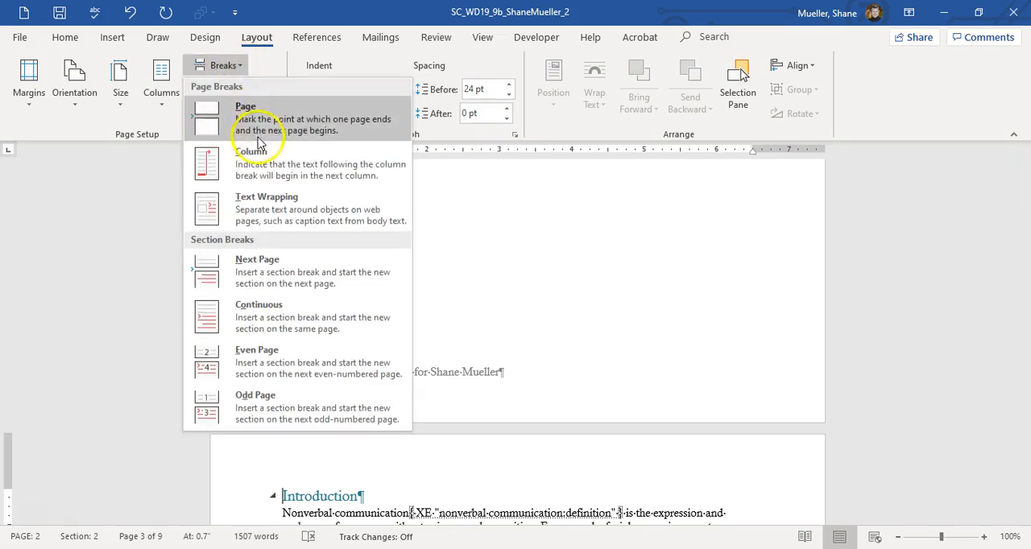
left_click(301, 329)
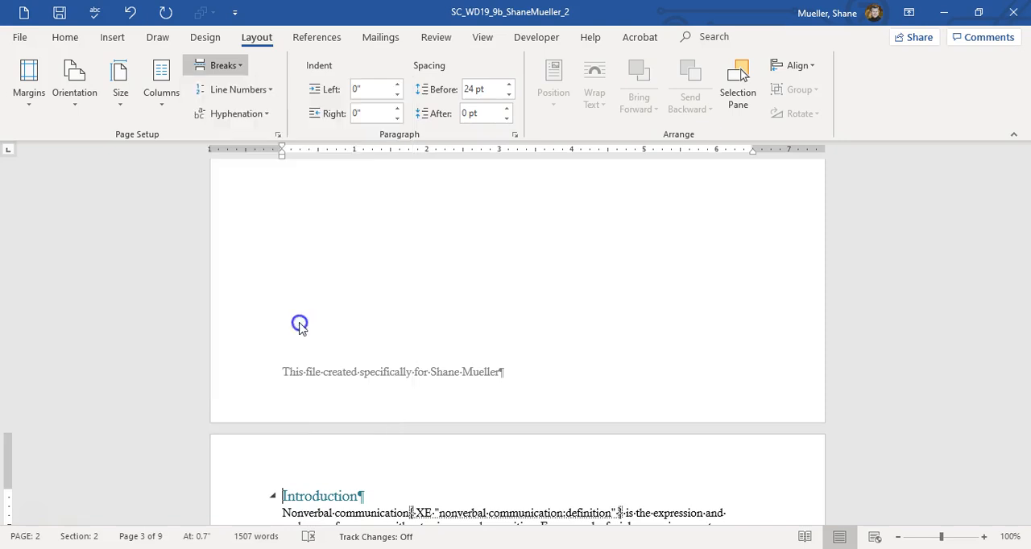
scroll(357, 397, "up", 3)
scroll(357, 400, "up", 5)
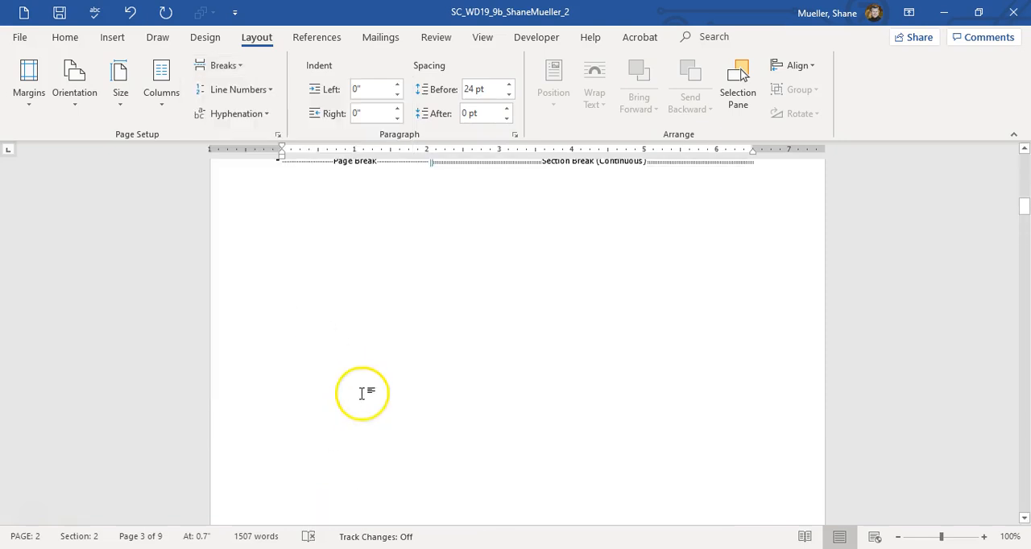
Step: Insert an automatic table of contents titled "Table of Contents" before the page break on the new page preceding the introduction
left_click(283, 342)
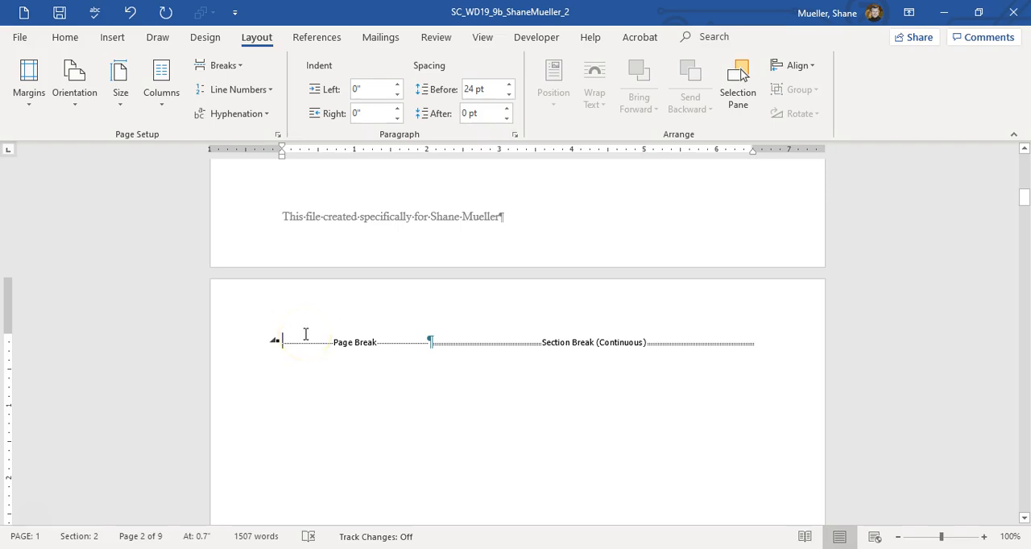
scroll(306, 334, "up", 8)
scroll(307, 336, "down", 7)
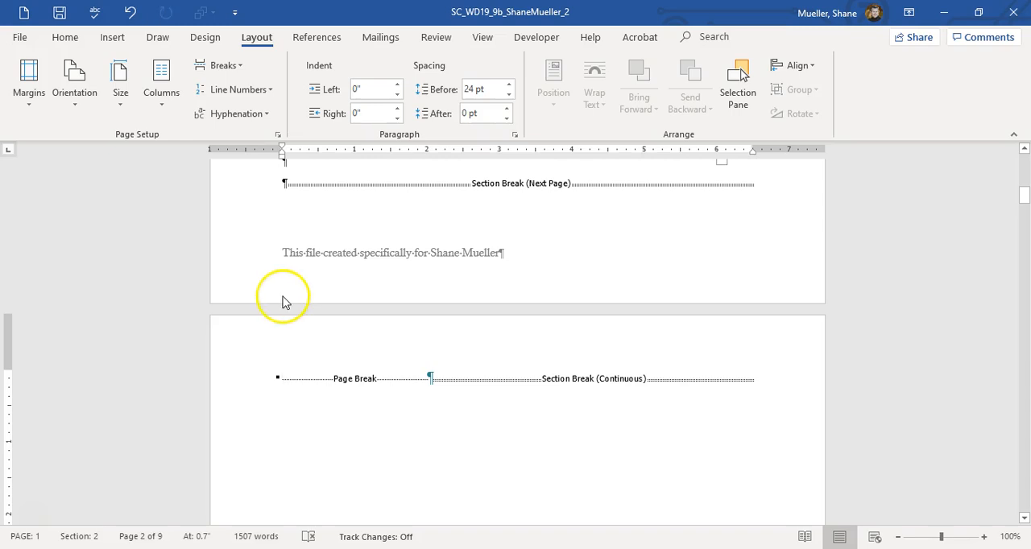
left_click(316, 37)
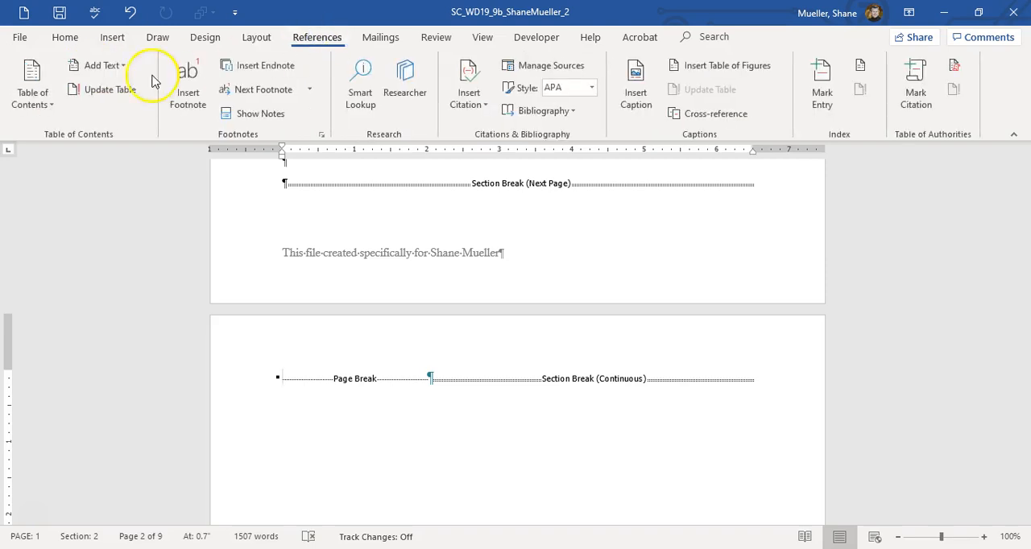
left_click(50, 123)
left_click(70, 255)
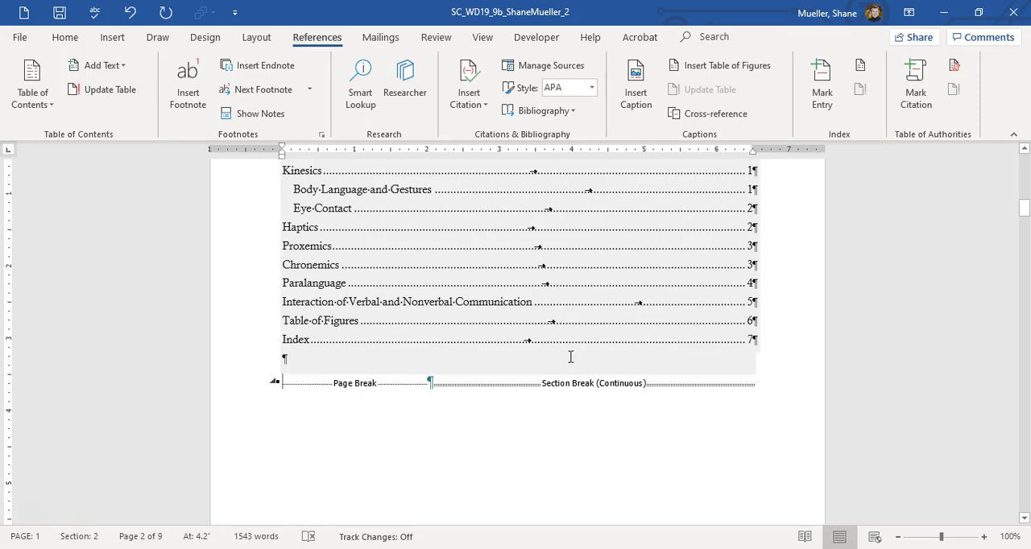
Step: Add the Ion (Dark) header to Section 3 on the Introduction page and unlink it from the previous section
scroll(588, 370, "down", 12)
scroll(627, 394, "down", 5)
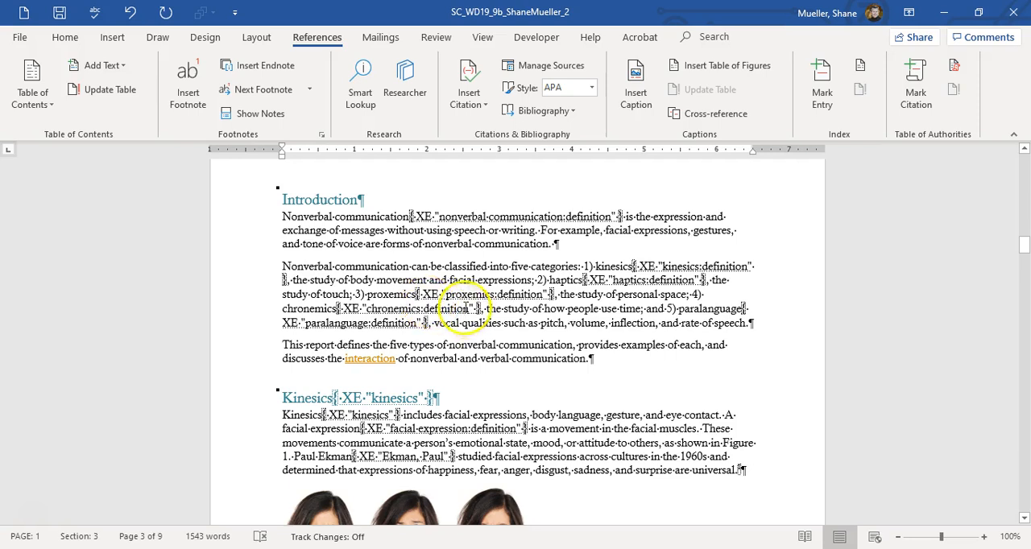
scroll(545, 257, "up", 3)
double_click(546, 296)
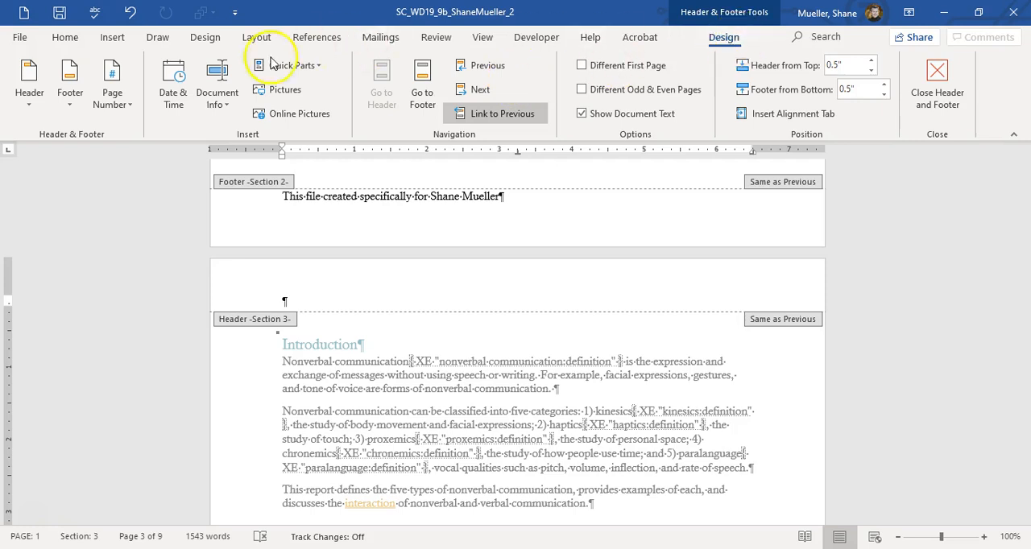
left_click(36, 107)
scroll(64, 280, "down", 3)
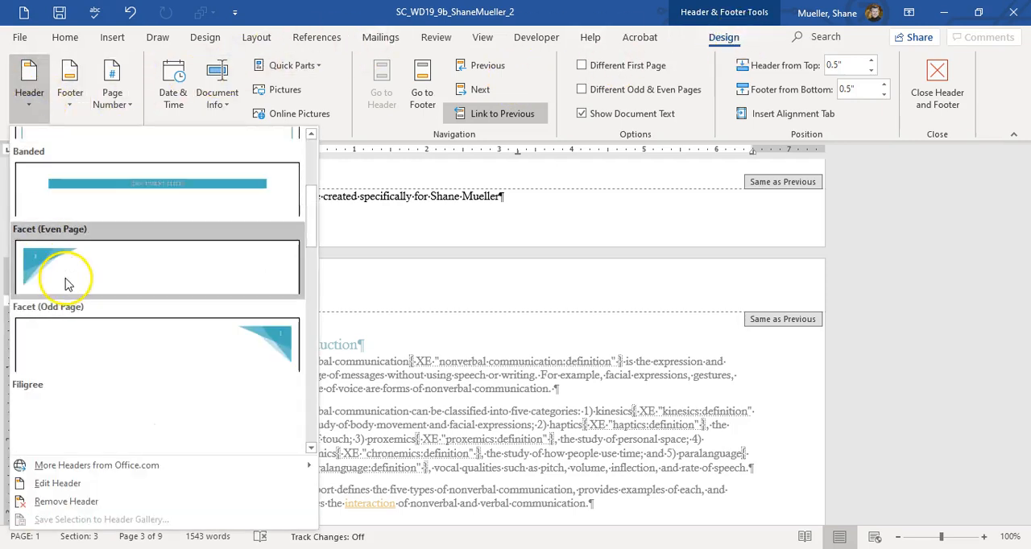
scroll(68, 282, "down", 3)
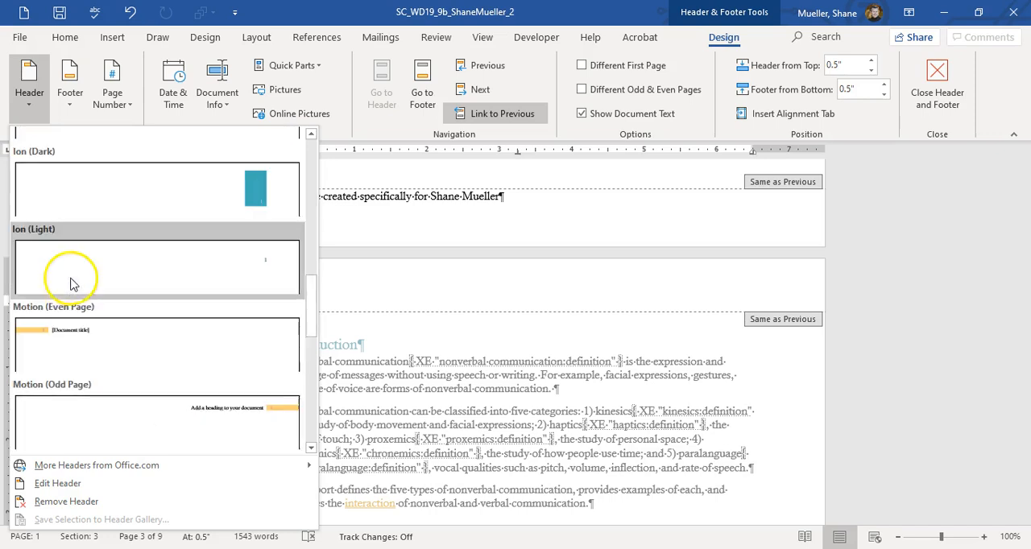
left_click(113, 277)
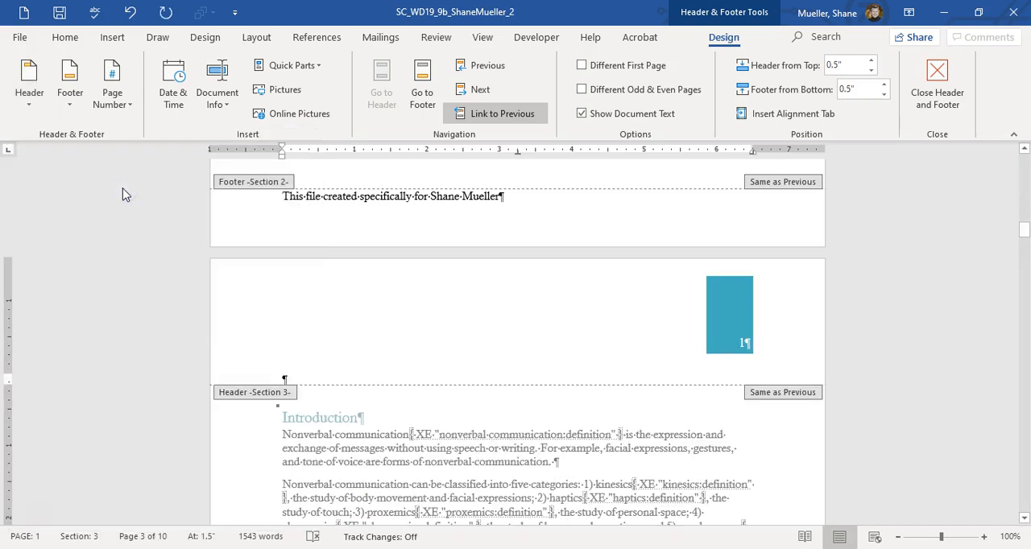
left_click(520, 113)
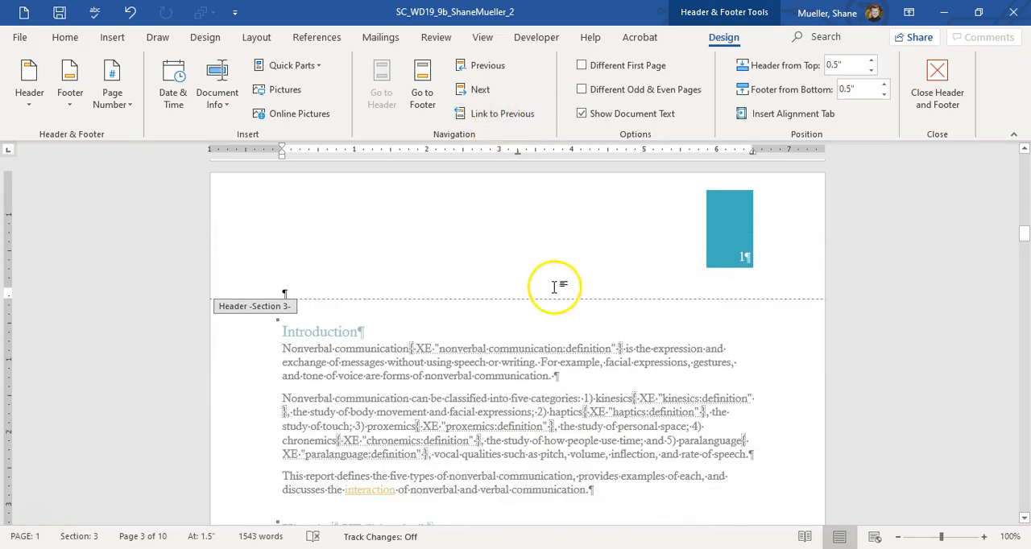
Step: Remove the header from Section 2 on the Table of Contents page and close header editing
scroll(592, 298, "up", 8)
scroll(604, 293, "up", 10)
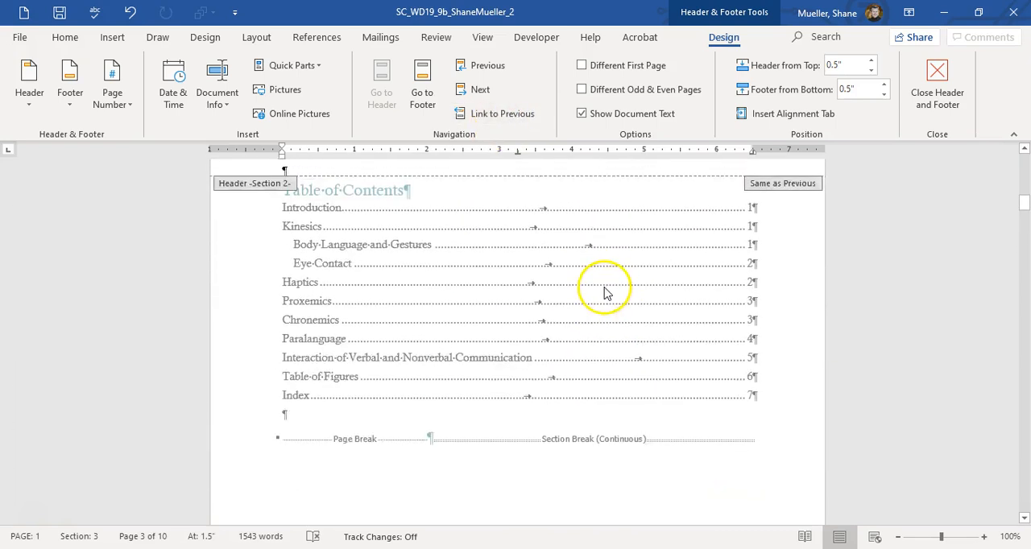
left_click(671, 282)
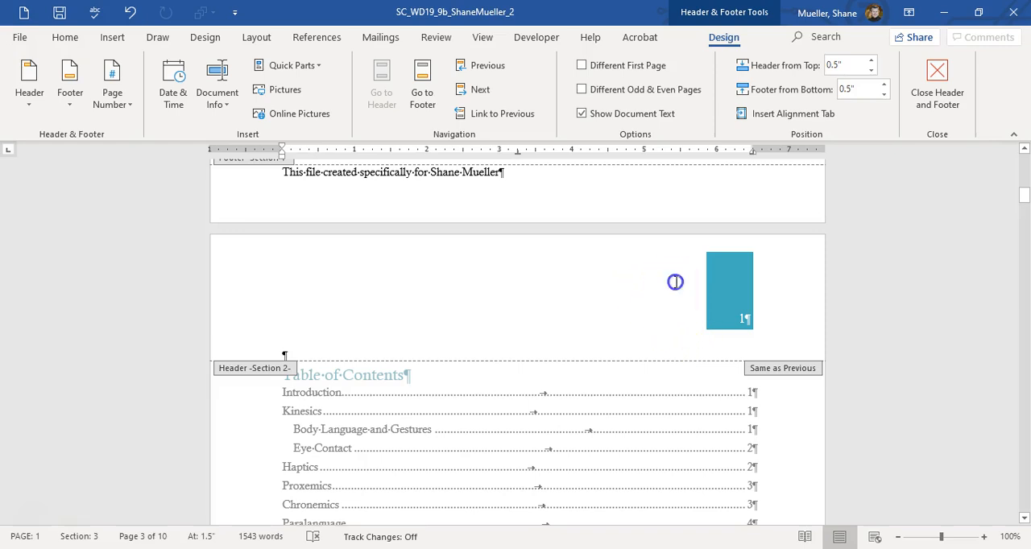
left_click(671, 296)
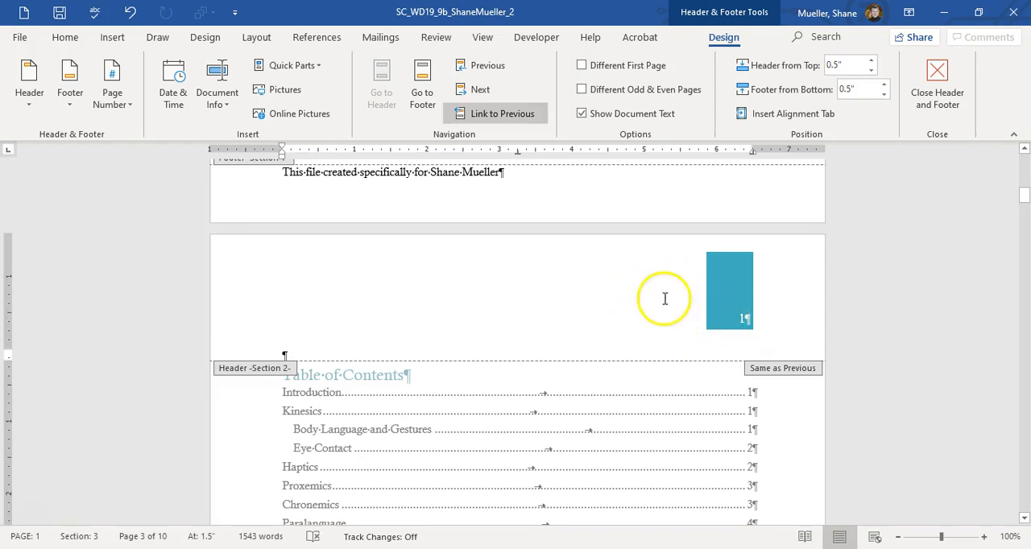
left_click(603, 302)
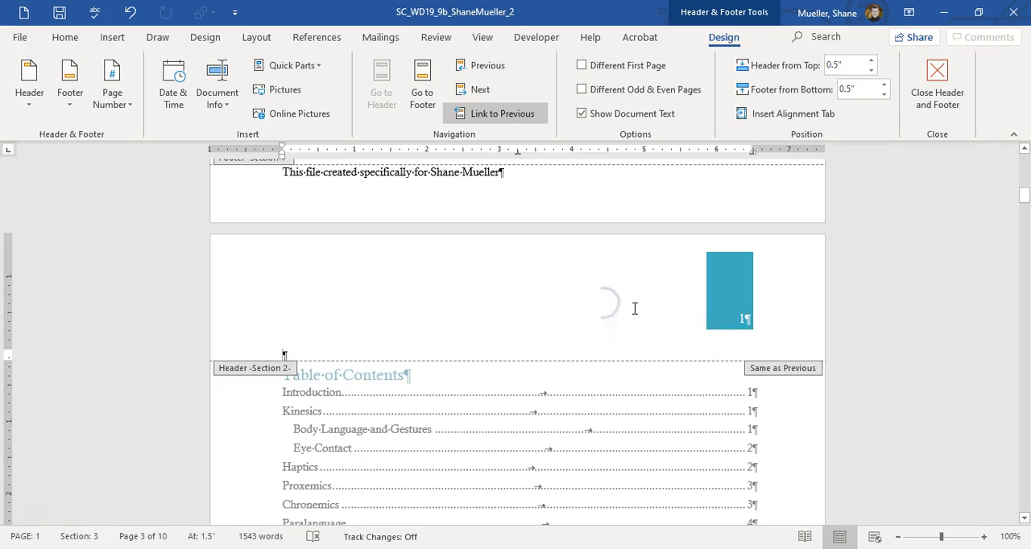
left_click(37, 102)
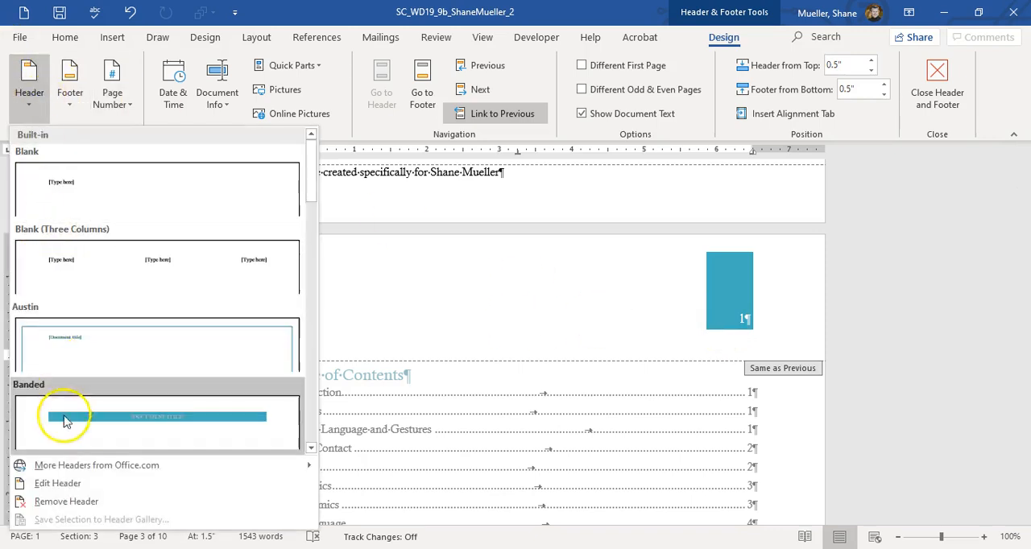
left_click(75, 500)
scroll(407, 357, "down", 15)
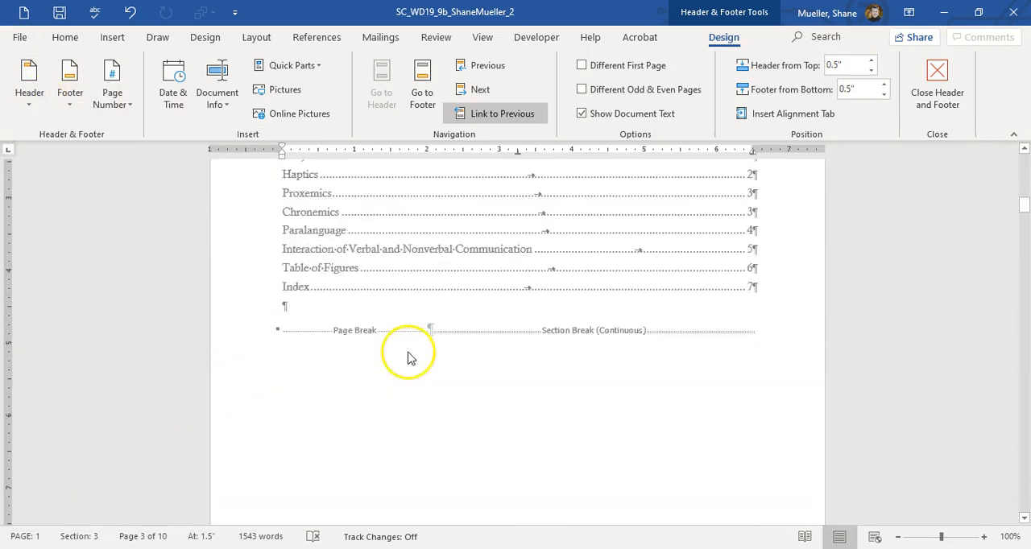
scroll(536, 344, "down", 3)
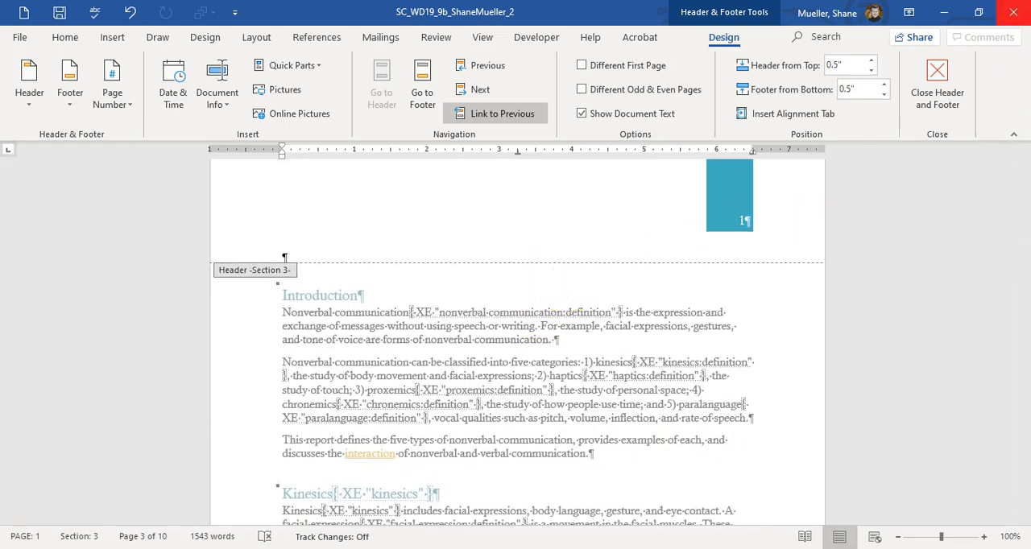
left_click(938, 74)
Step: Remove the extra continuous section break after the Figure 4 caption, keeping the next-page section break
scroll(437, 451, "down", 8)
scroll(499, 397, "down", 2)
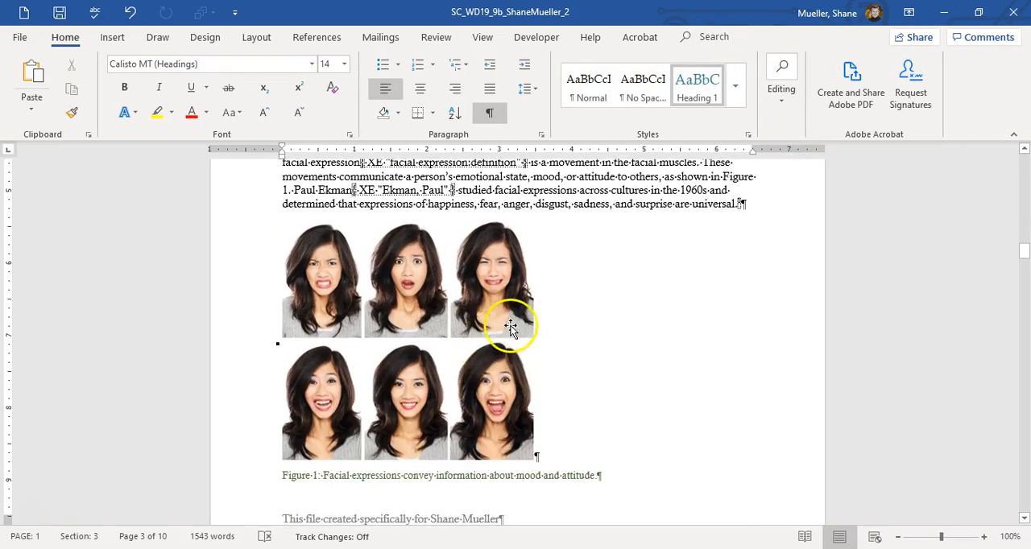
scroll(531, 338, "down", 15)
left_click_drag(1025, 274, 1024, 435)
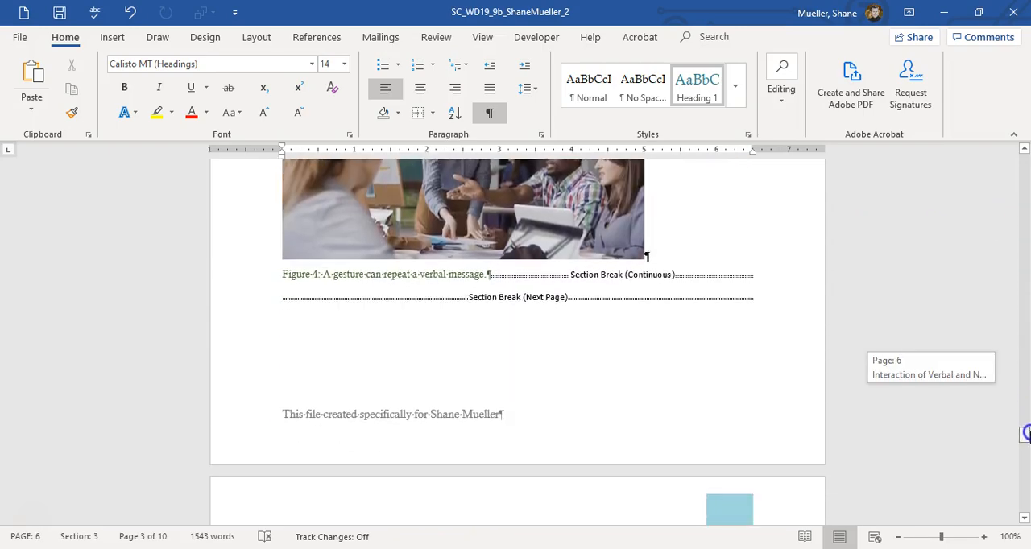
left_click(289, 295)
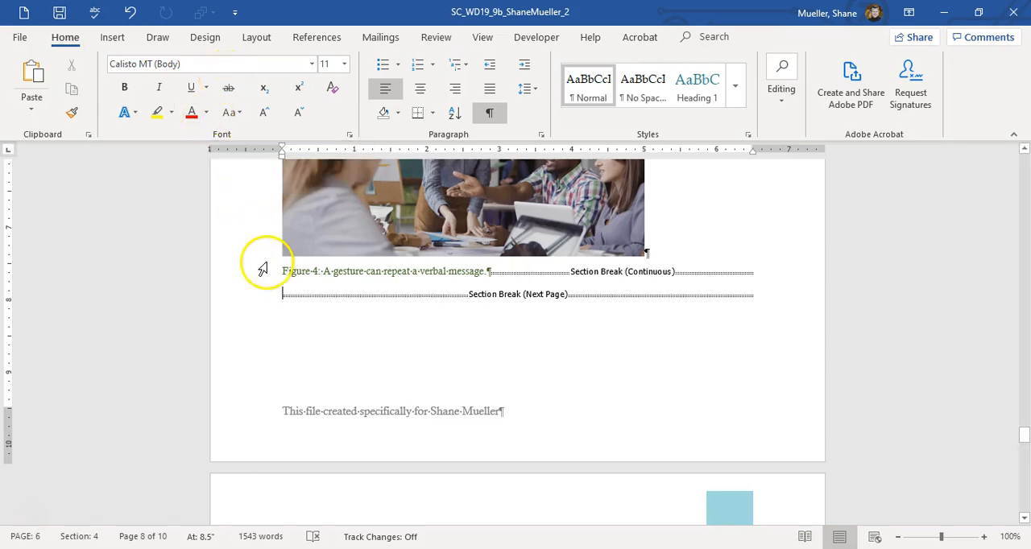
key("BackSpace")
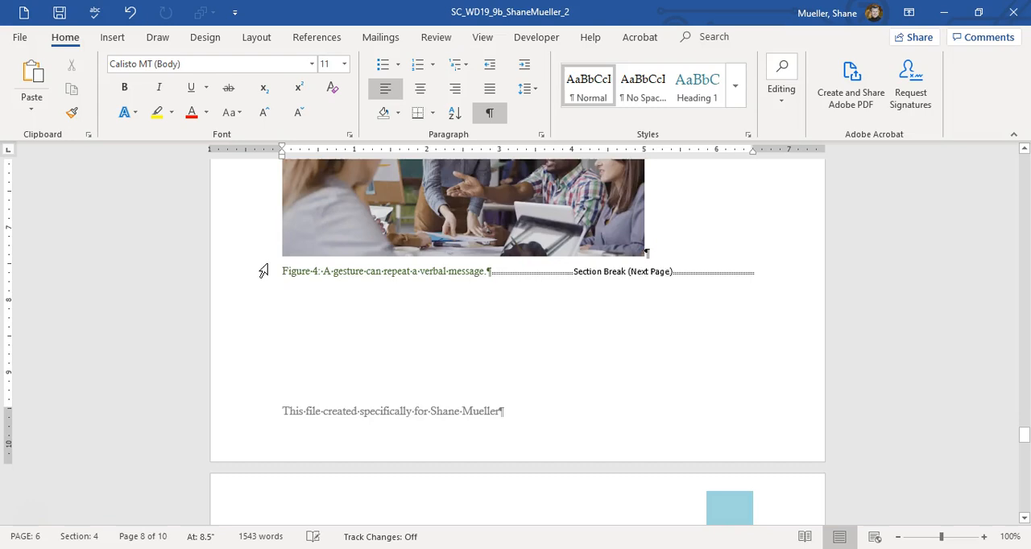
scroll(527, 297, "up", 3)
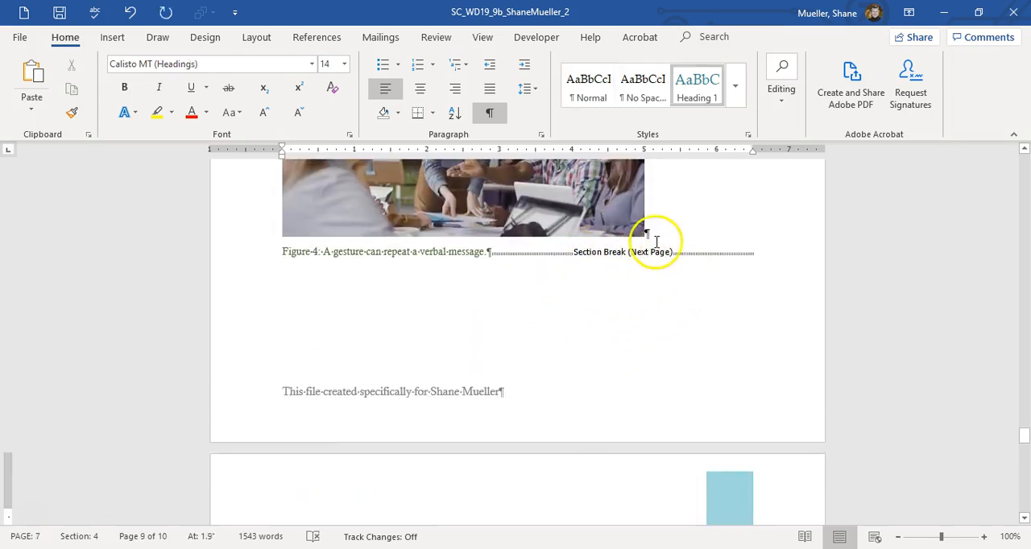
left_click(658, 263)
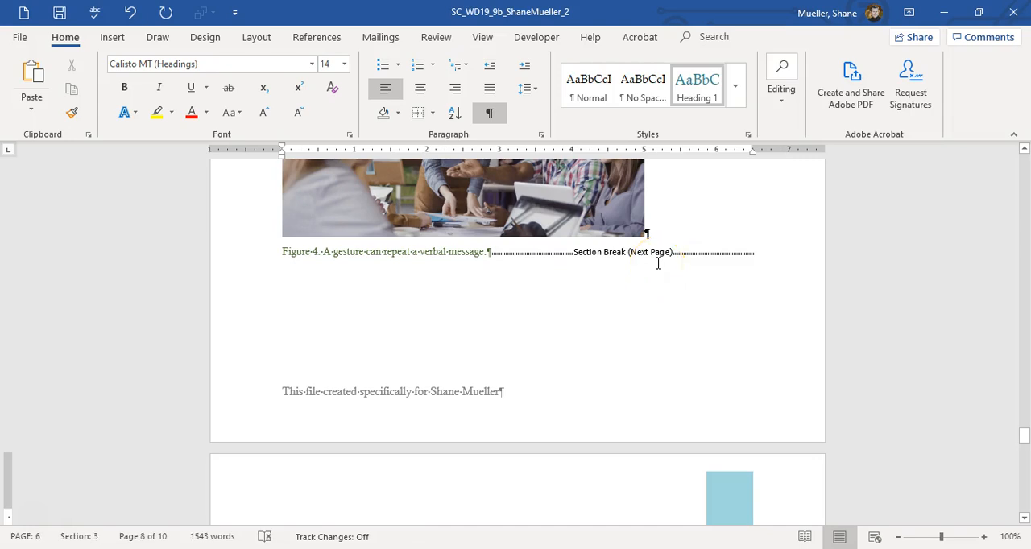
Step: Insert a table of figures for the Figure captions on a new line below the "Table of Figures" heading
scroll(524, 328, "down", 8)
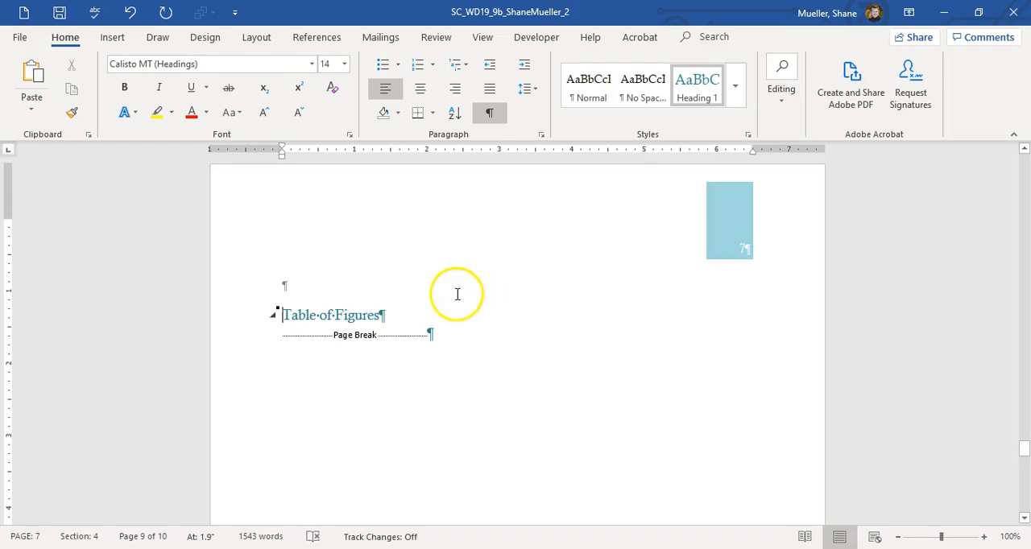
left_click(381, 315)
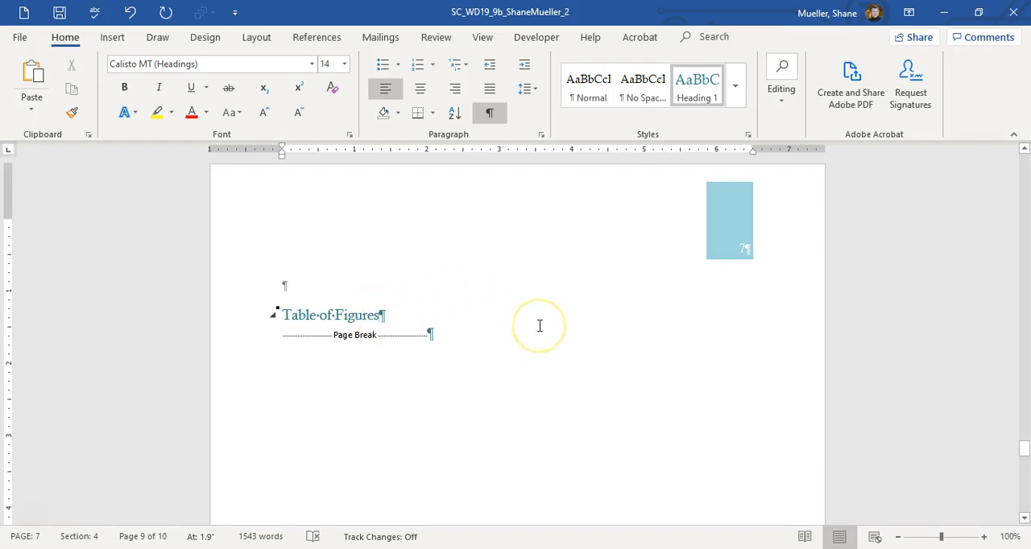
key("Return")
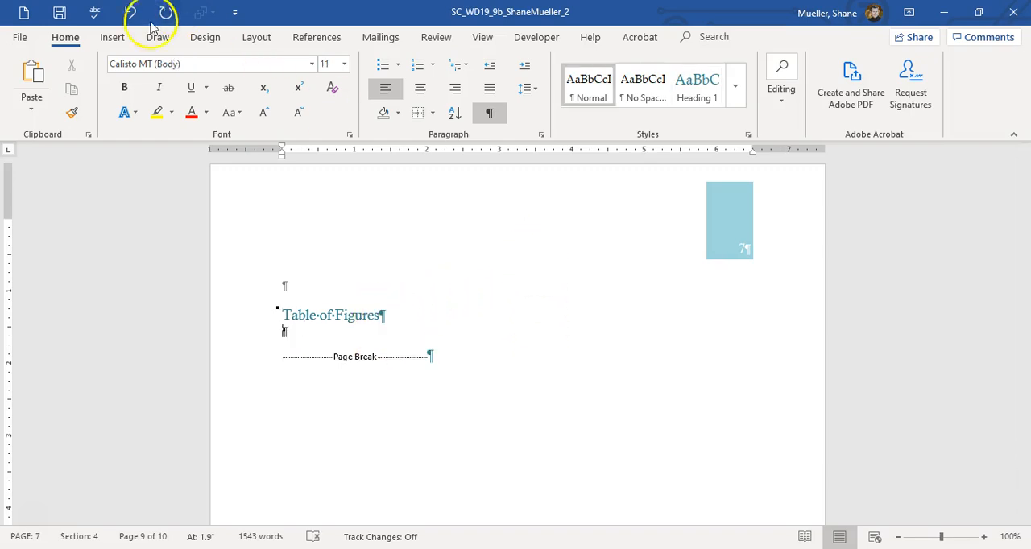
left_click(312, 37)
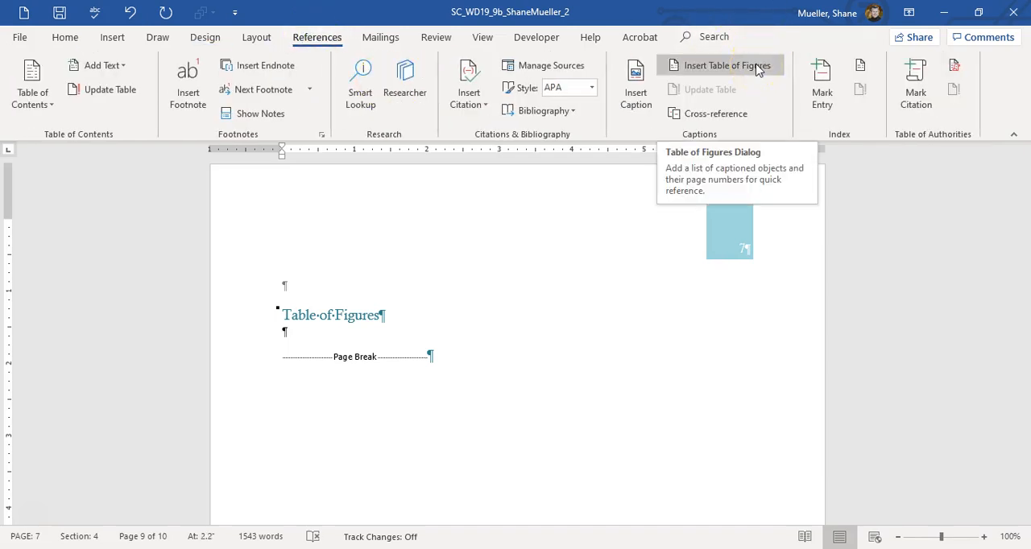
left_click(757, 70)
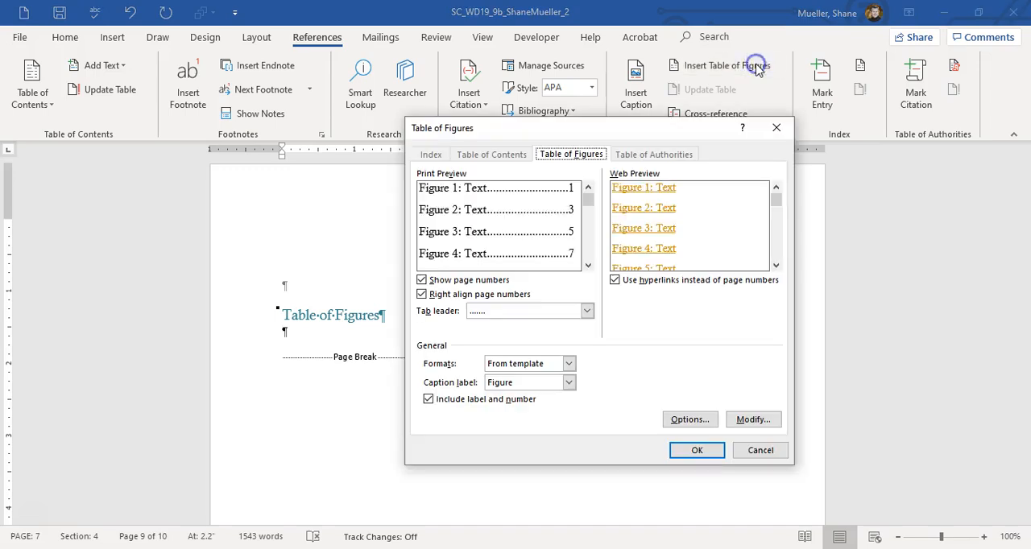
left_click(697, 450)
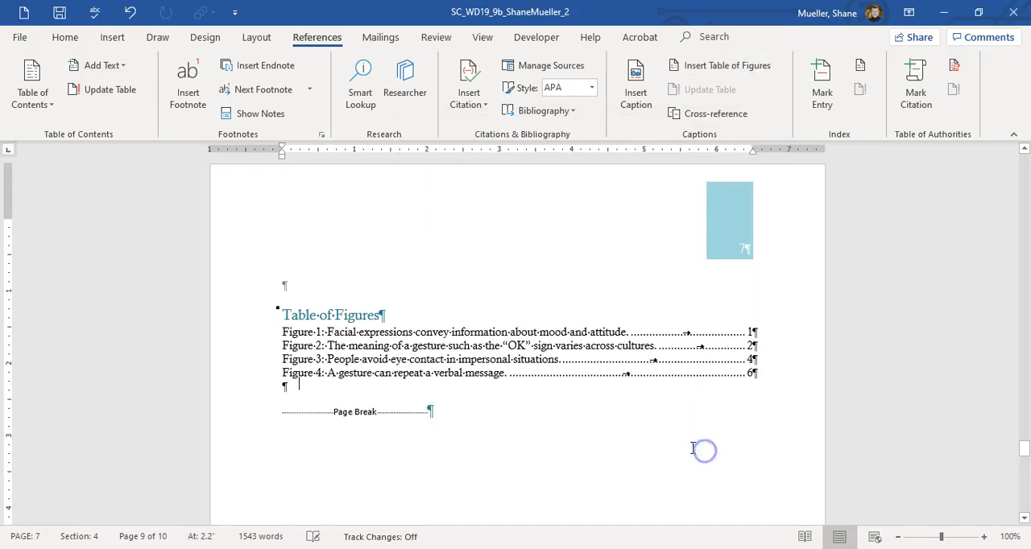
Step: Insert an indented two-column index on a new line below the "Index" heading on the last page
scroll(441, 405, "down", 15)
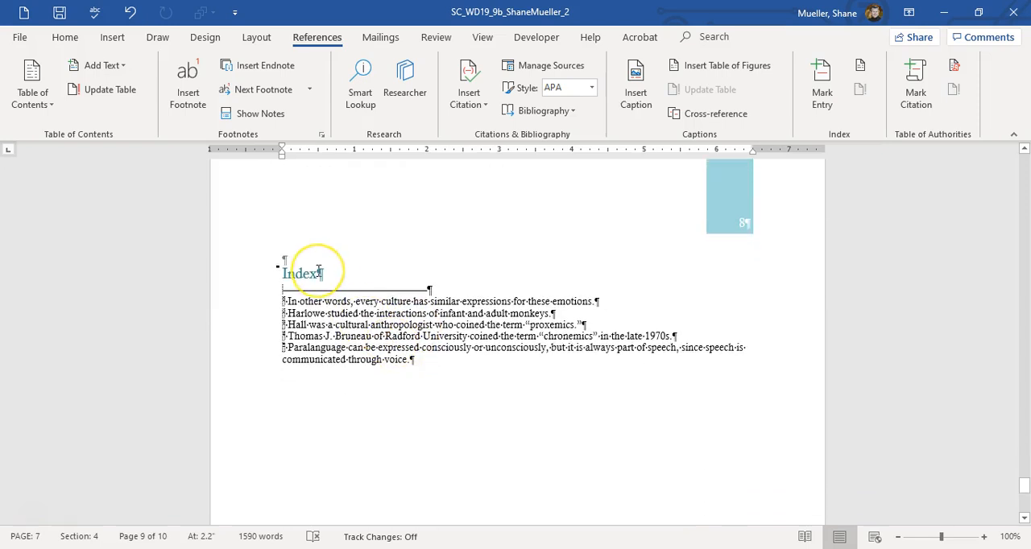
left_click(319, 271)
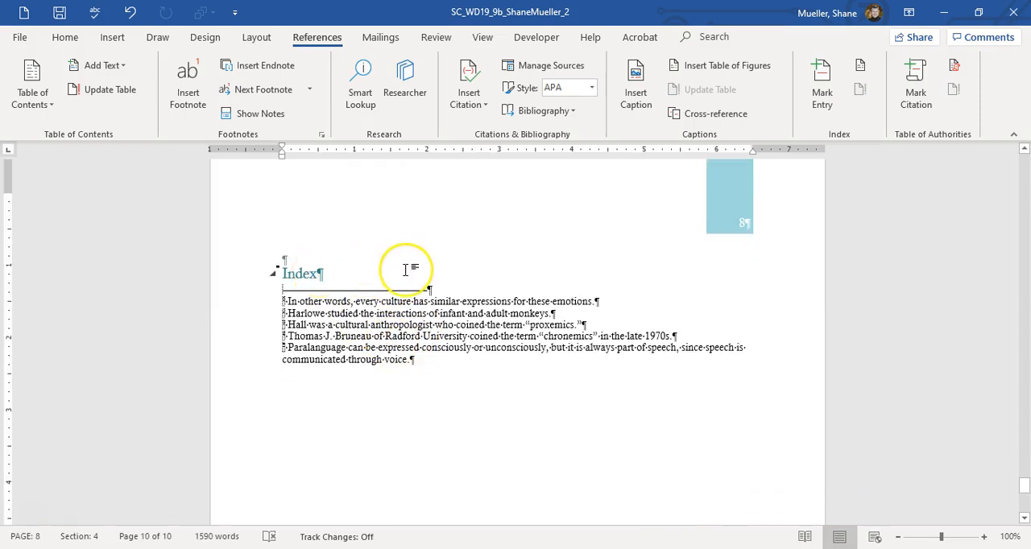
key("Return")
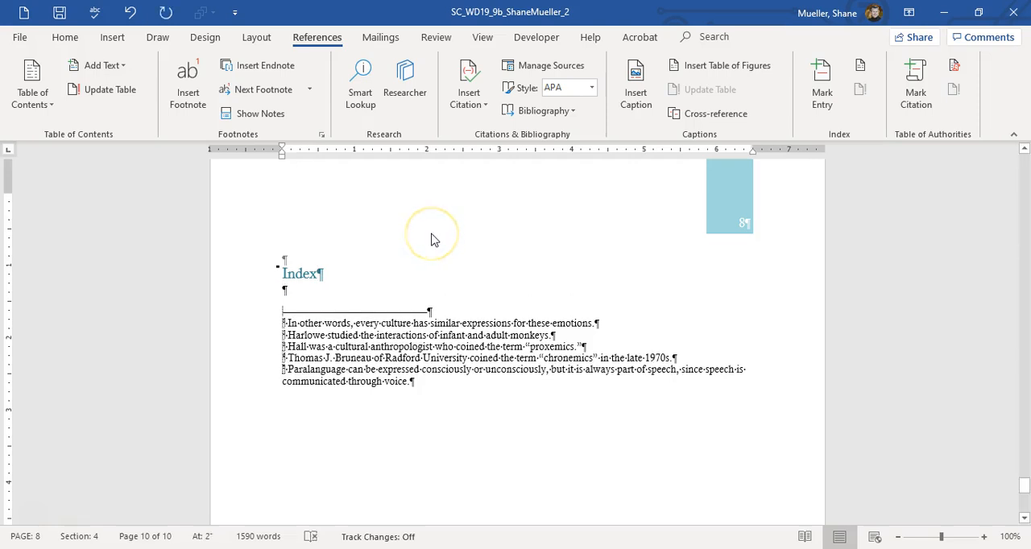
left_click(858, 72)
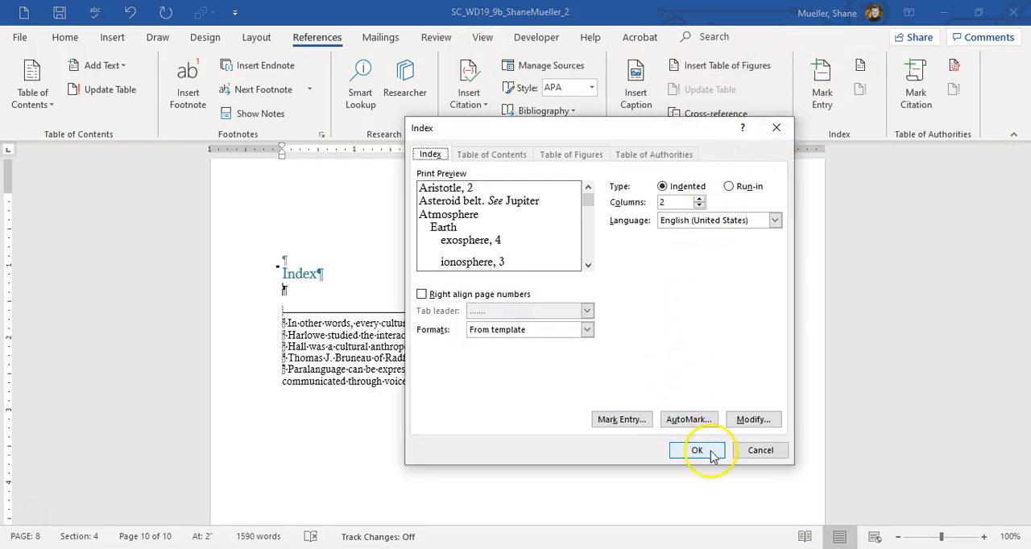
left_click(697, 451)
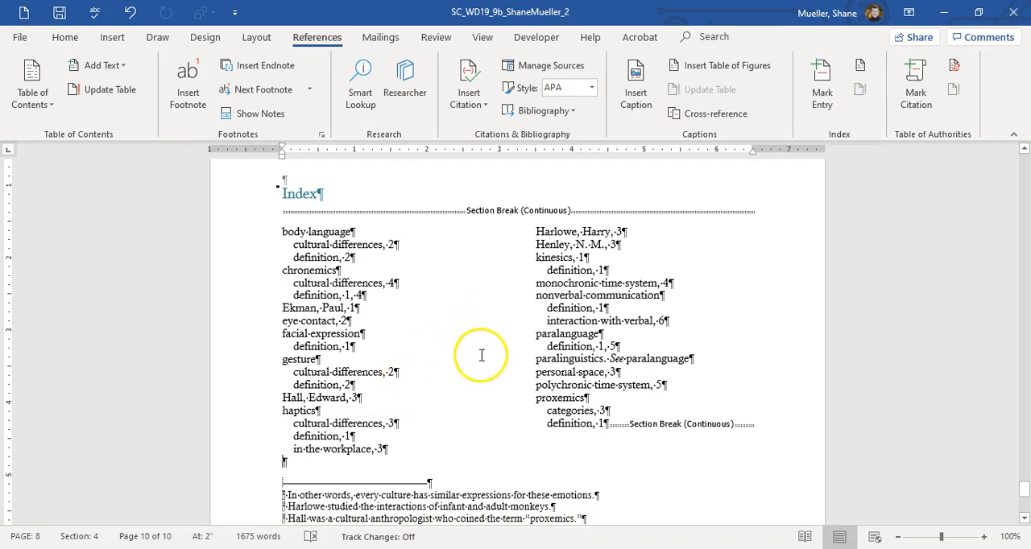
Step: Mark an index entry "paralanguage" with subentry "expressions" at the end of the last paragraph of the Paralanguage section
scroll(480, 352, "up", 15)
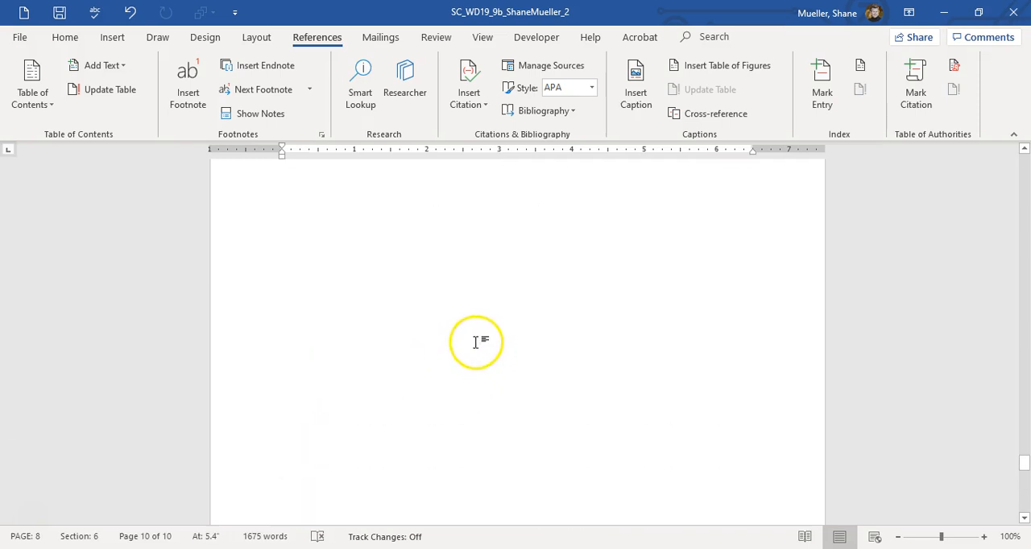
scroll(475, 348, "up", 20)
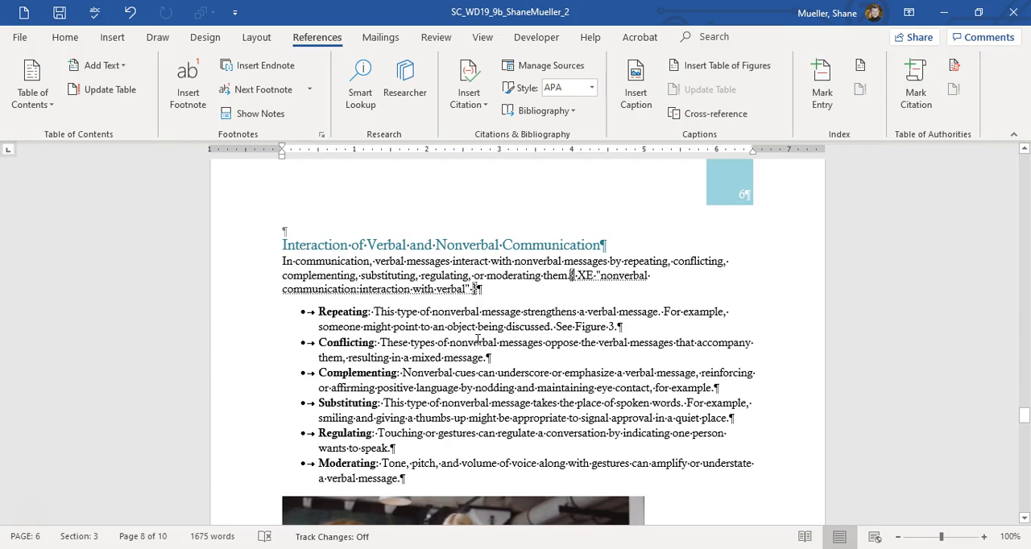
scroll(478, 339, "down", 1)
scroll(477, 341, "up", 10)
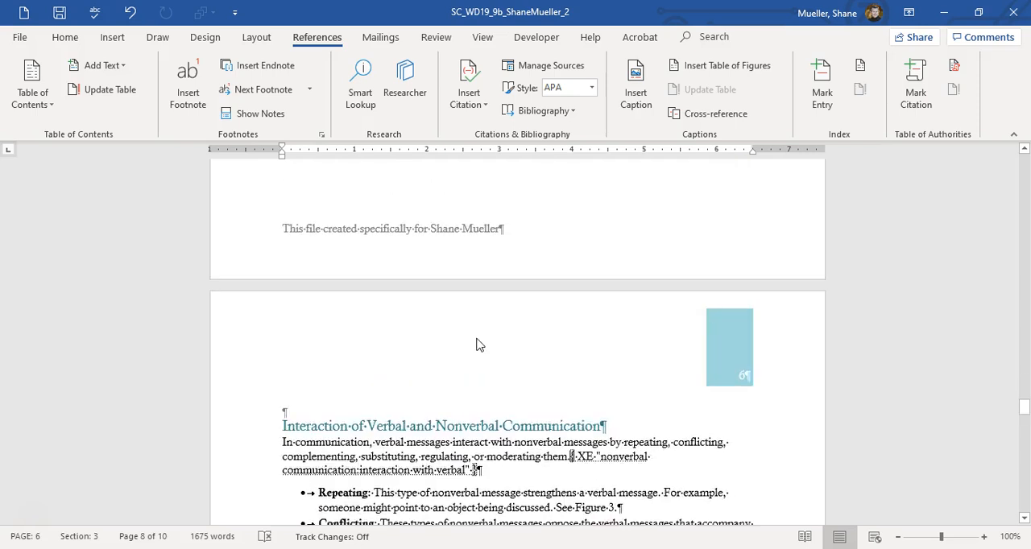
left_click(538, 340)
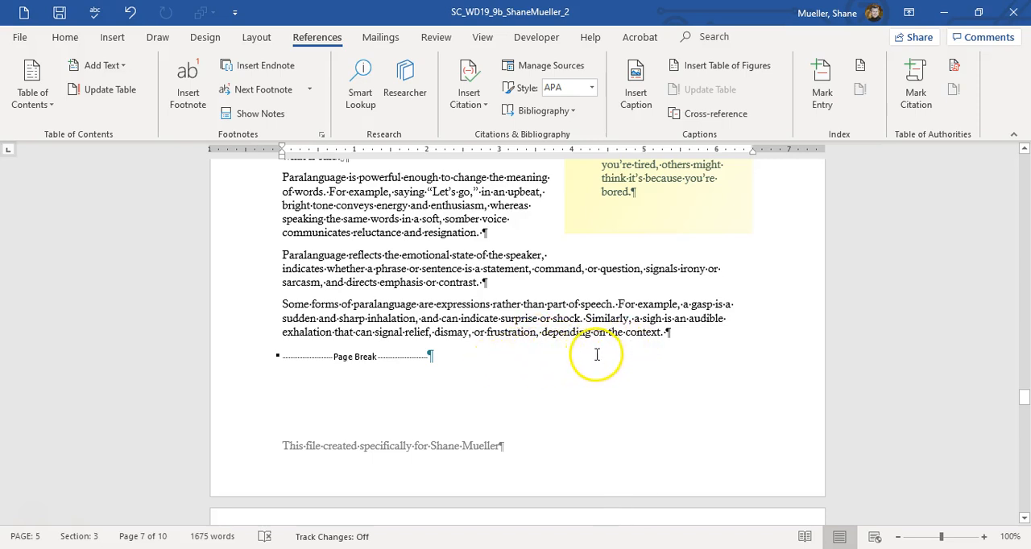
left_click(526, 363)
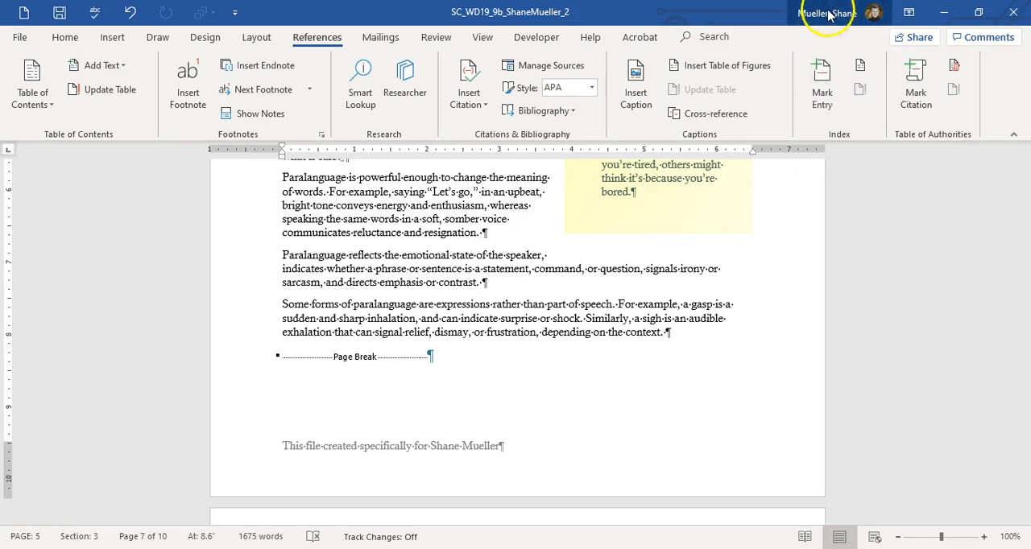
left_click(820, 76)
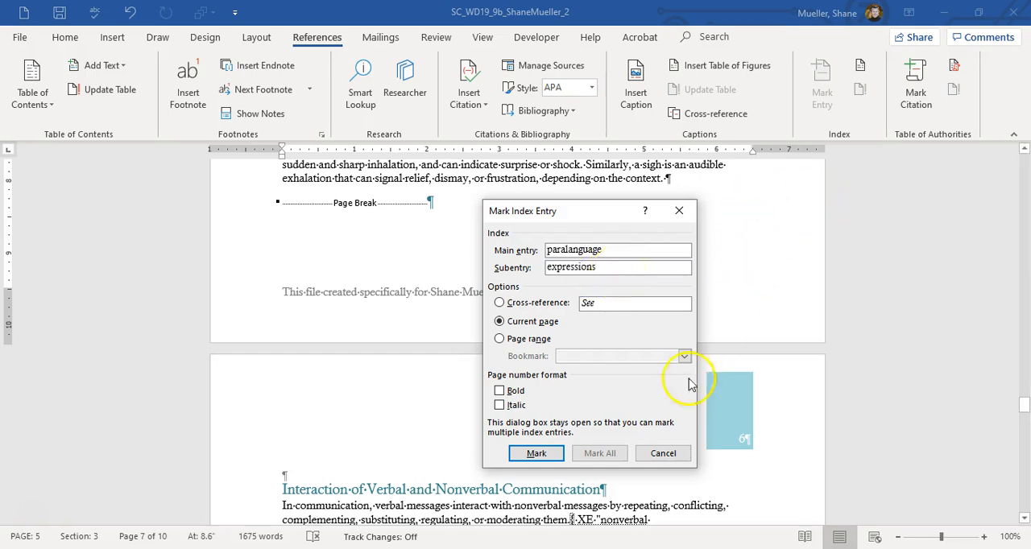
left_click(534, 454)
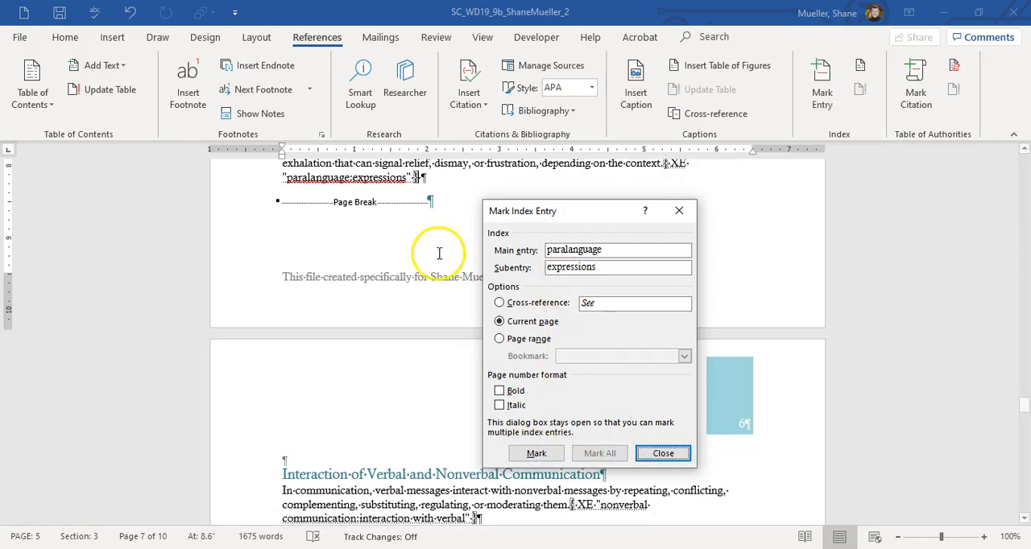
scroll(748, 285, "up", 6)
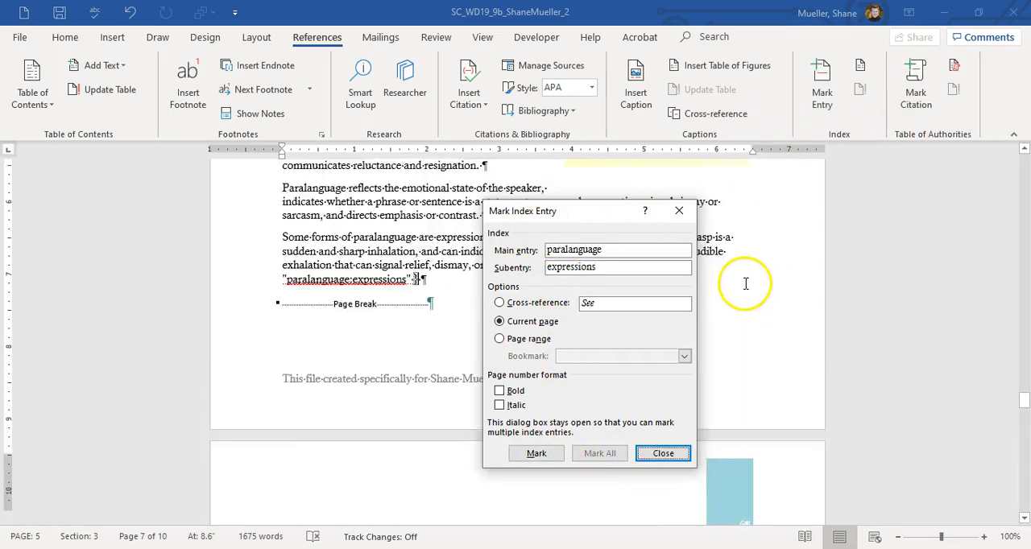
Step: Close the Mark Index Entry dialog and hide the document's formatting marks
left_click(71, 38)
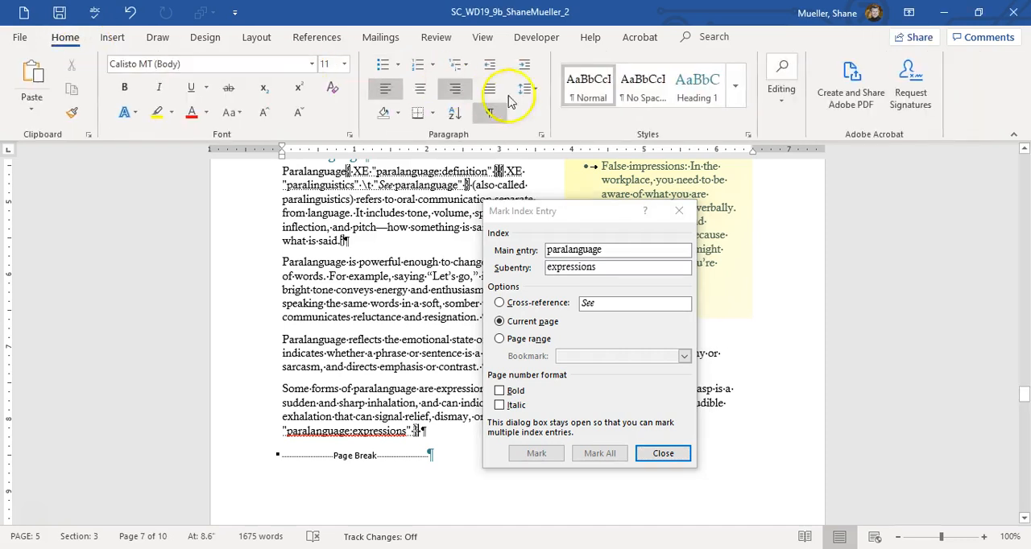
left_click(663, 453)
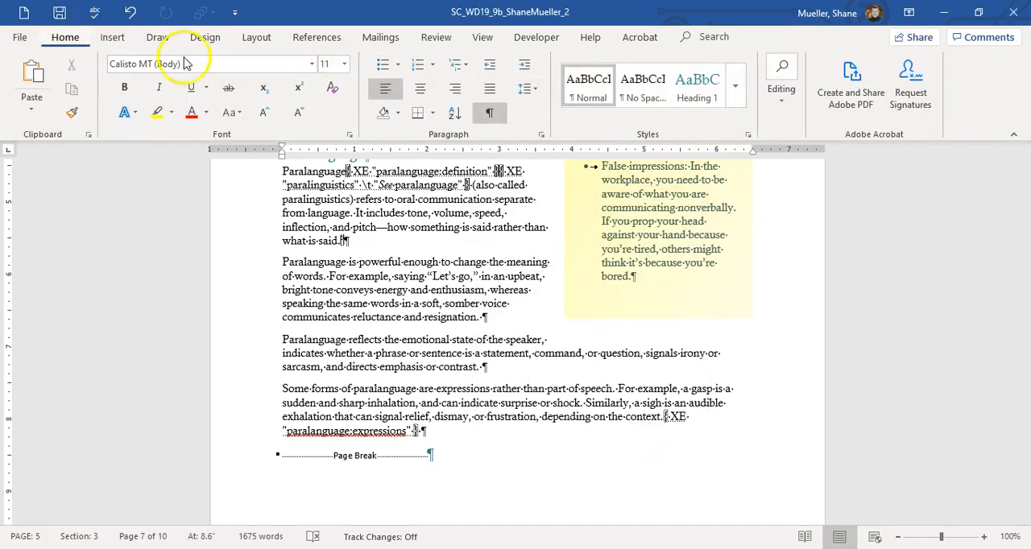
left_click(489, 112)
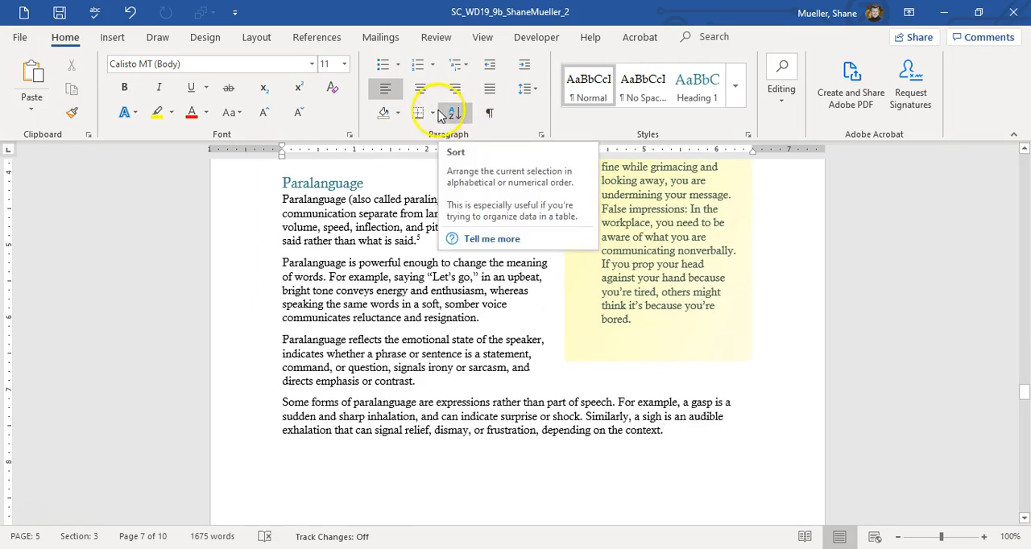
left_click(441, 115)
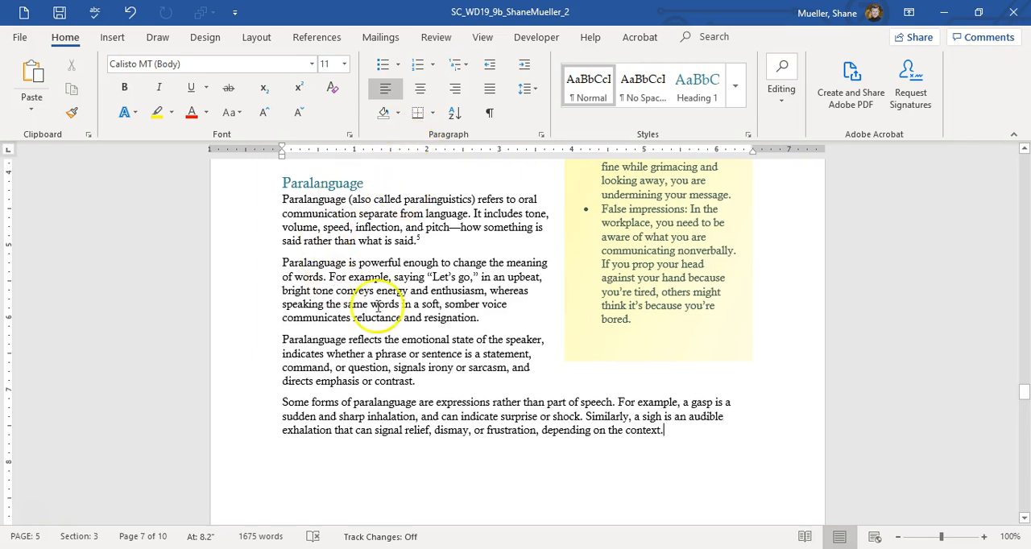
Step: Update the figure cross-reference field in the Repeating bullet of the Interaction of Verbal and Nonverbal Communication section
scroll(564, 275, "up", 5)
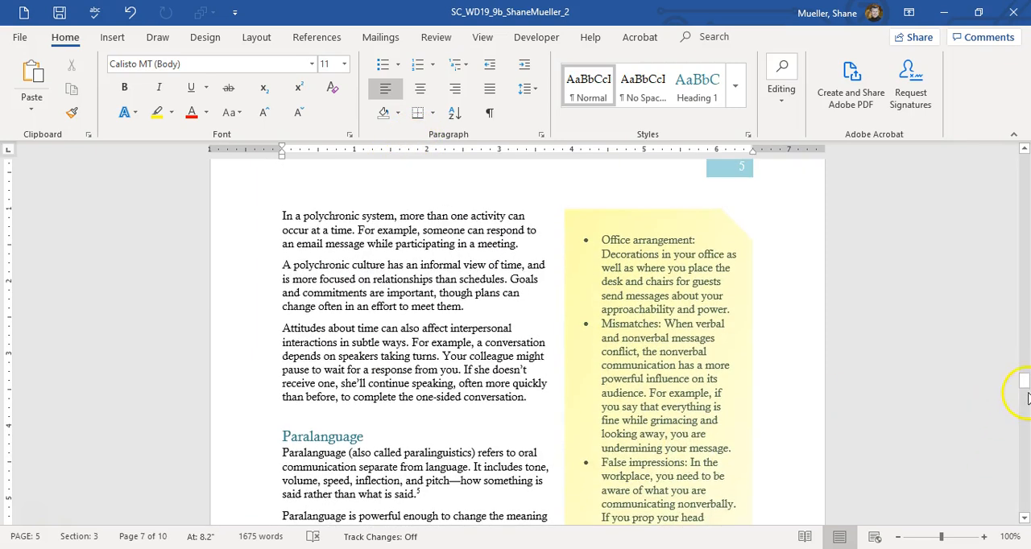
left_click(1022, 385)
scroll(576, 348, "up", 10)
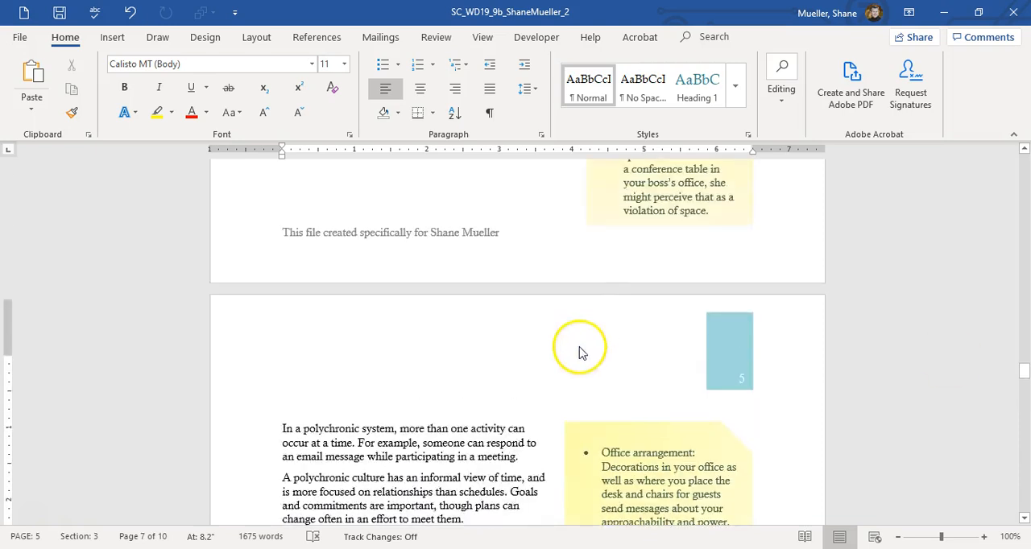
scroll(568, 343, "up", 9)
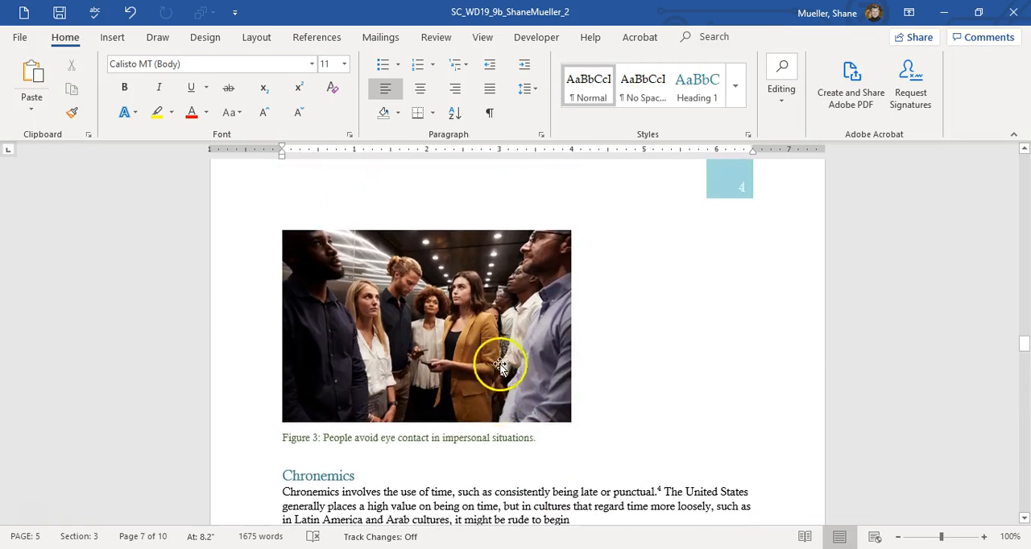
scroll(585, 325, "up", 6)
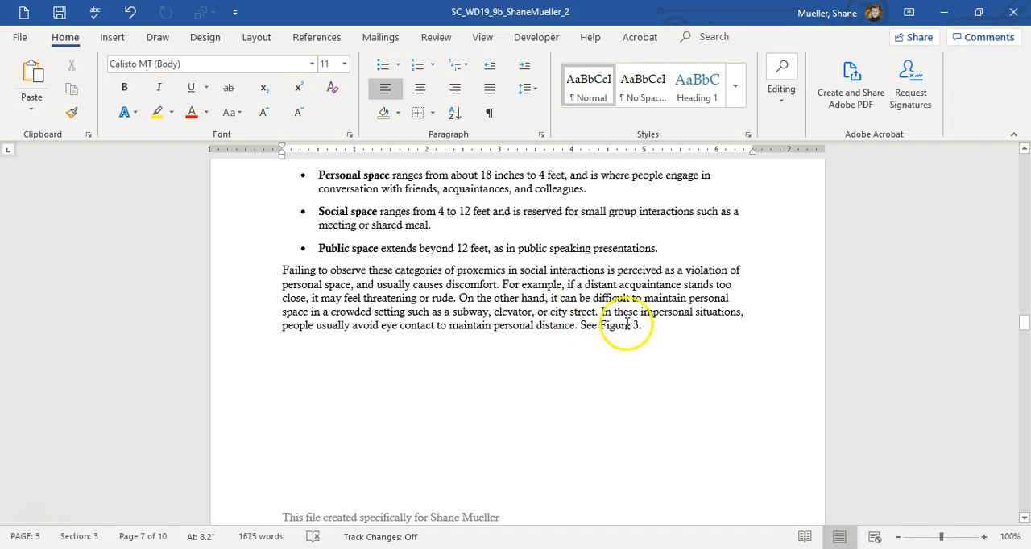
scroll(627, 324, "down", 20)
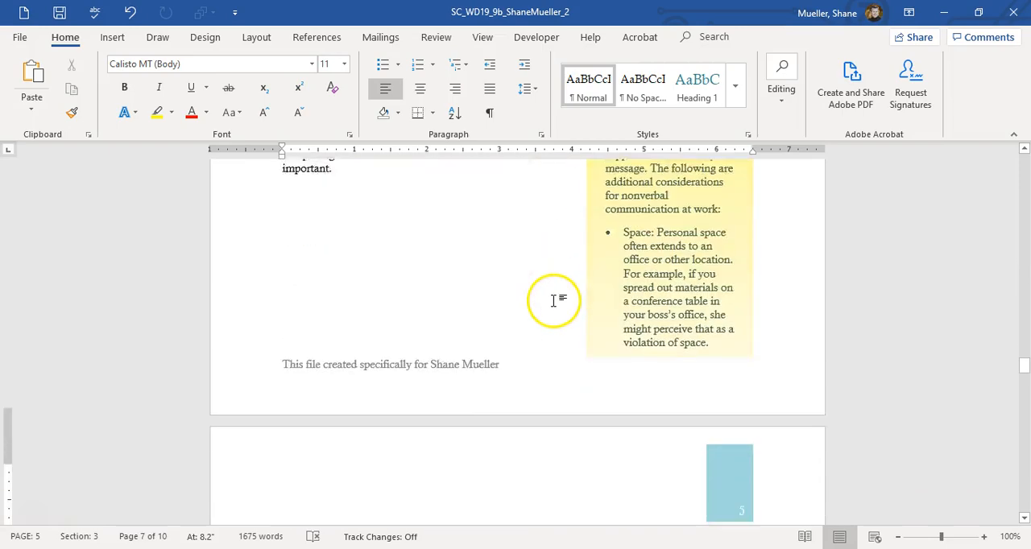
scroll(554, 302, "down", 20)
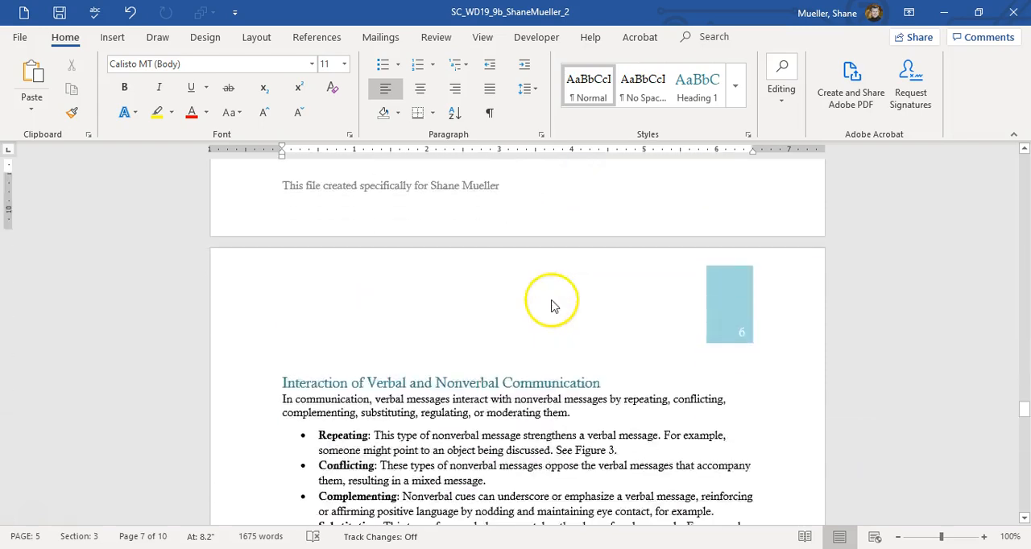
scroll(551, 300, "down", 4)
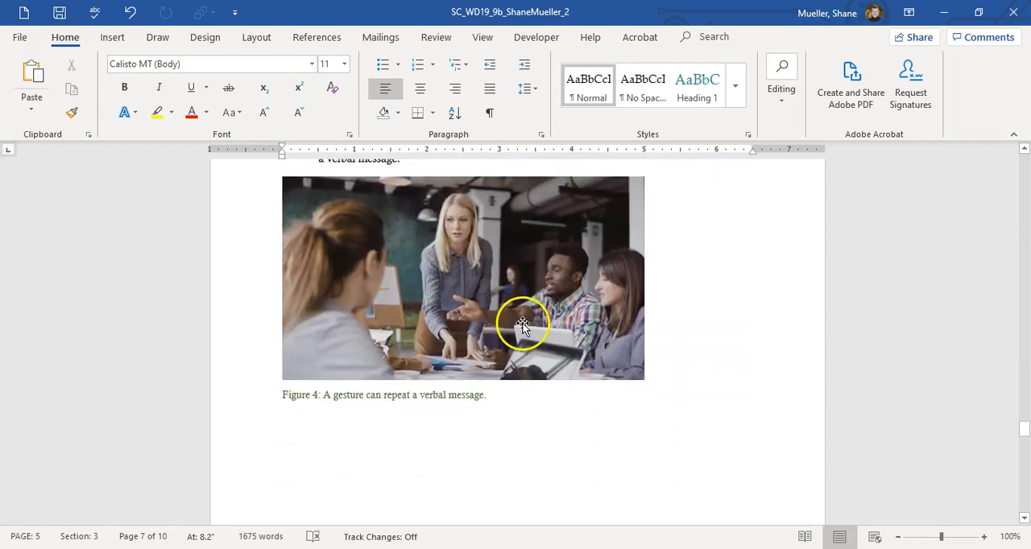
scroll(531, 314, "up", 3)
scroll(523, 322, "down", 1)
scroll(535, 382, "up", 4)
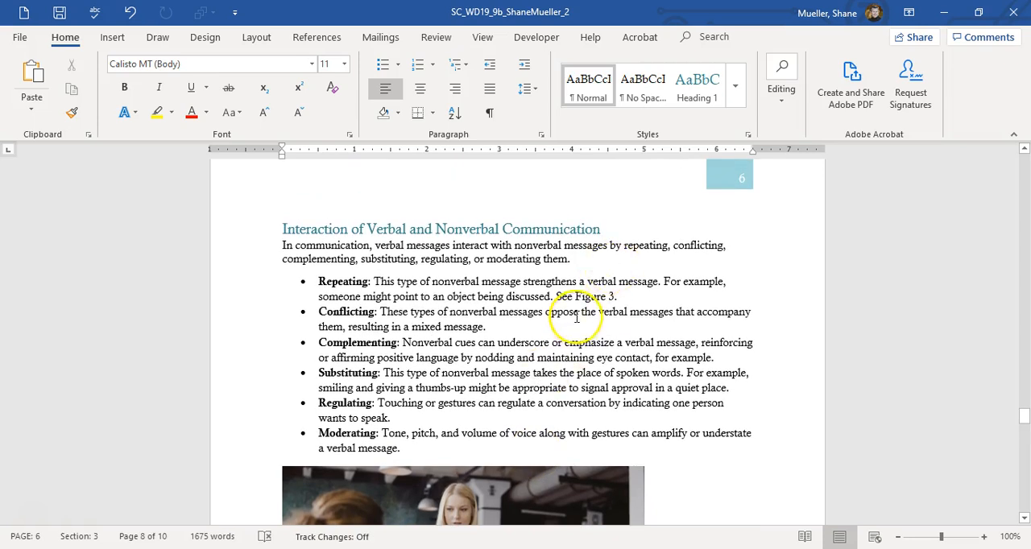
left_click(600, 297)
right_click(604, 298)
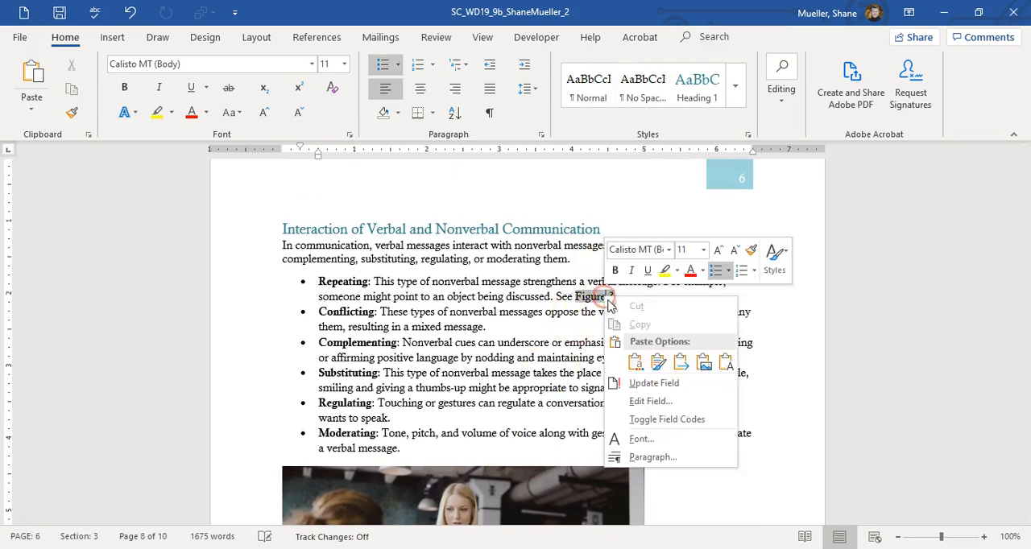
left_click(653, 384)
Step: Update the table of figures field on page 7
scroll(550, 331, "down", 20)
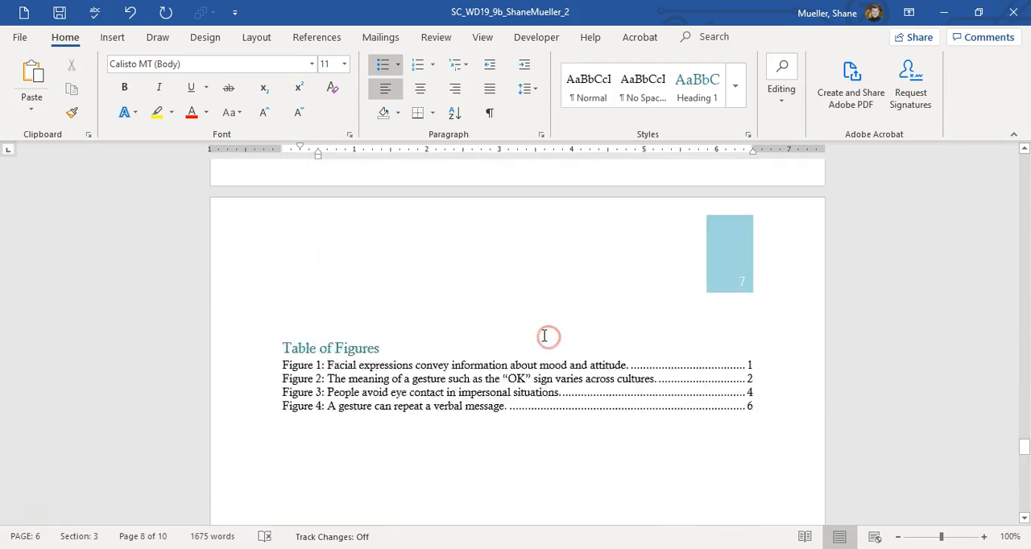
scroll(549, 329, "up", 6)
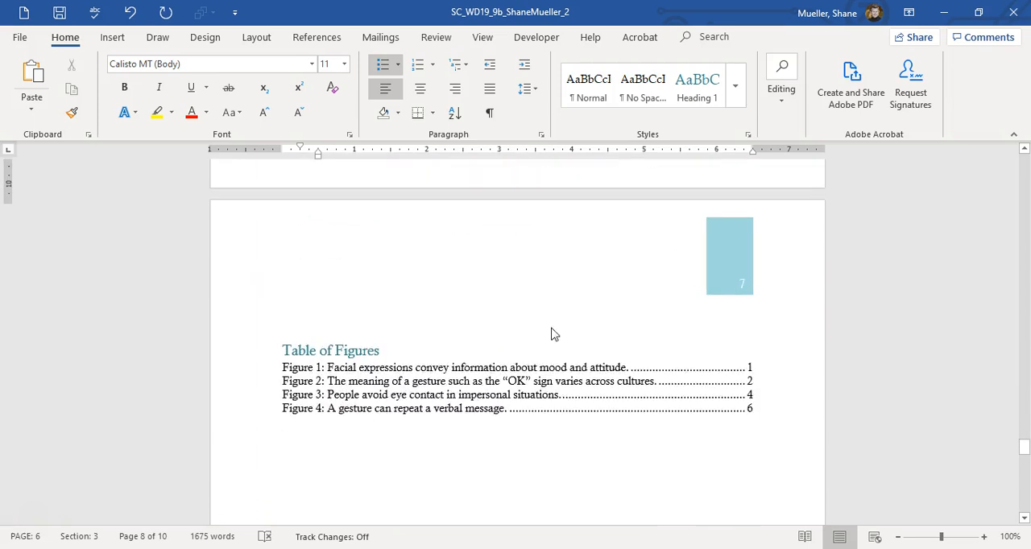
right_click(406, 367)
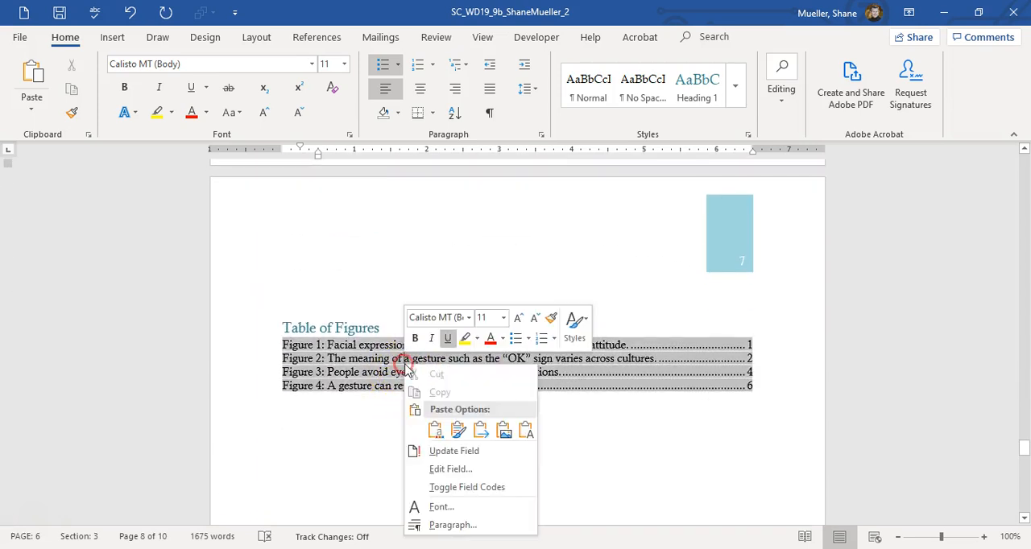
left_click(473, 453)
left_click(528, 303)
Step: Update the index field on the last page to include the newly marked paralanguage subentry
scroll(507, 304, "down", 5)
scroll(482, 315, "down", 10)
left_click(583, 281)
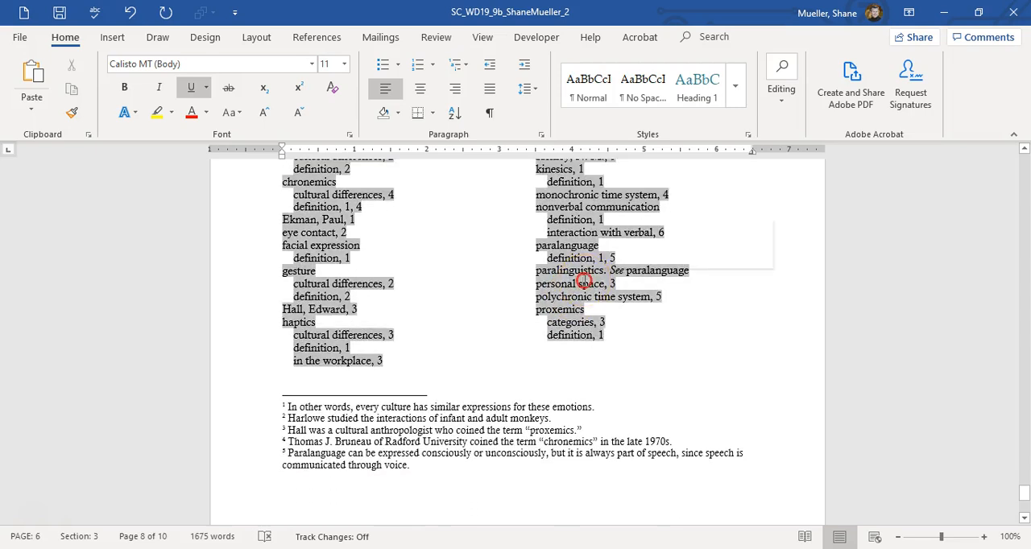
right_click(583, 280)
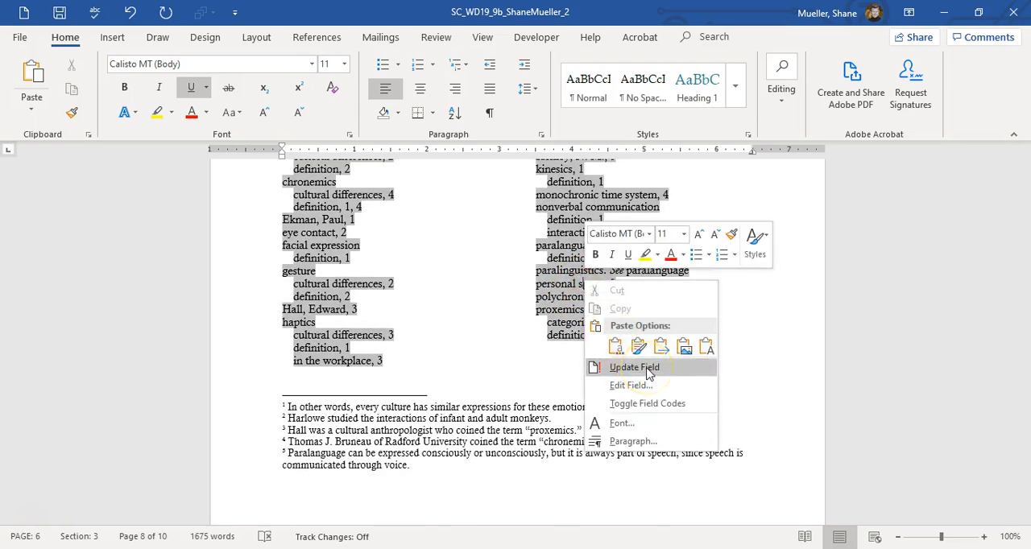
left_click(634, 367)
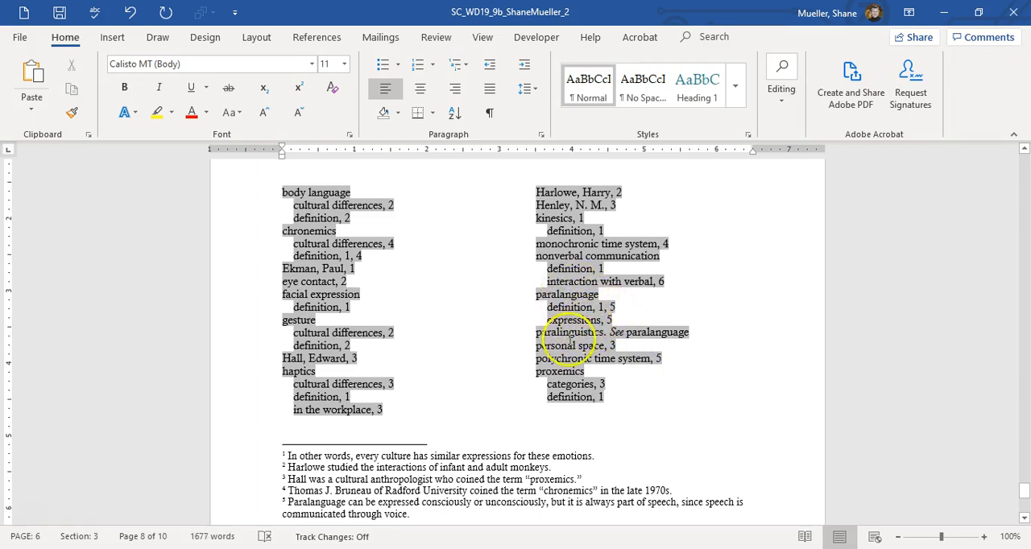
Step: Update the entire table of contents, including both its entries and page numbers
scroll(433, 375, "up", 10)
scroll(427, 346, "up", 5)
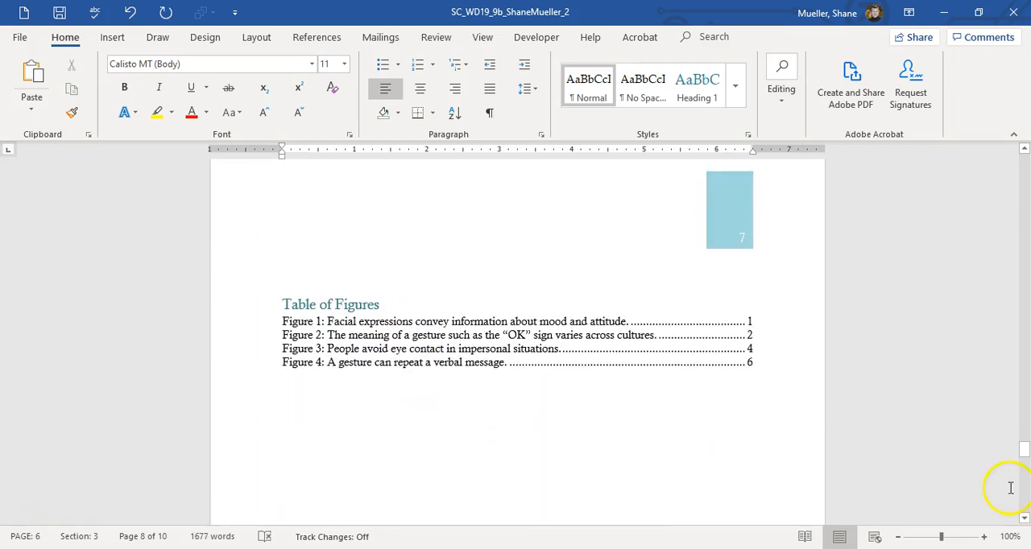
left_click_drag(1024, 450, 1017, 197)
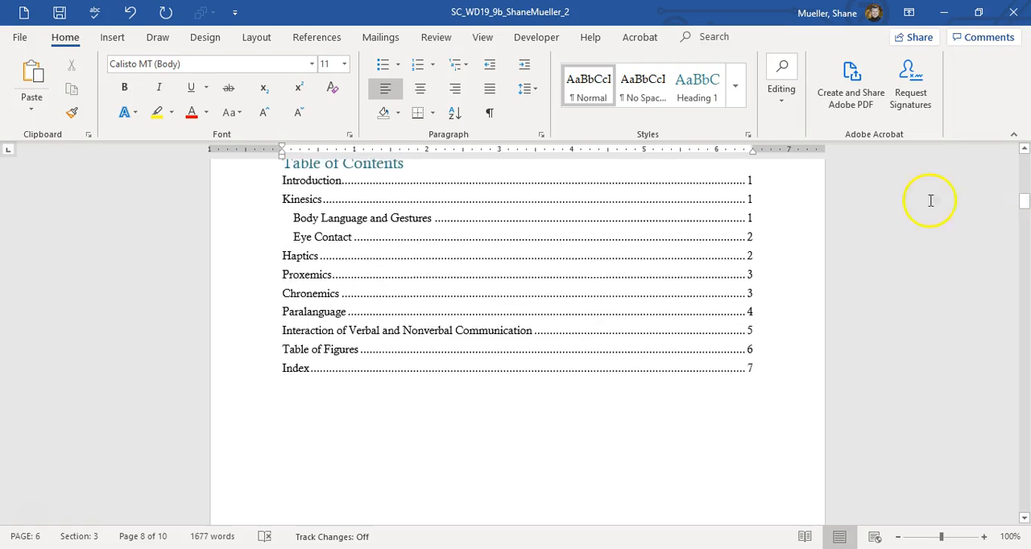
left_click(511, 246)
right_click(507, 247)
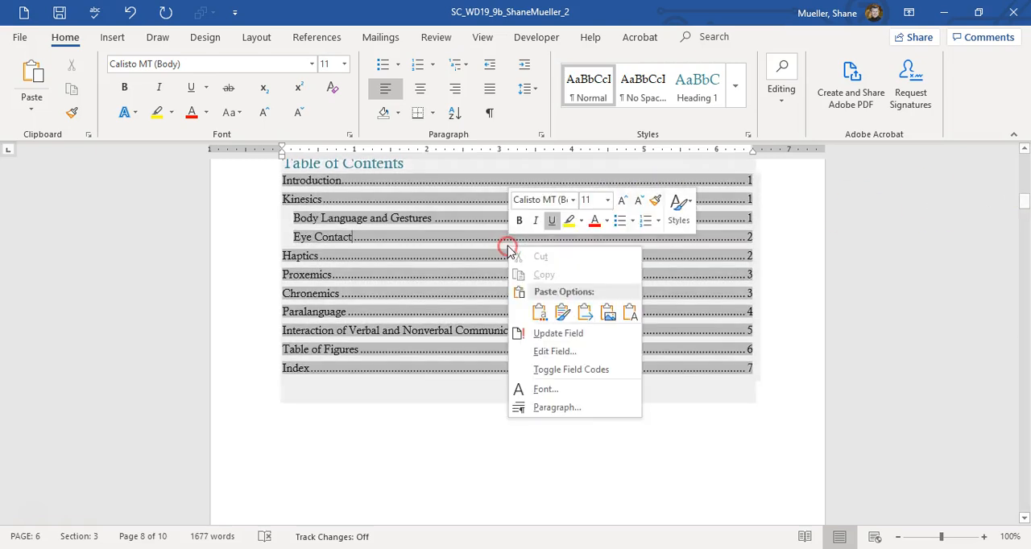
left_click(564, 334)
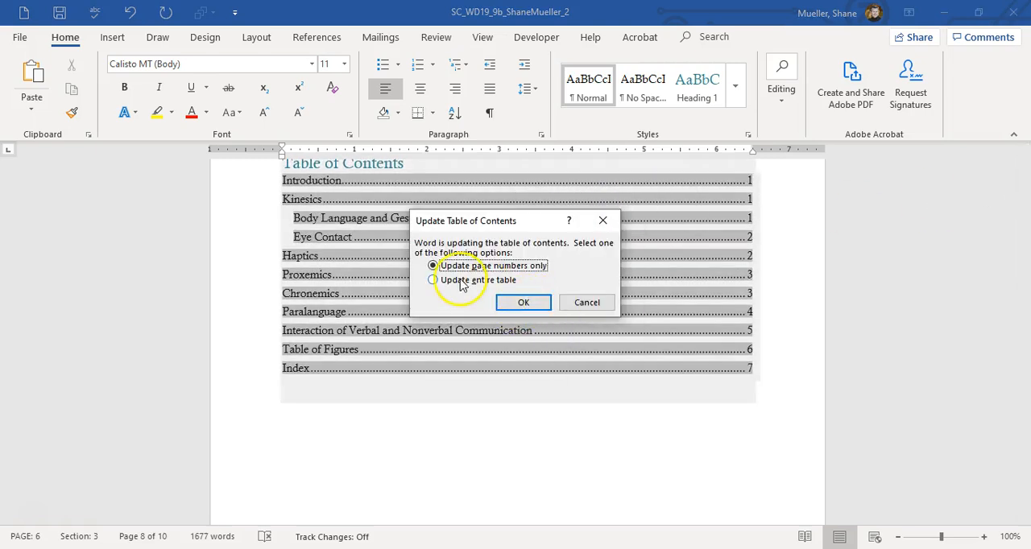
left_click(433, 279)
left_click(534, 302)
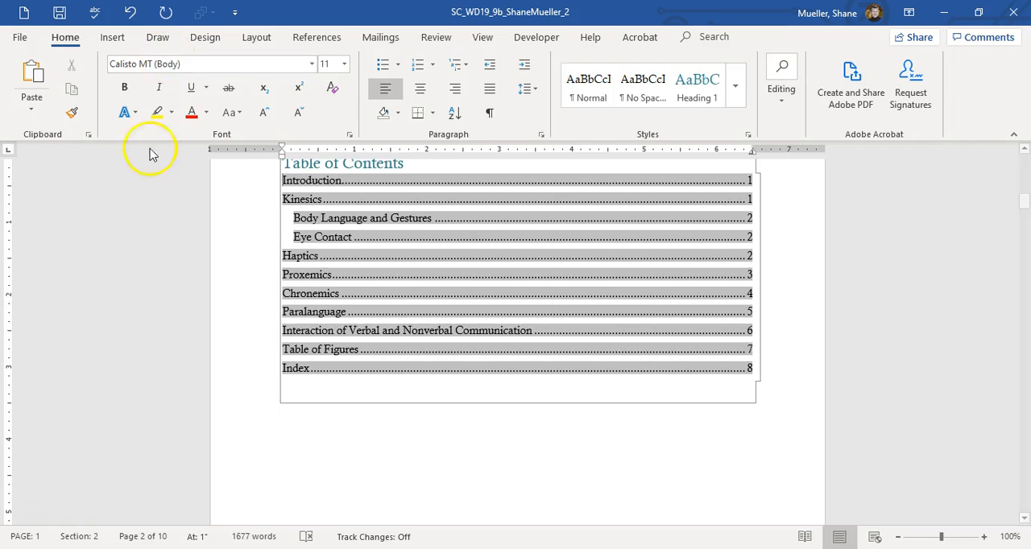
Step: Set custom margins with a gutter of .25 inch and apply them to the whole document
left_click(254, 39)
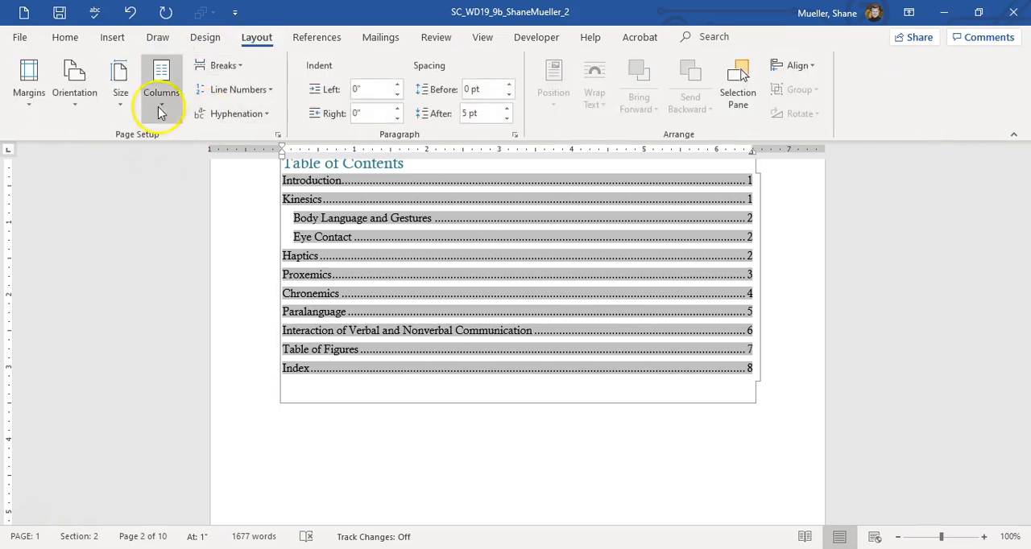
left_click(31, 80)
left_click(93, 437)
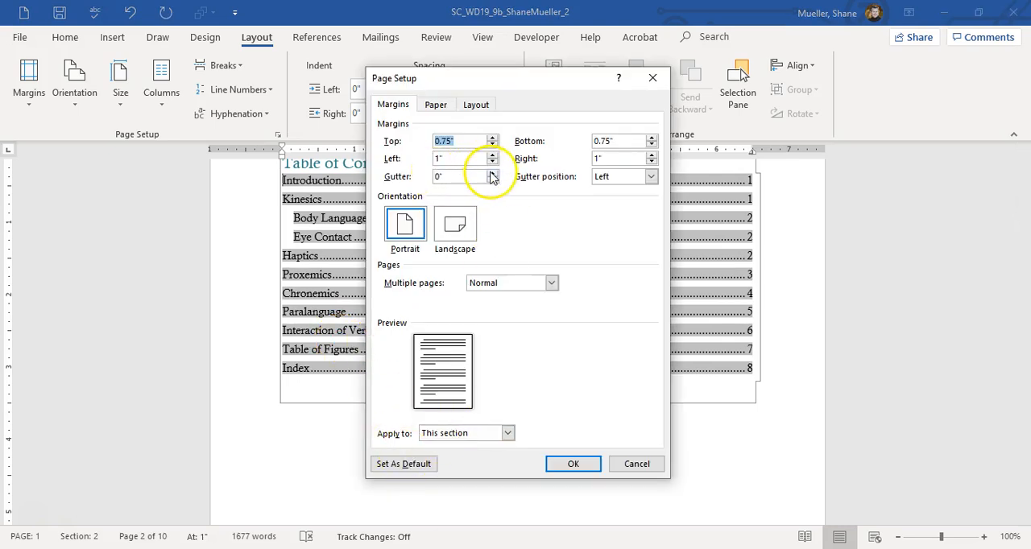
left_click_drag(479, 175, 403, 167)
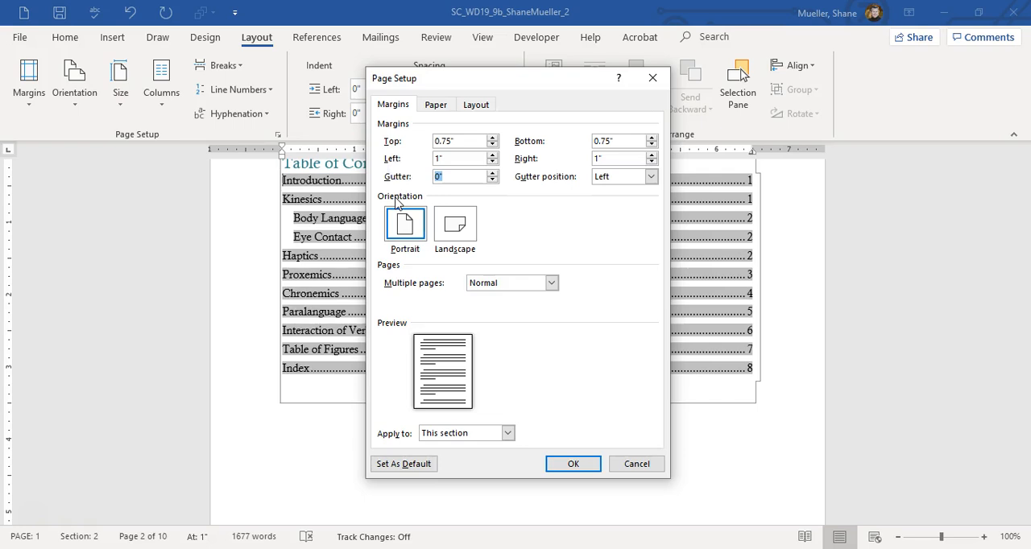
left_click(507, 433)
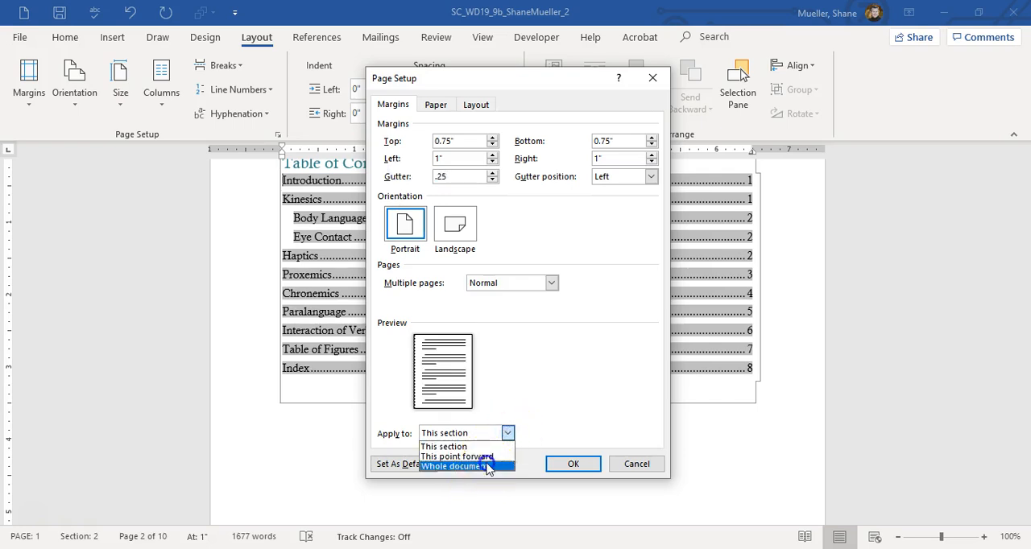
left_click(488, 467)
left_click(572, 463)
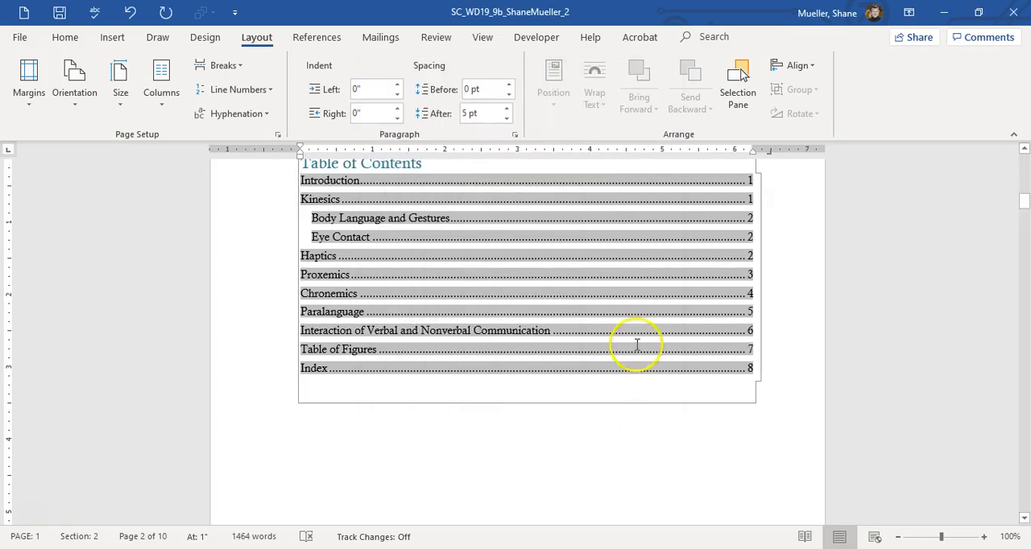
Step: Update only the page numbers in the table of contents
right_click(619, 274)
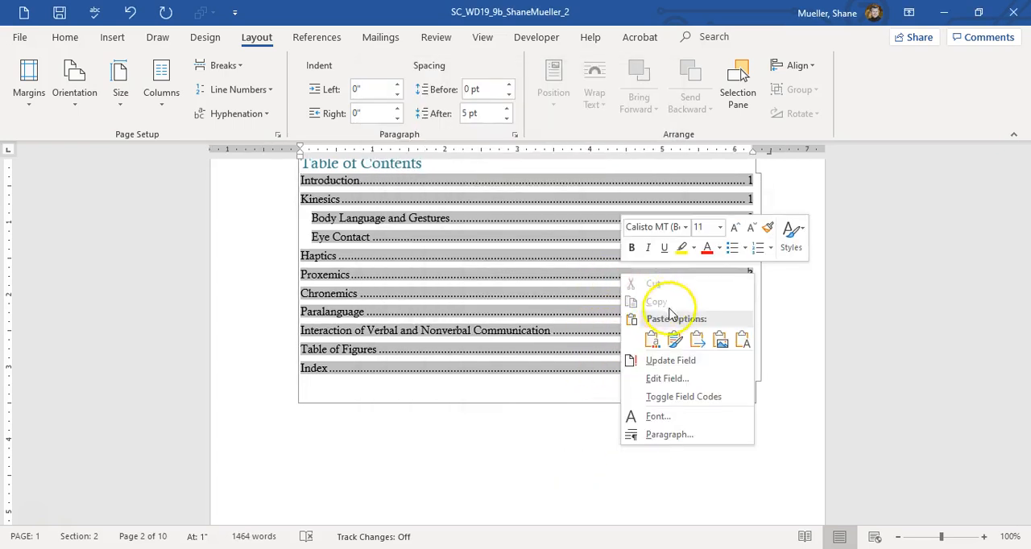
left_click(681, 360)
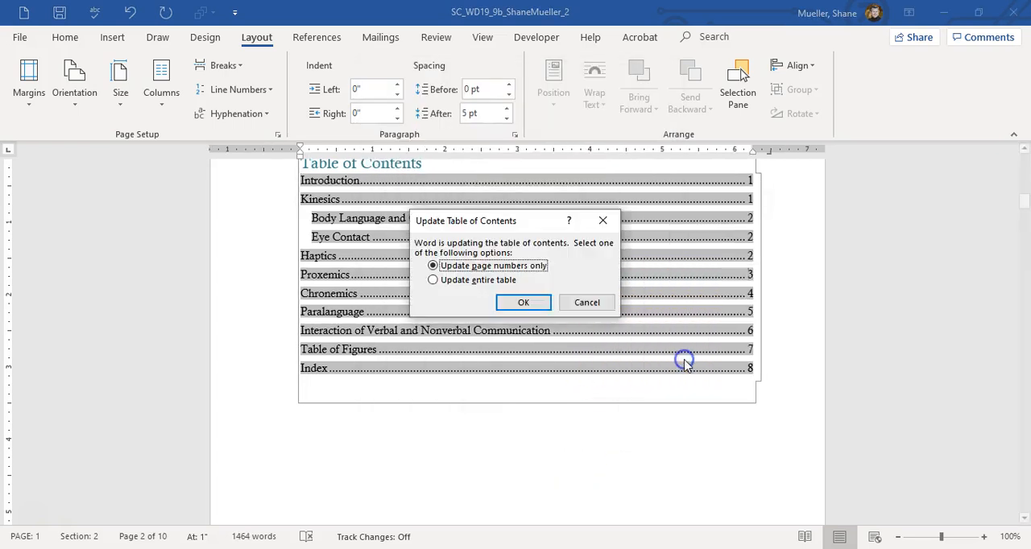
left_click(531, 302)
Step: Check the cover page layout and the page numbers listed in the table of contents
scroll(552, 310, "up", 5)
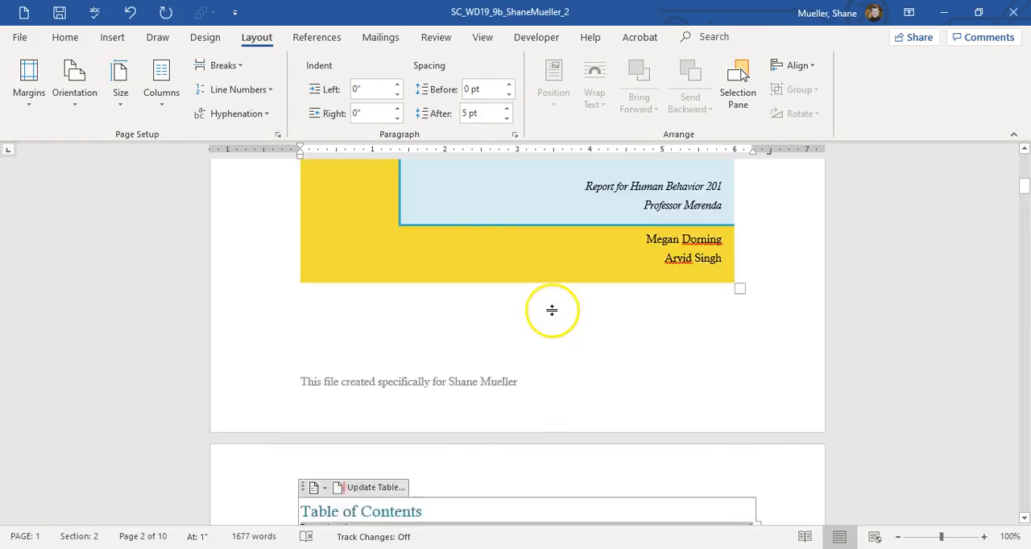
scroll(551, 310, "up", 2)
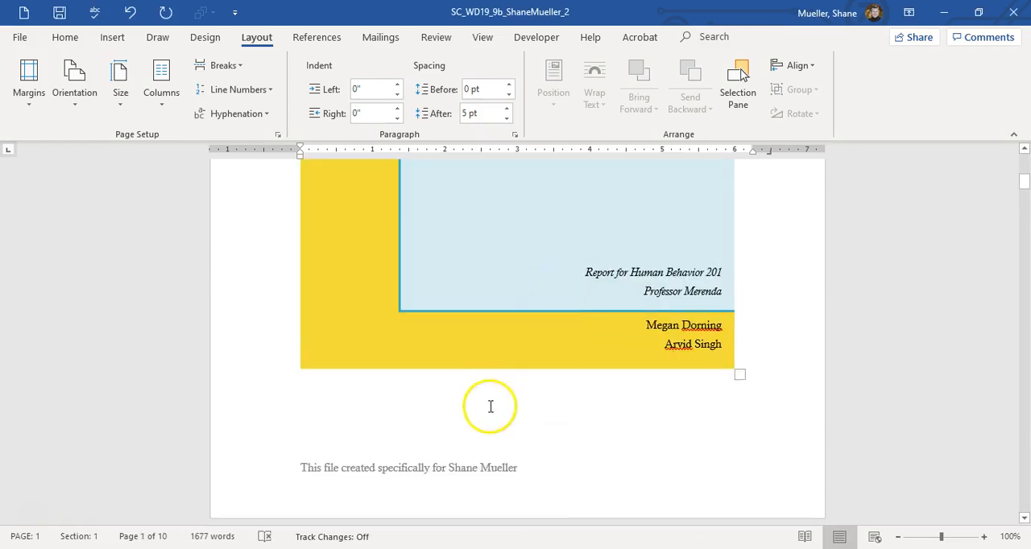
scroll(621, 350, "up", 3)
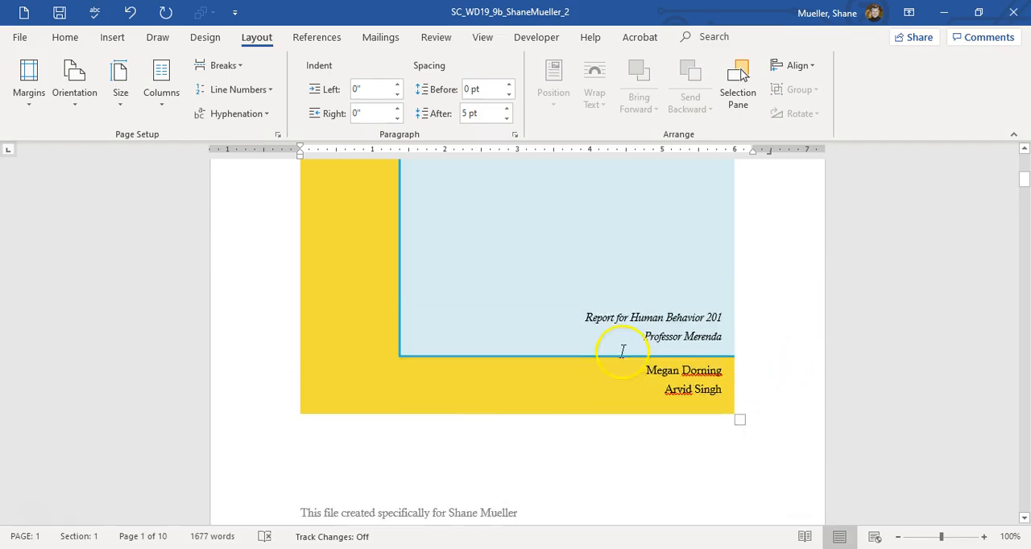
scroll(621, 351, "down", 4)
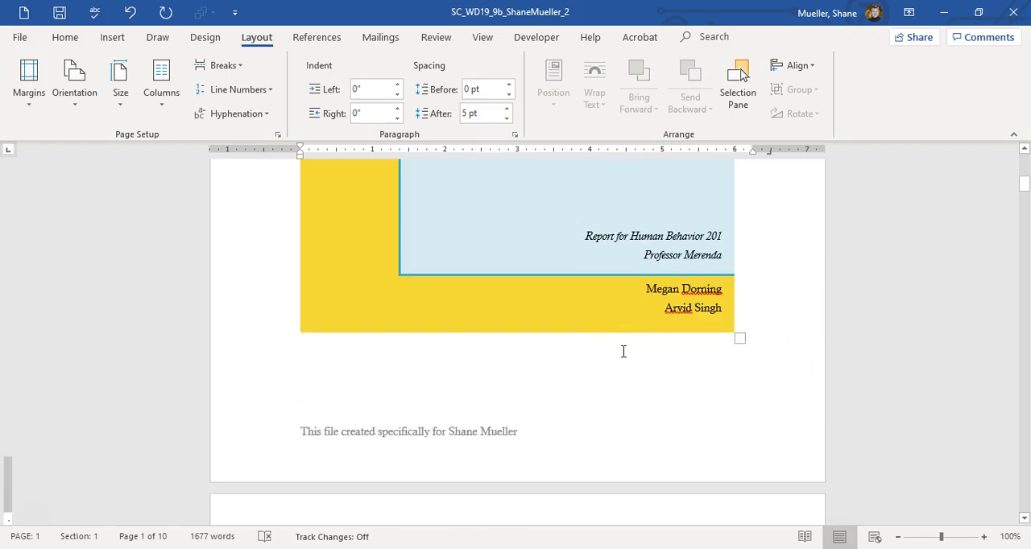
scroll(620, 349, "down", 3)
left_click(597, 342)
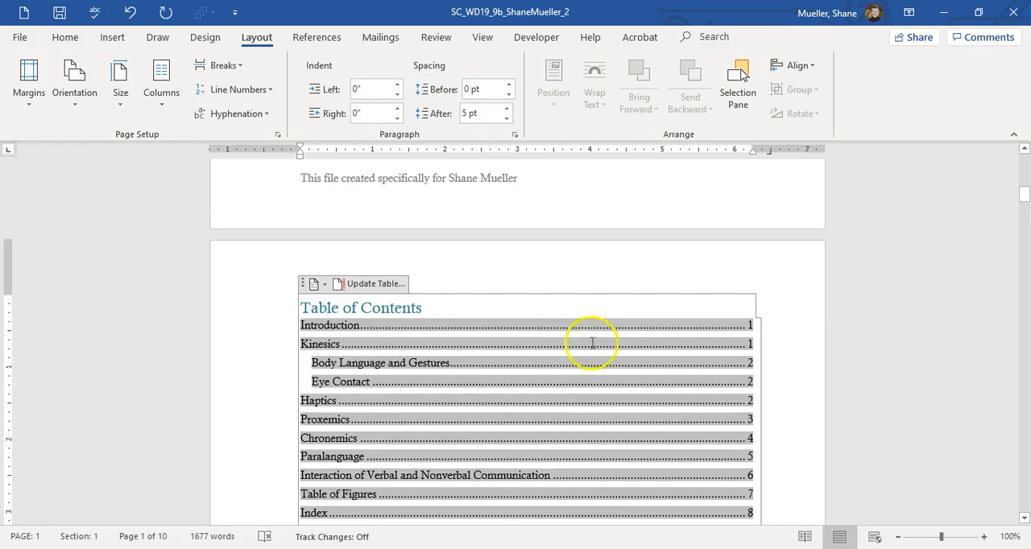
scroll(588, 338, "down", 1)
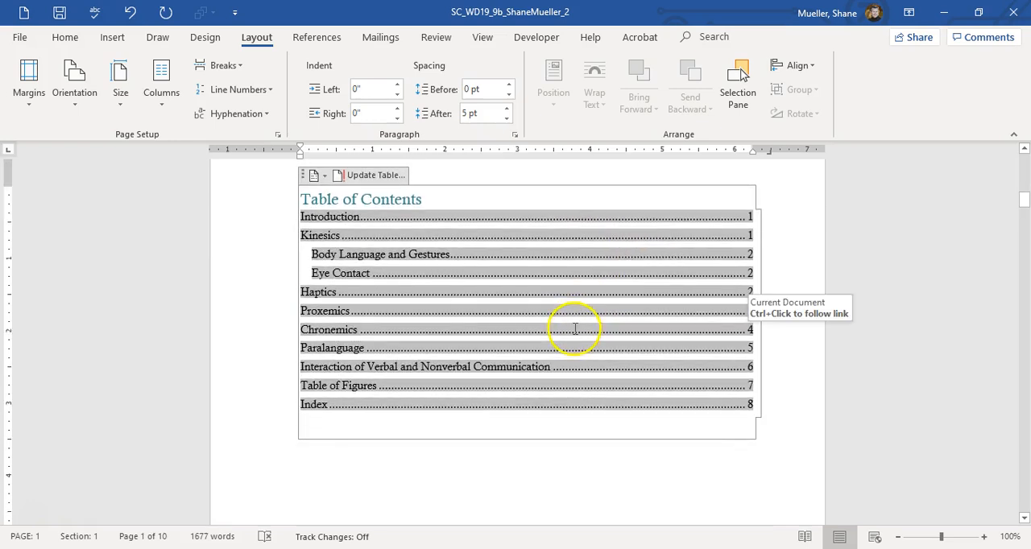
left_click(676, 312)
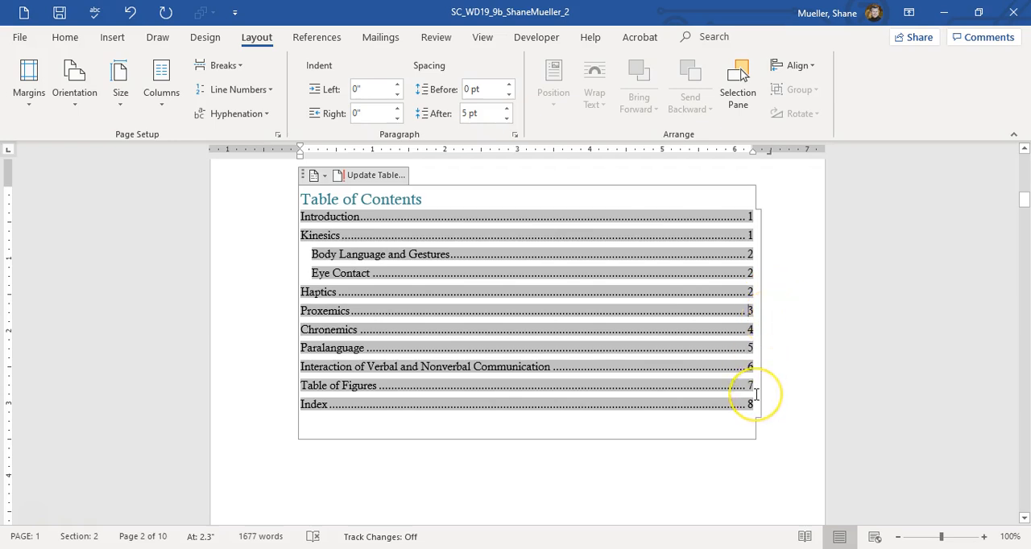
scroll(668, 379, "down", 10)
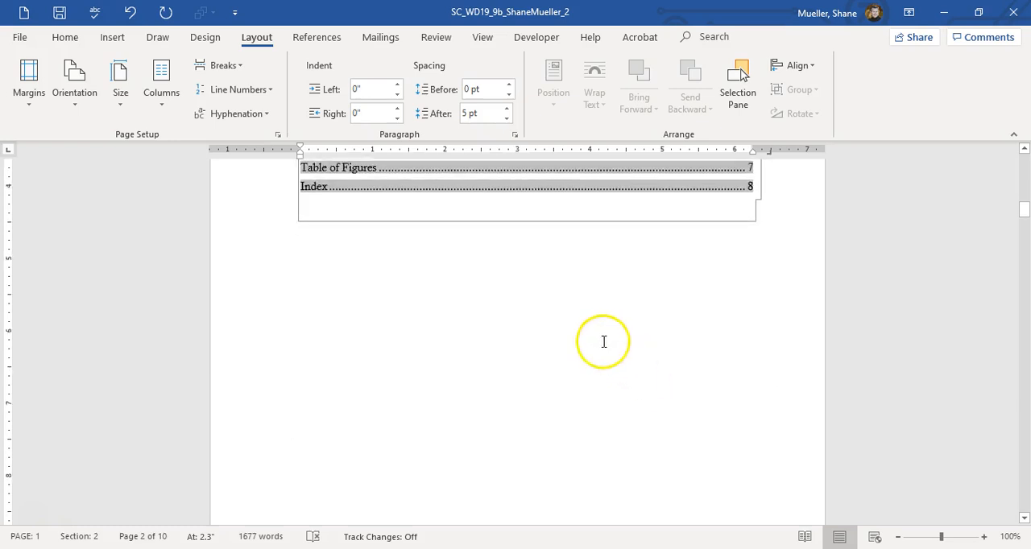
Step: Check the report's layout from the Introduction through the Haptics heading, including the placement of Figures 1 and 2 and their captions
scroll(569, 355, "down", 2)
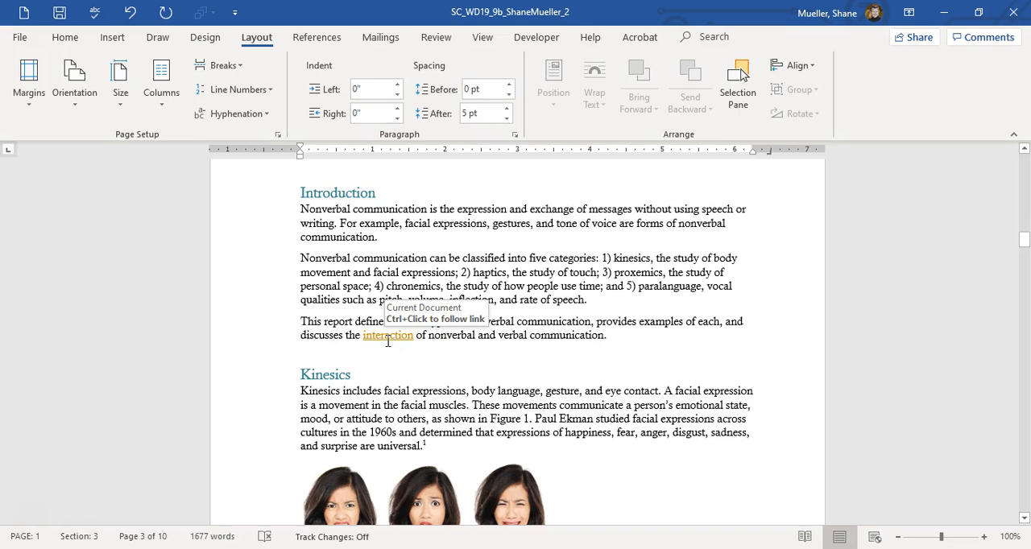
scroll(397, 347, "down", 1)
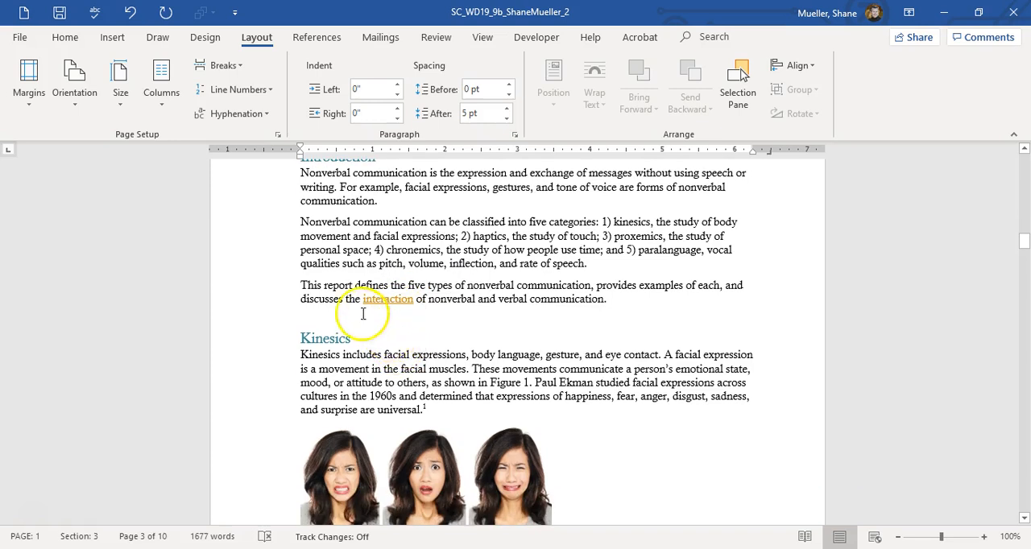
scroll(435, 407, "down", 4)
scroll(436, 408, "down", 5)
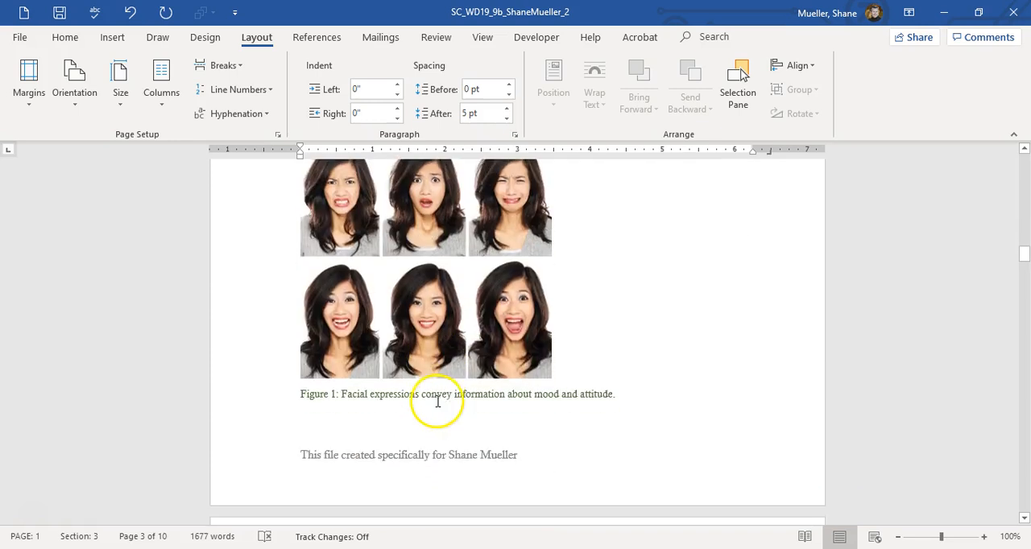
scroll(430, 402, "down", 18)
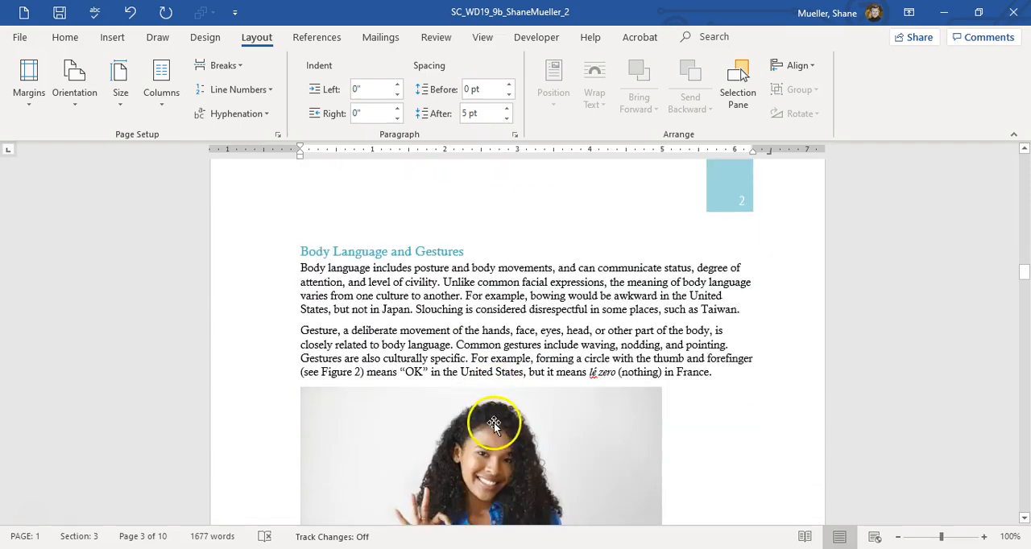
scroll(450, 396, "down", 2)
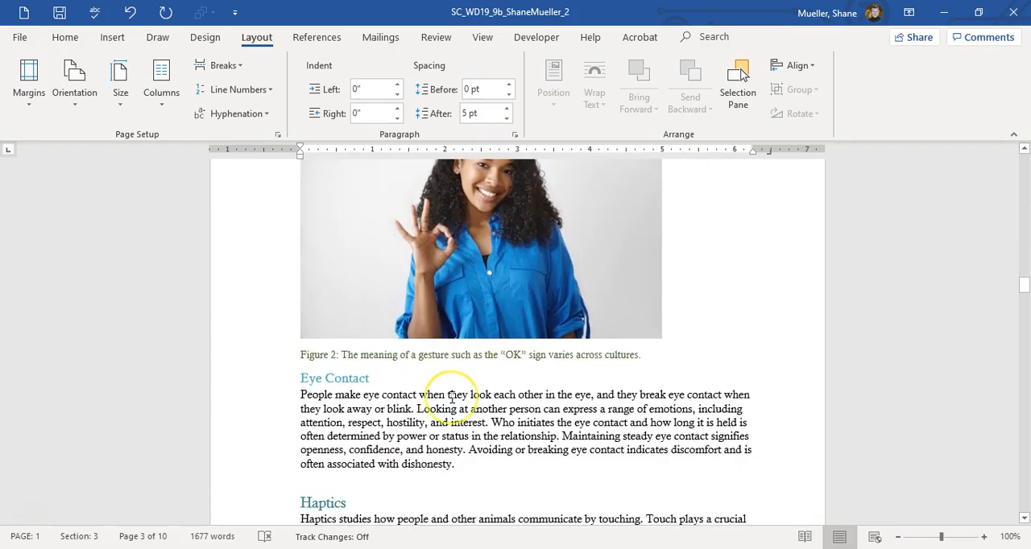
scroll(474, 460, "down", 8)
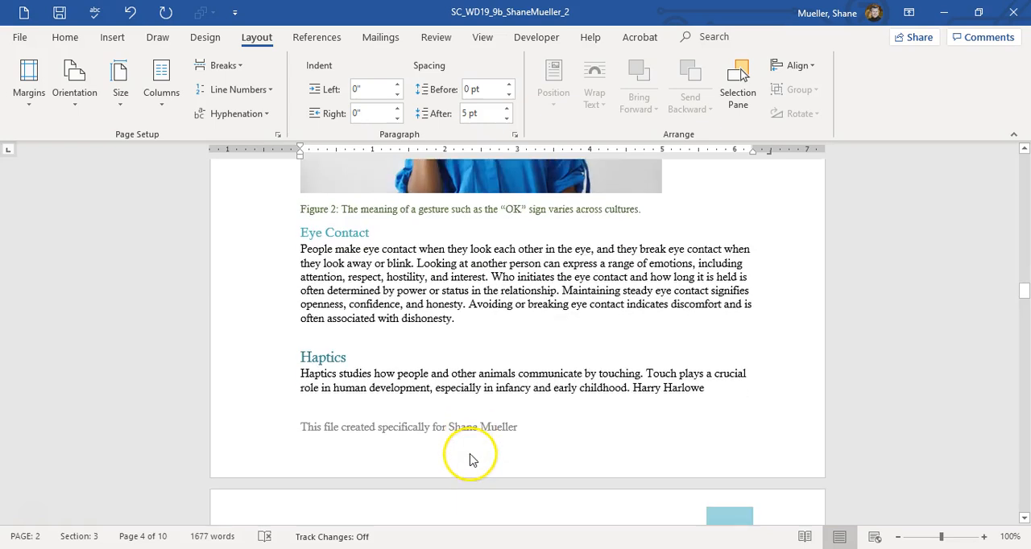
Step: Examine how the Haptics paragraph breaks across pages 2 and 3, below Figure 2 and the Eye Contact section
scroll(484, 372, "up", 6)
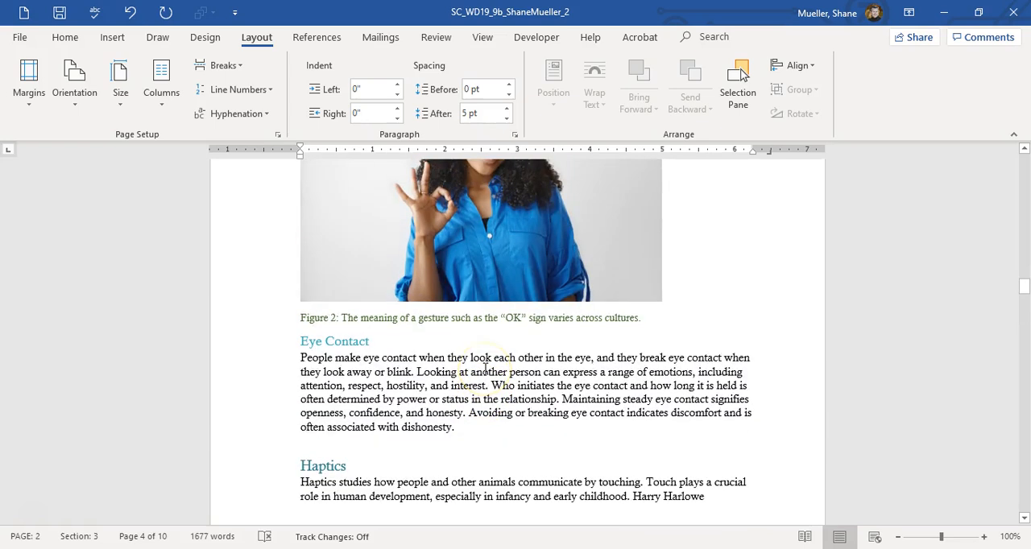
scroll(482, 374, "down", 4)
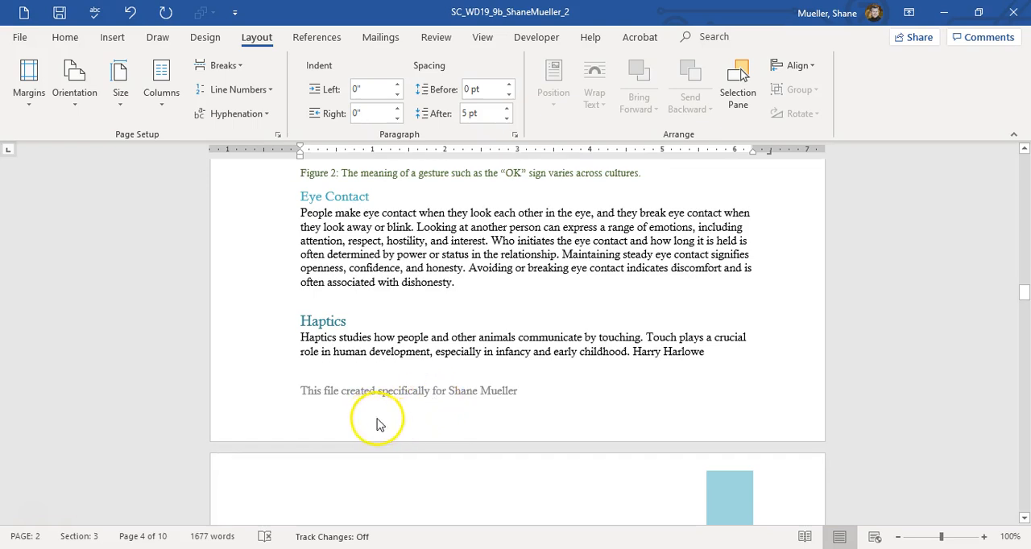
scroll(414, 363, "down", 8)
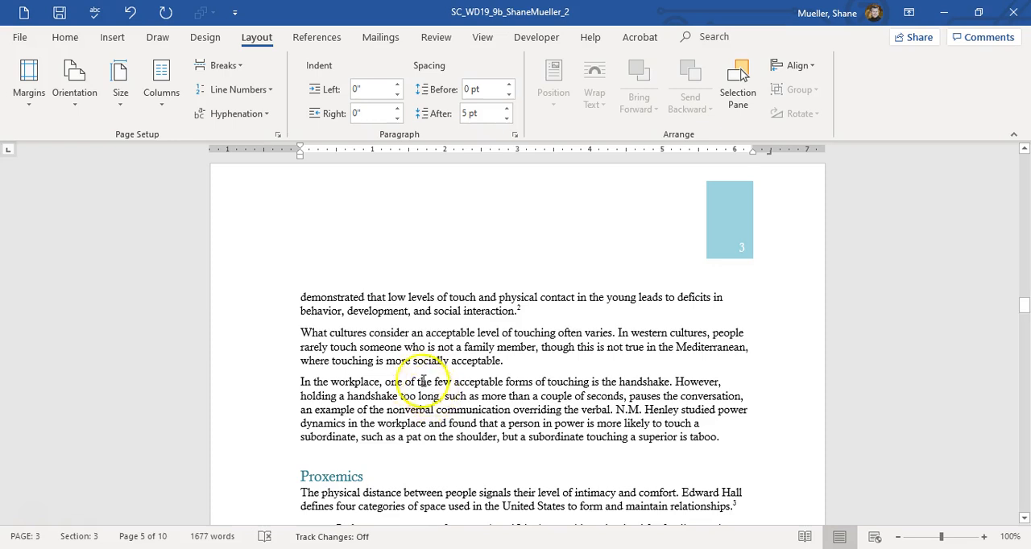
scroll(395, 371, "up", 5)
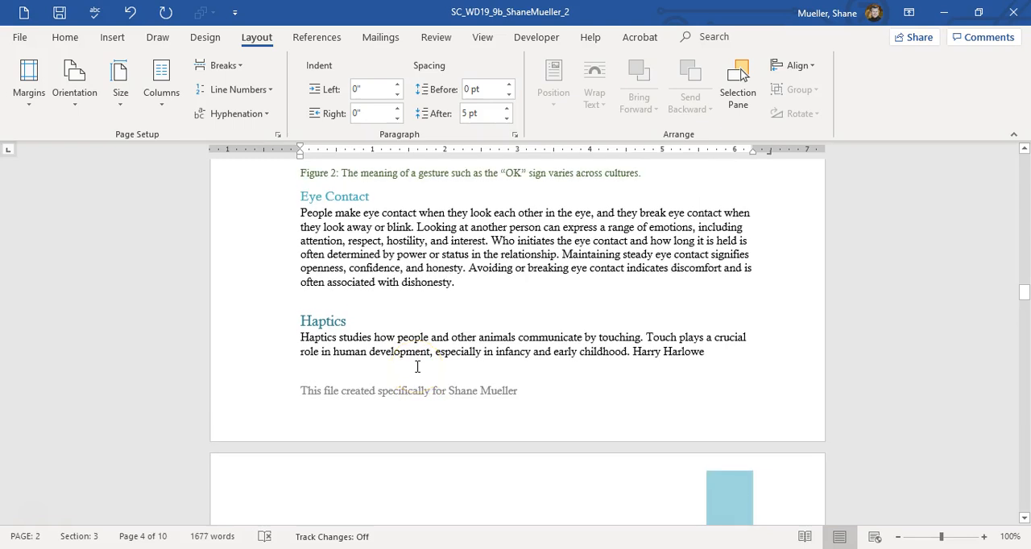
scroll(509, 400, "up", 3)
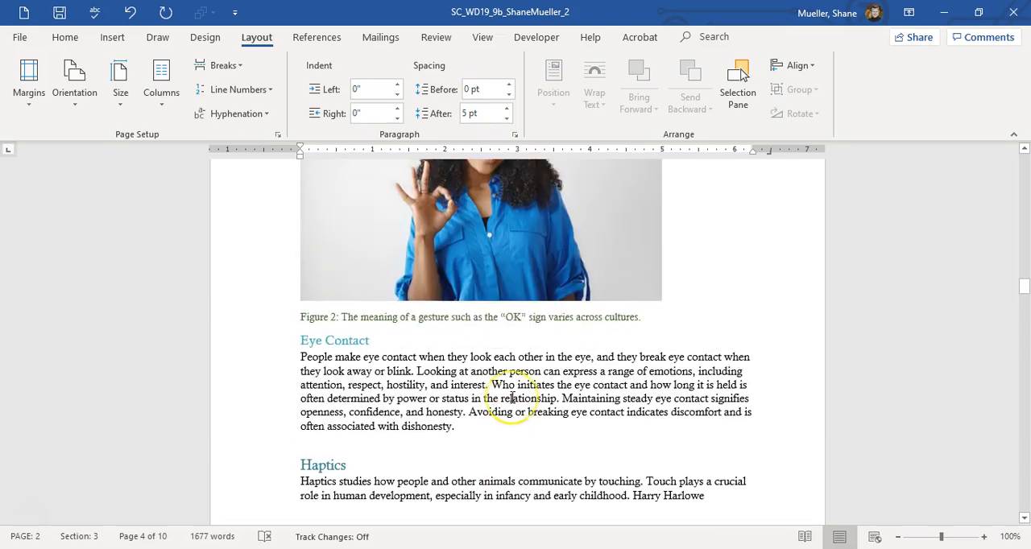
scroll(513, 401, "up", 4)
scroll(523, 401, "down", 8)
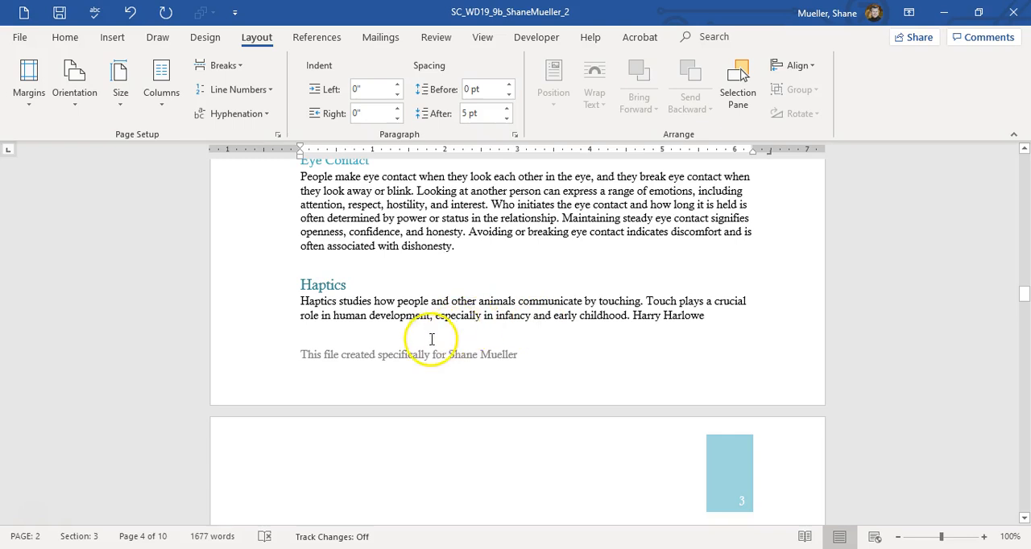
scroll(438, 340, "down", 5)
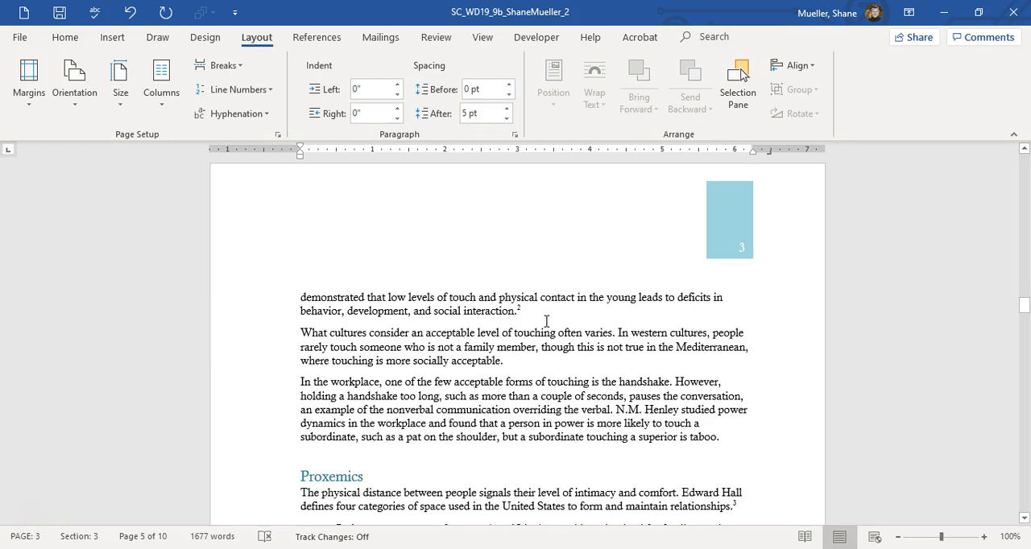
Step: Review the Proxemics section and the page break between its last paragraph and Figure 3
scroll(546, 321, "down", 2)
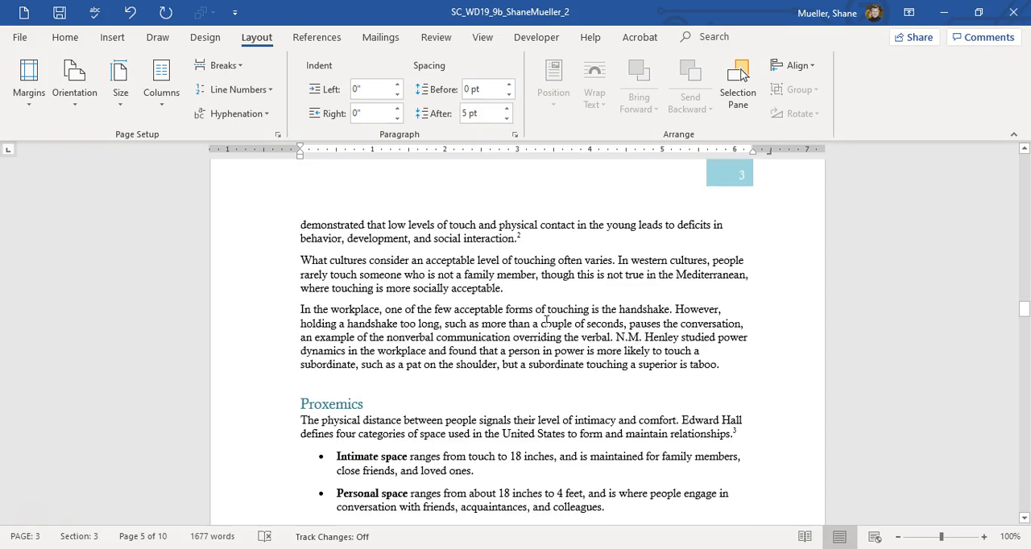
scroll(546, 321, "down", 10)
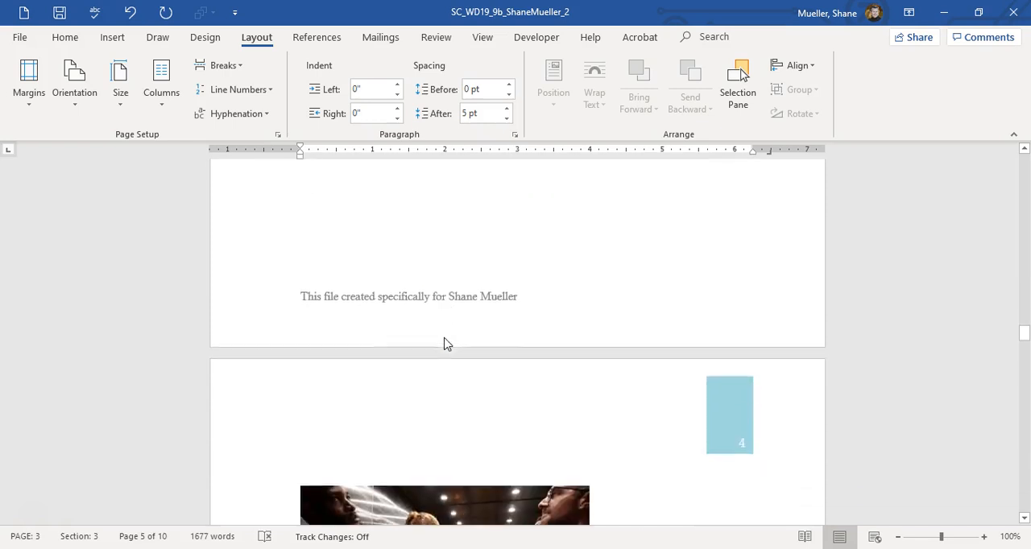
scroll(447, 344, "up", 1)
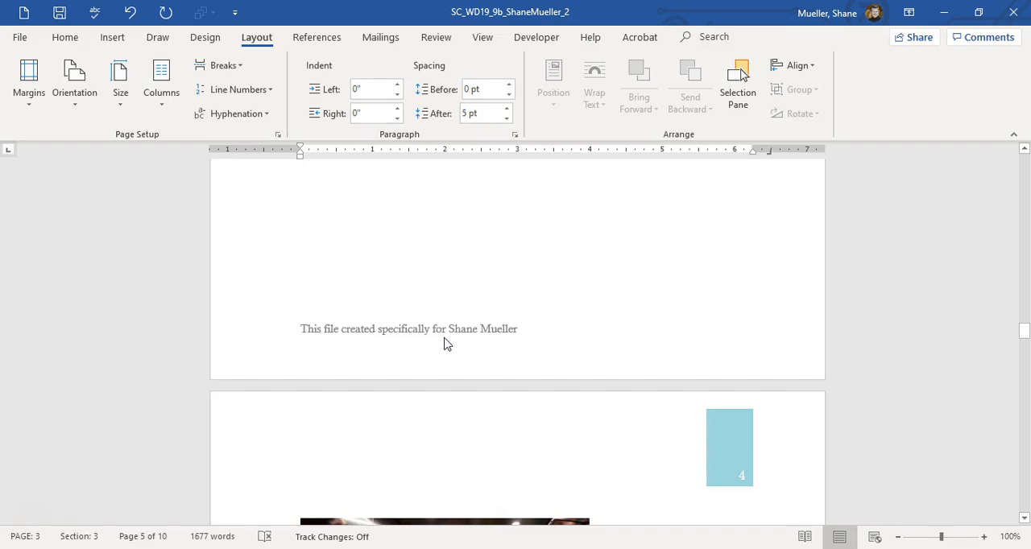
scroll(427, 338, "down", 1)
scroll(407, 334, "up", 8)
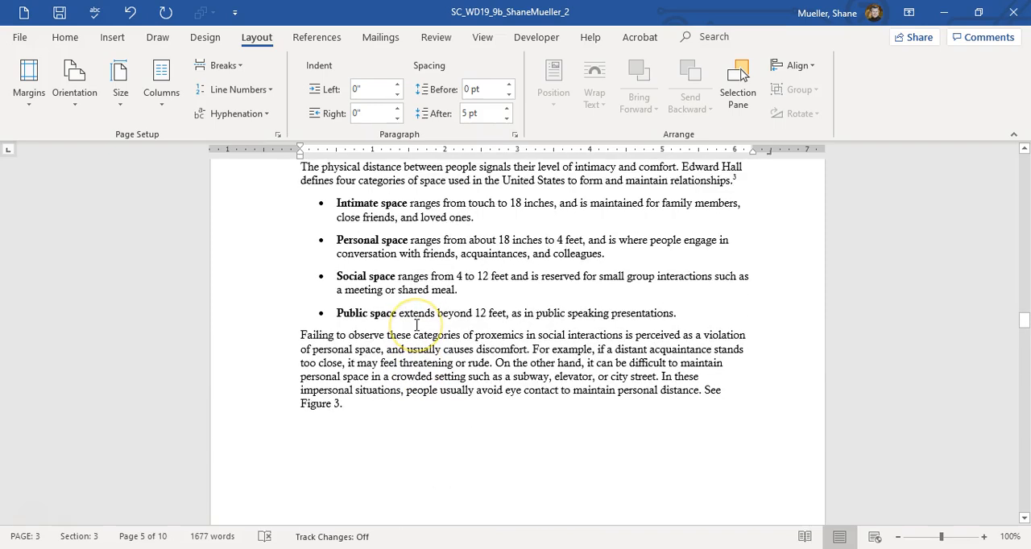
scroll(415, 335, "down", 5)
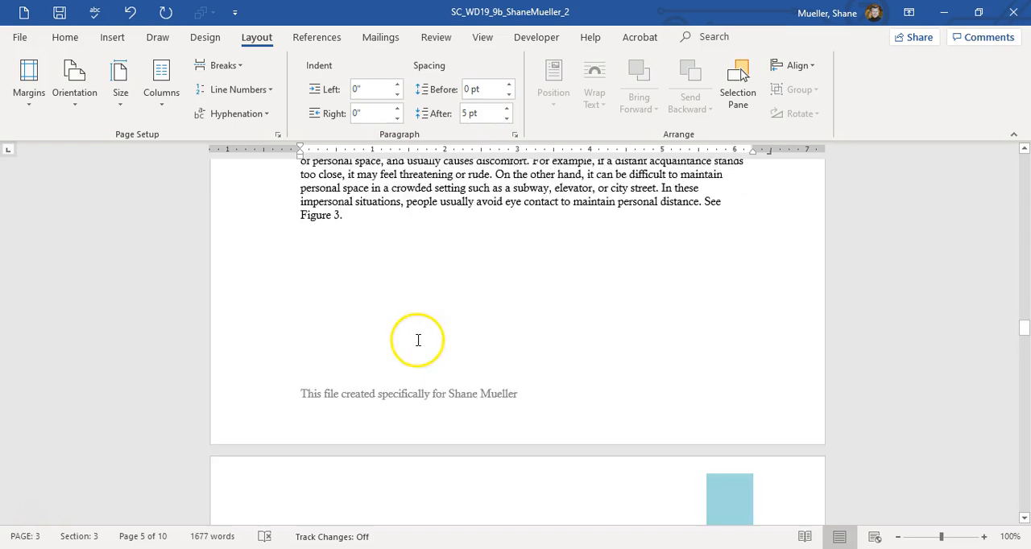
scroll(419, 346, "down", 3)
Step: Check how the Chronemics and Paralanguage text wraps around the linked Workplace Communication text boxes on pages 4 and 5
scroll(423, 347, "down", 9)
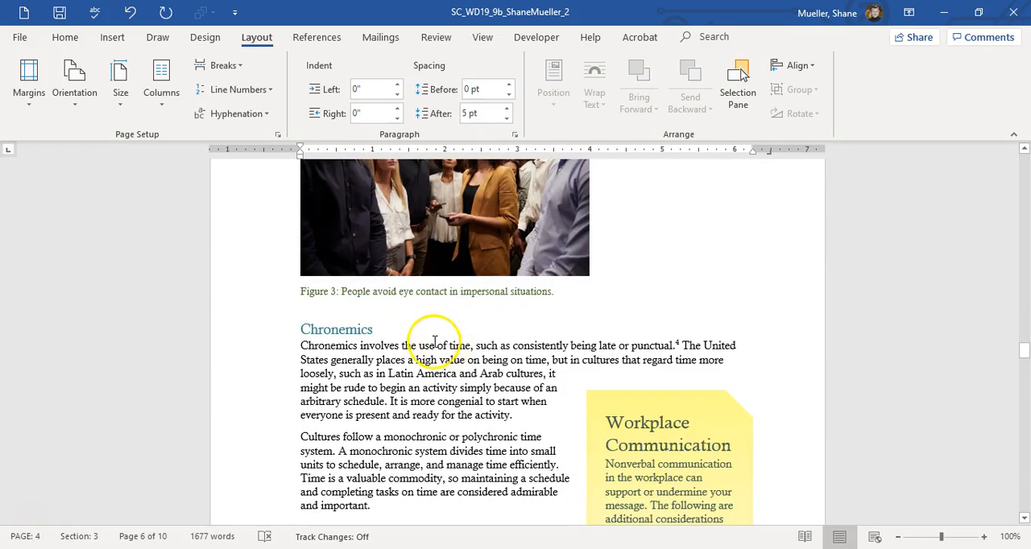
scroll(437, 339, "down", 15)
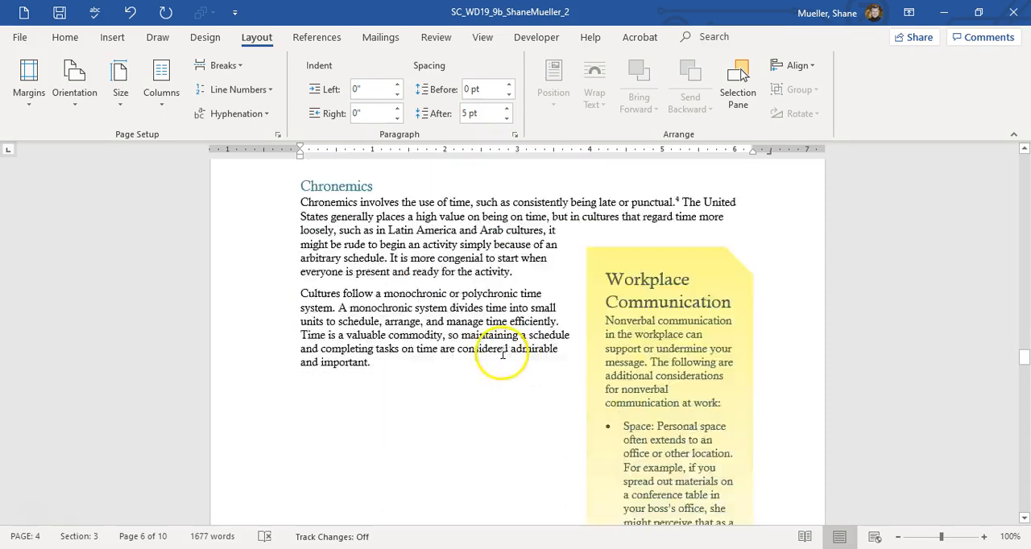
scroll(604, 346, "down", 4)
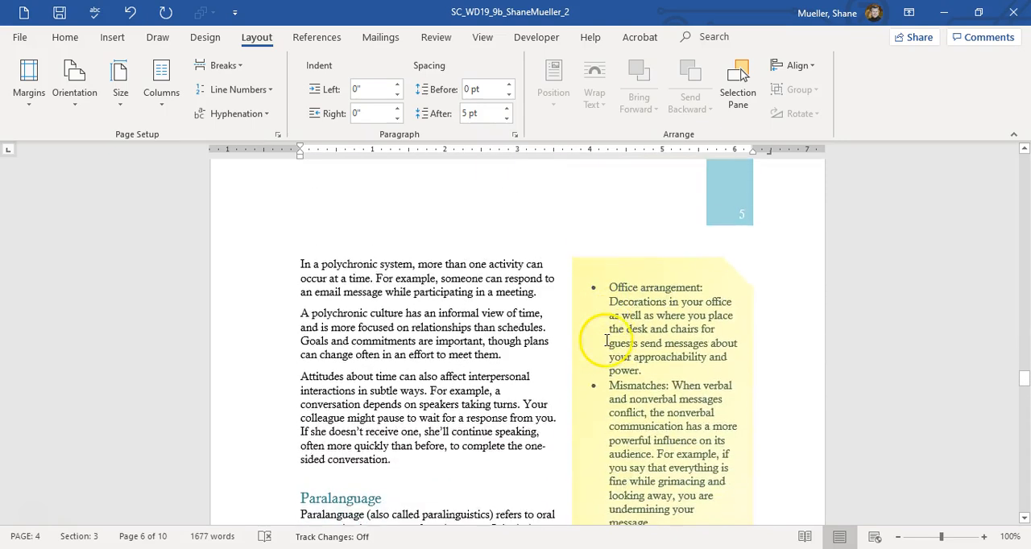
scroll(600, 346, "down", 5)
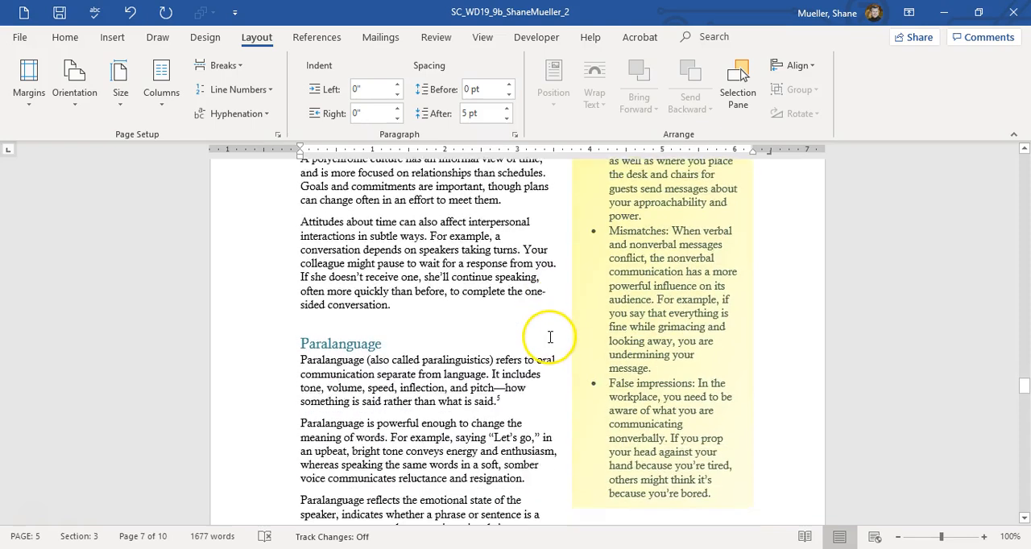
scroll(536, 339, "down", 4)
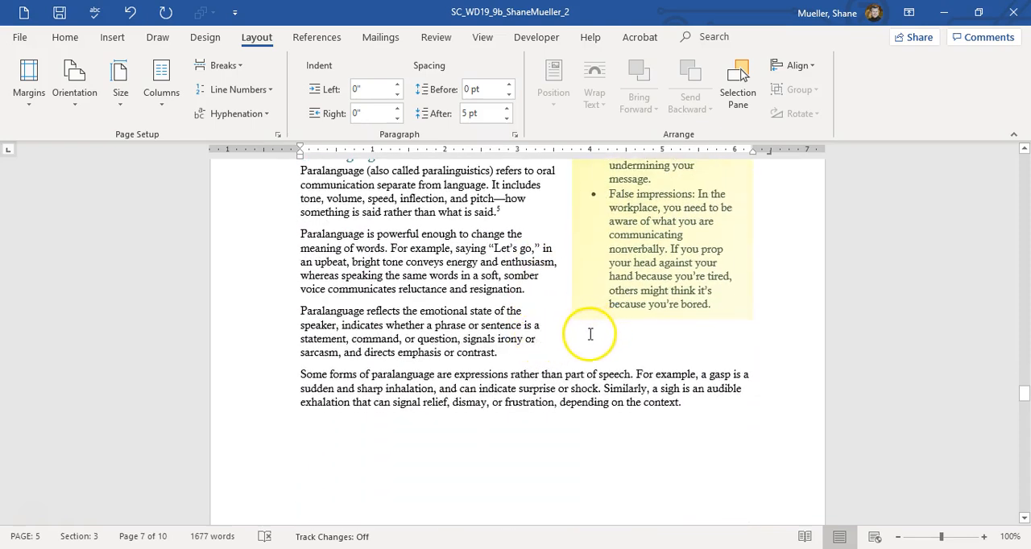
Step: Inspect the Interaction of Verbal and Nonverbal Communication page, Figure 4 with its caption, and the Table of Figures page numbers
scroll(564, 346, "down", 12)
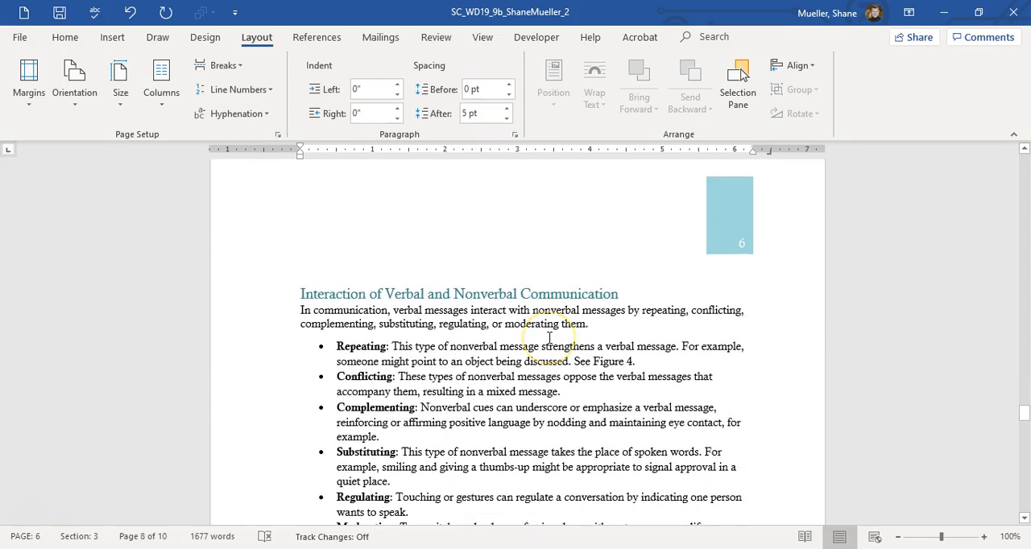
scroll(550, 337, "down", 4)
left_click(526, 333)
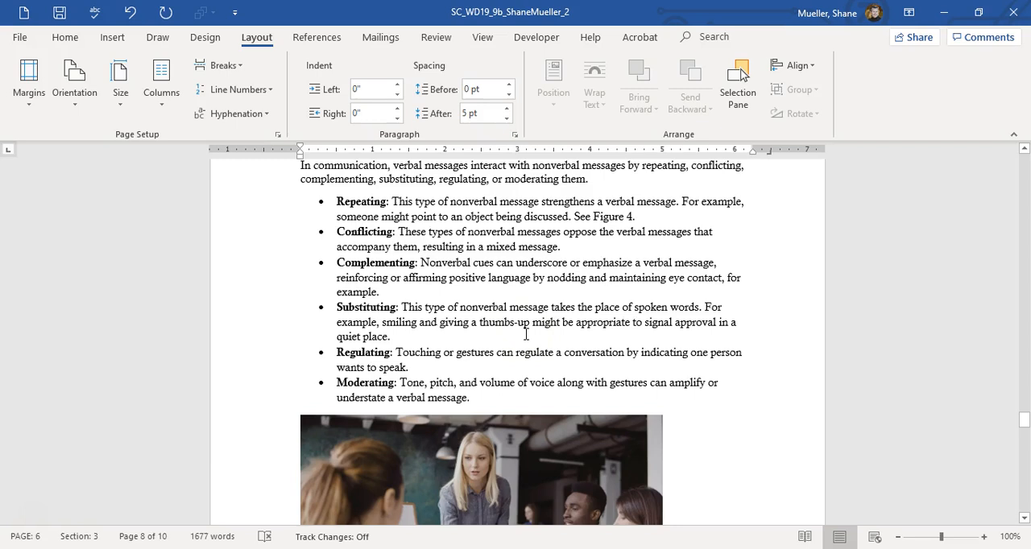
scroll(525, 333, "down", 15)
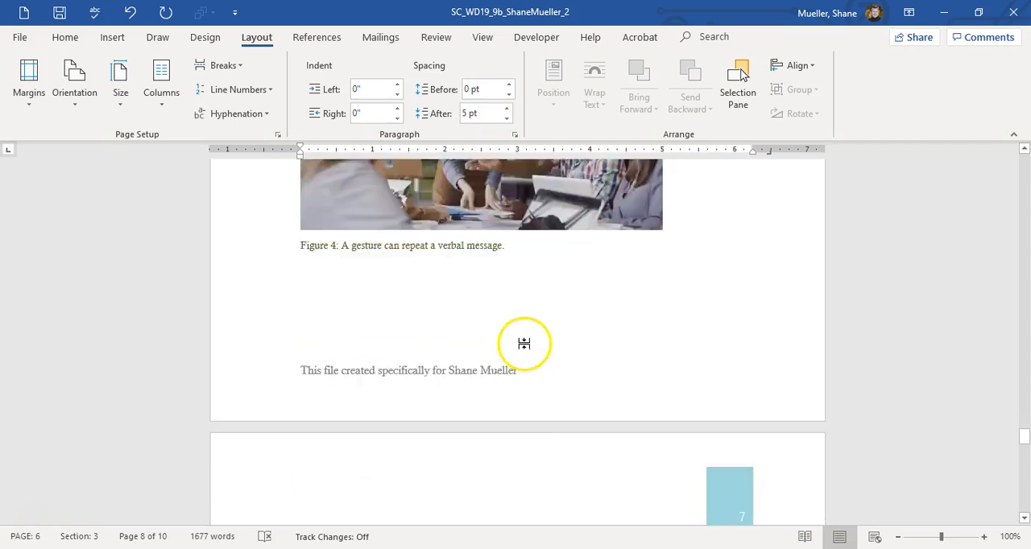
scroll(527, 343, "down", 1)
scroll(526, 339, "up", 13)
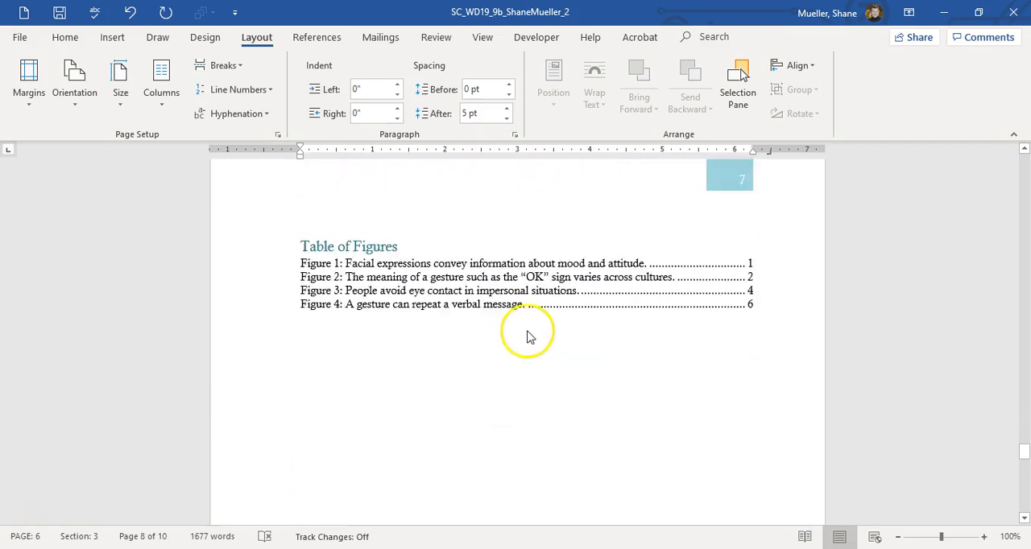
scroll(533, 332, "up", 9)
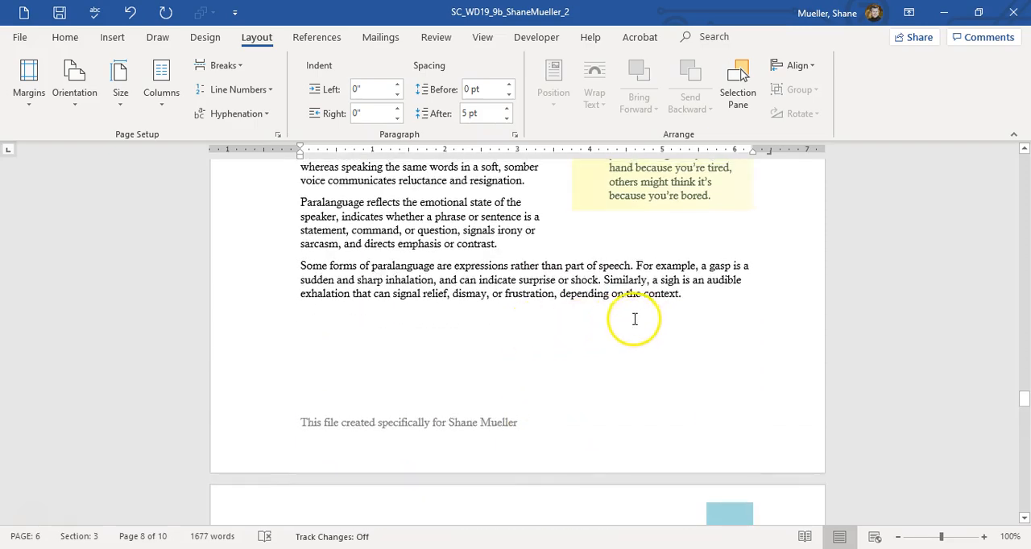
scroll(628, 322, "down", 9)
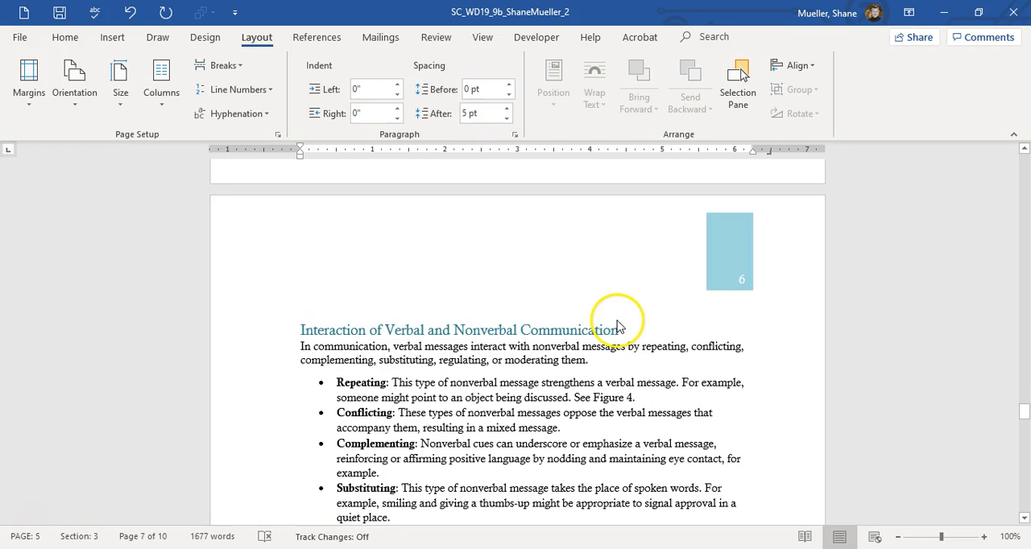
scroll(616, 325, "down", 9)
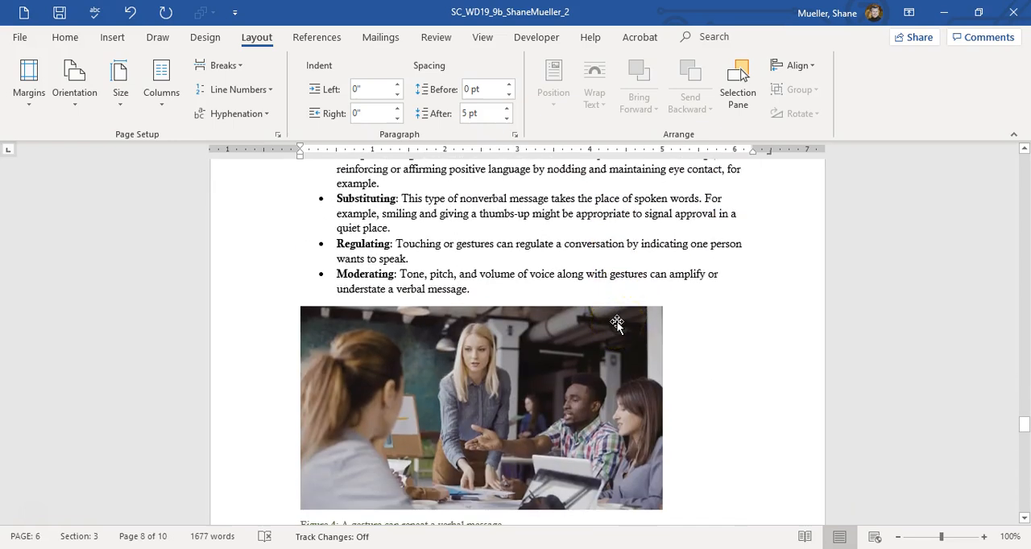
scroll(617, 324, "down", 8)
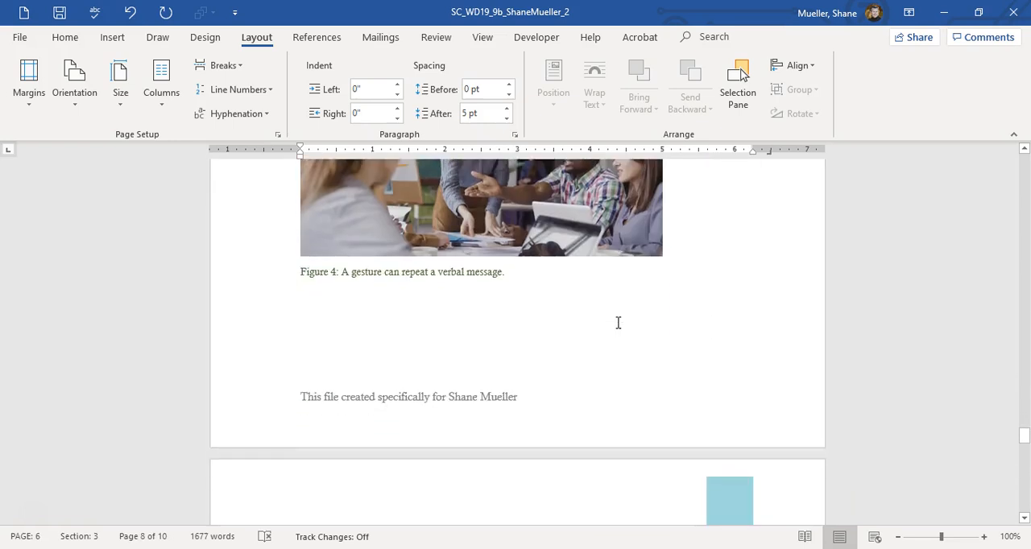
Step: Recheck the page breaks around the Paralanguage section and where each linked text box ends on pages 4 and 5
scroll(617, 324, "up", 19)
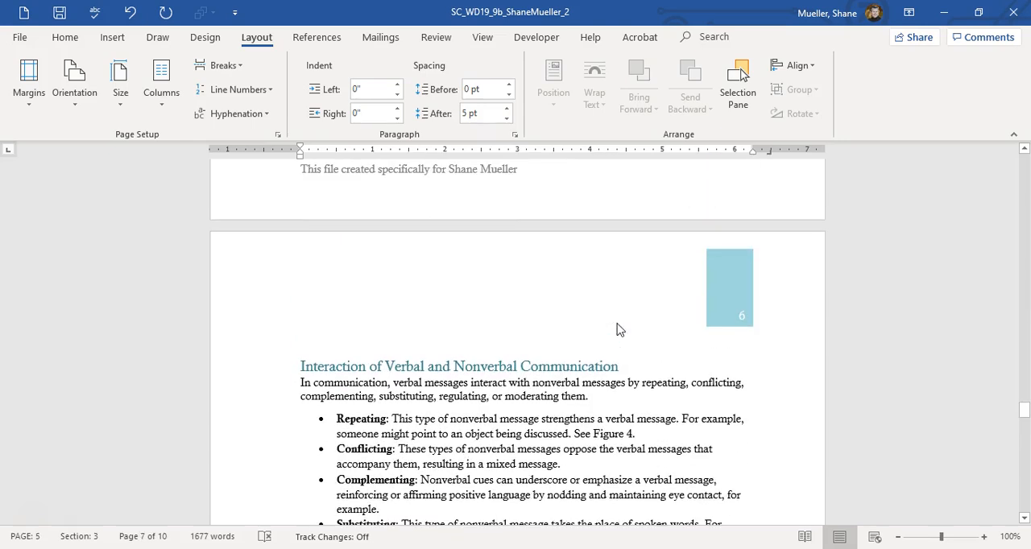
scroll(617, 329, "up", 5)
scroll(616, 329, "up", 7)
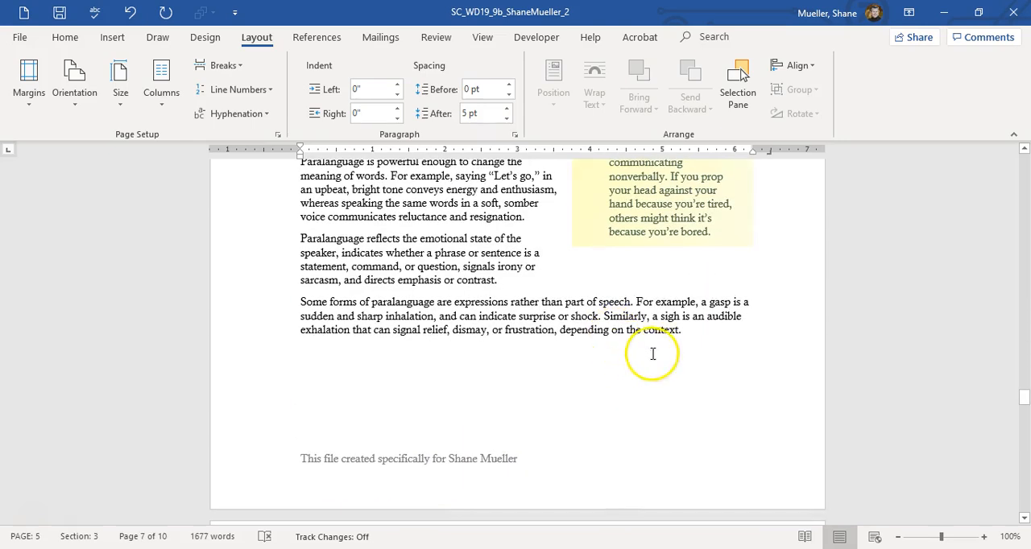
scroll(648, 352, "up", 4)
scroll(632, 345, "down", 1)
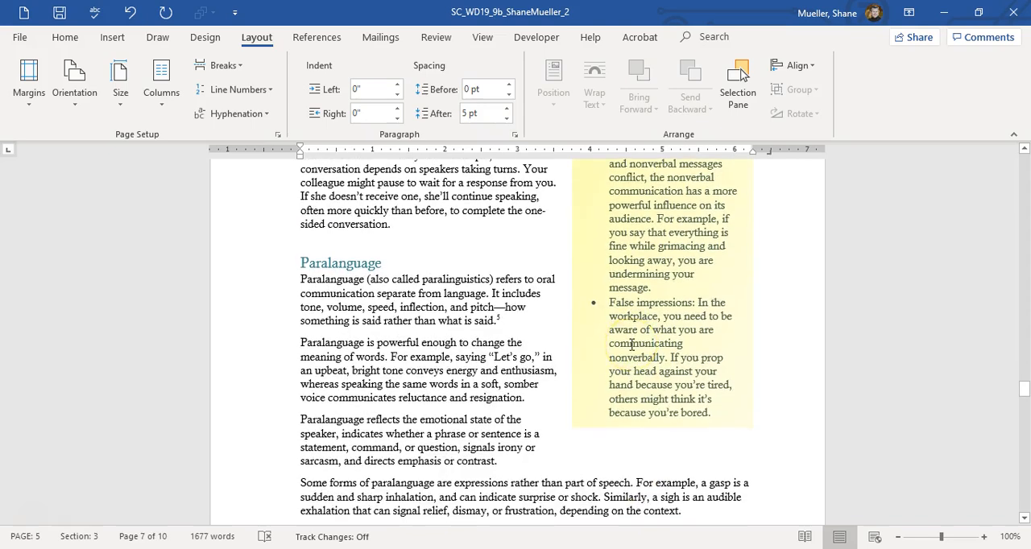
scroll(594, 344, "up", 3)
scroll(591, 345, "up", 11)
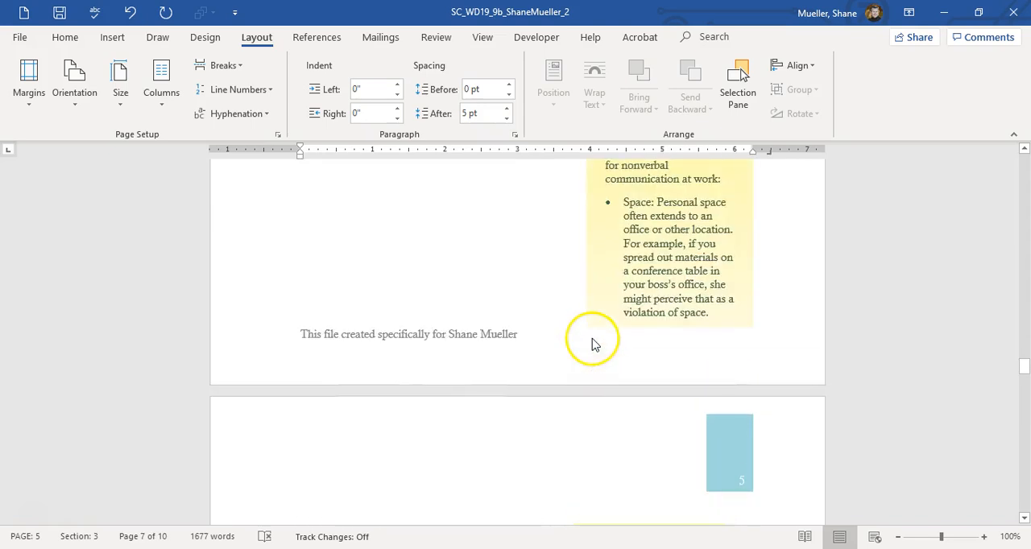
Step: Recheck the page flow from the Proxemics section through Figure 3, Chronemics and Paralanguage to the Interaction of Verbal and Nonverbal Communication heading
scroll(592, 345, "up", 7)
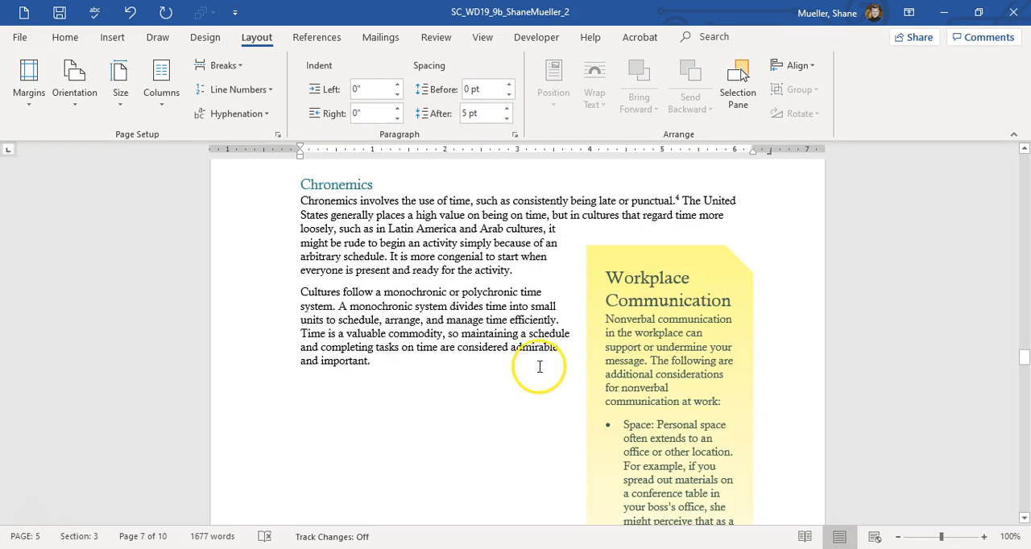
scroll(539, 366, "up", 20)
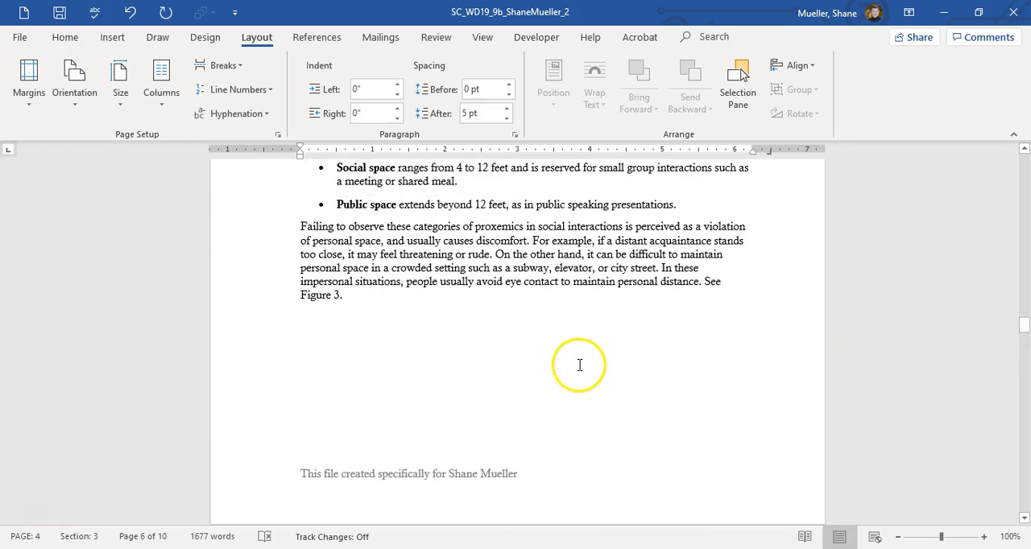
scroll(539, 368, "down", 5)
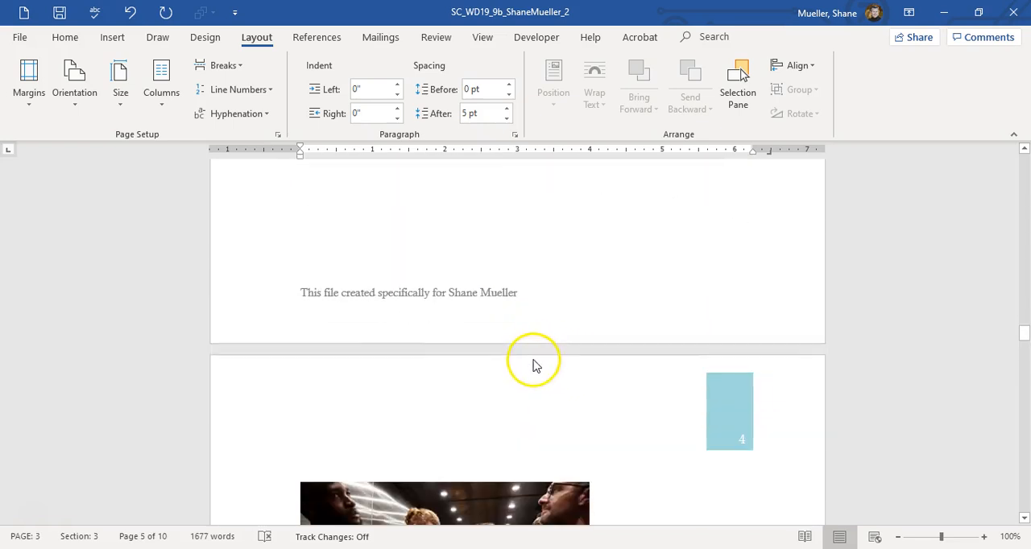
scroll(529, 360, "down", 14)
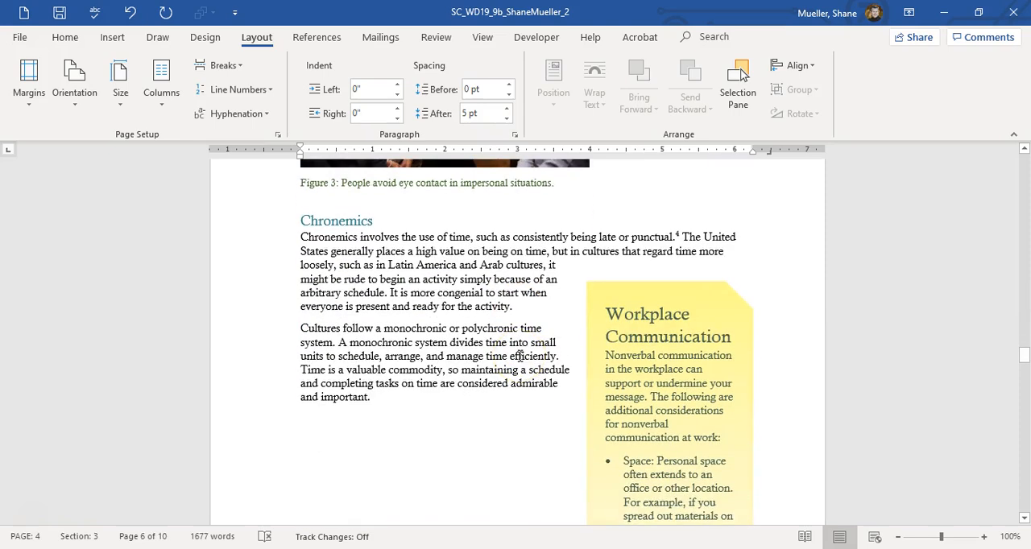
scroll(521, 358, "down", 7)
scroll(522, 356, "up", 4)
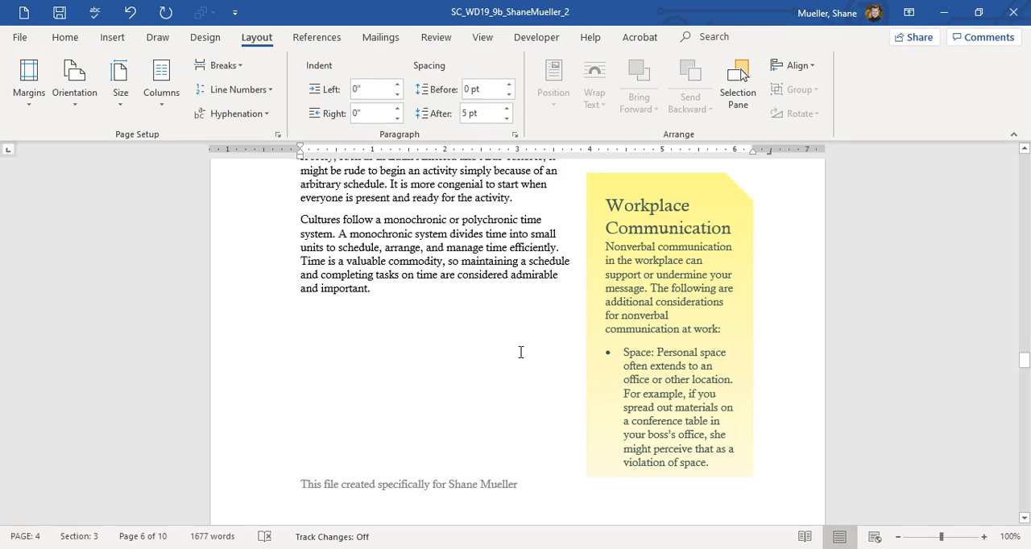
scroll(517, 348, "down", 20)
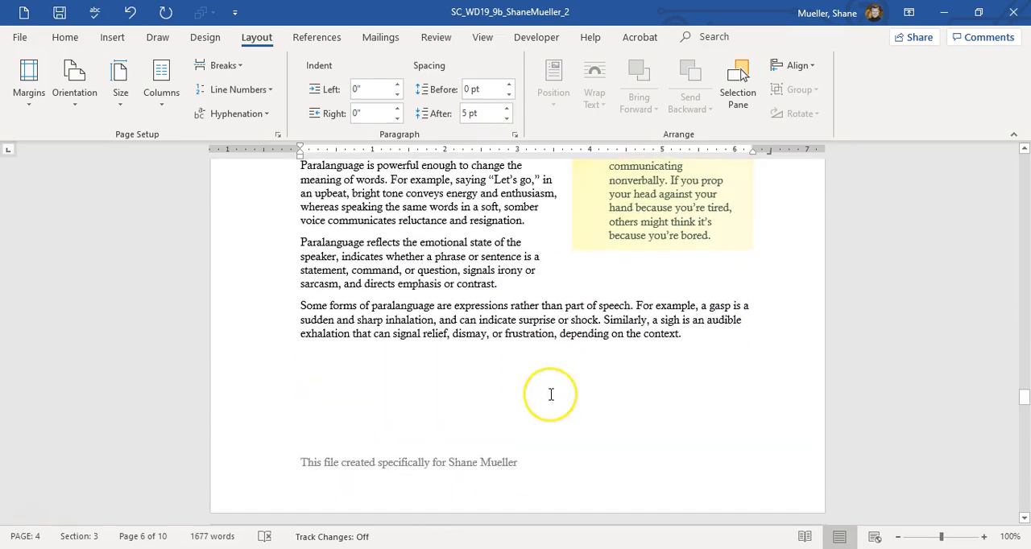
scroll(551, 394, "down", 20)
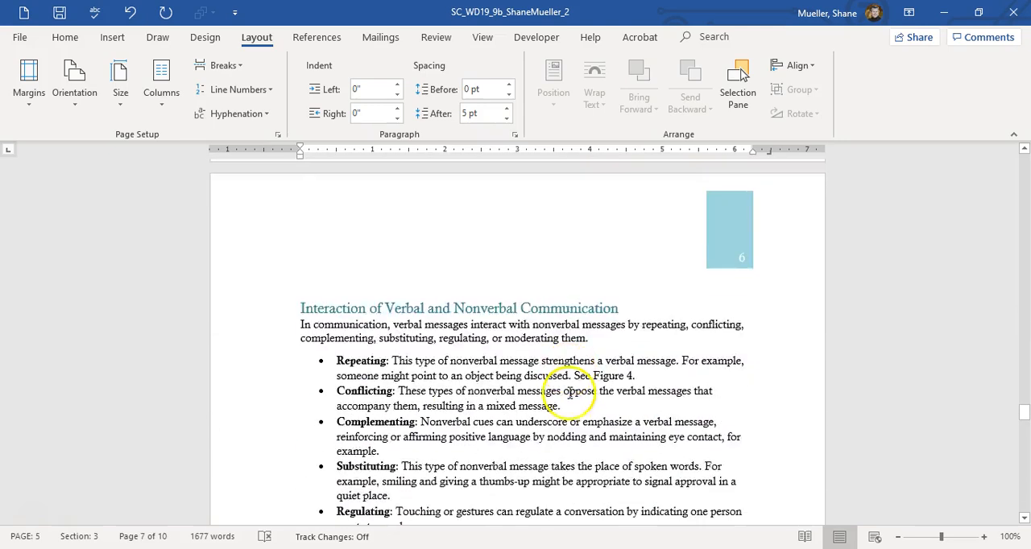
Step: Review the Table of Figures, the two-column index with its page numbers, and the notes at the end of the document
scroll(569, 389, "down", 10)
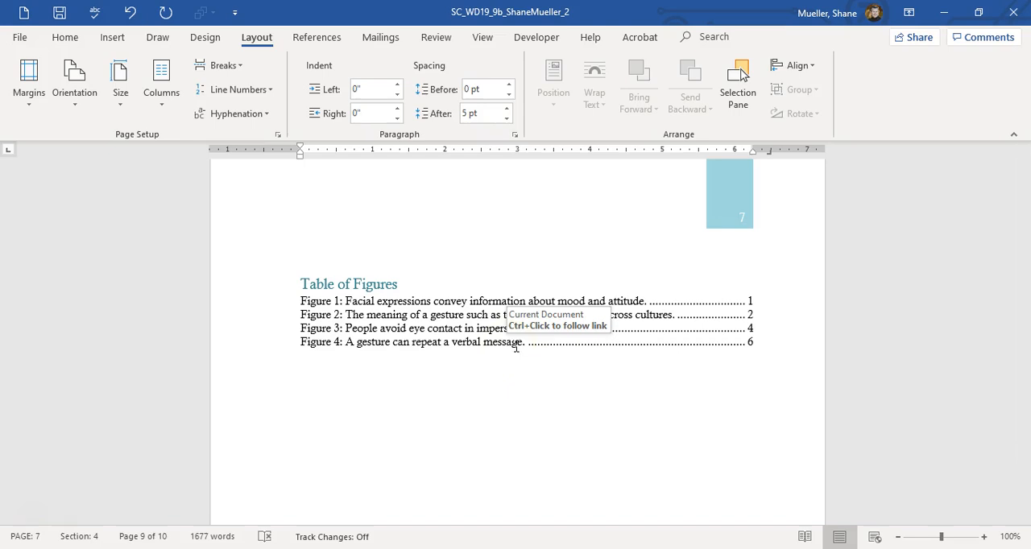
scroll(481, 364, "down", 15)
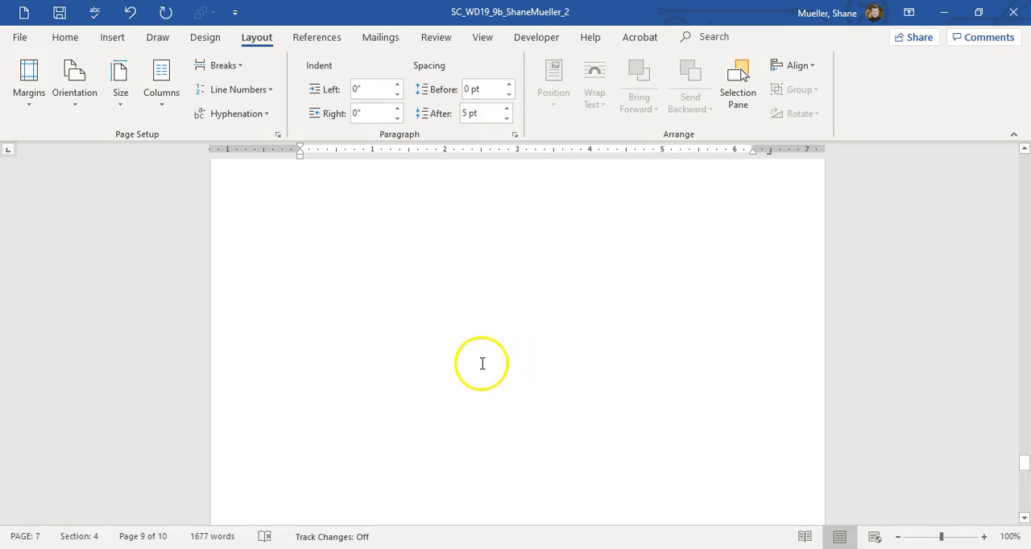
scroll(482, 384, "down", 2)
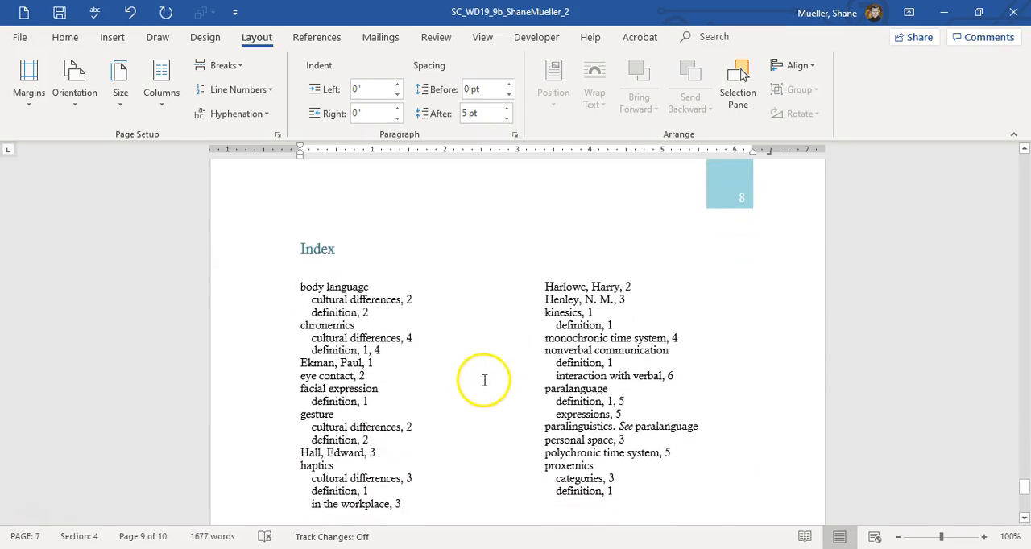
left_click(430, 313)
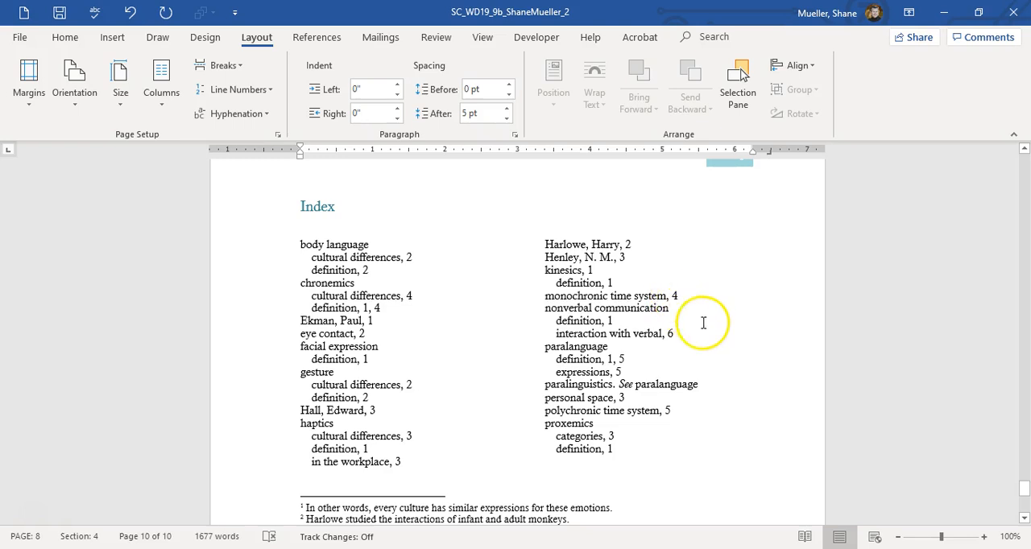
scroll(676, 300, "down", 3)
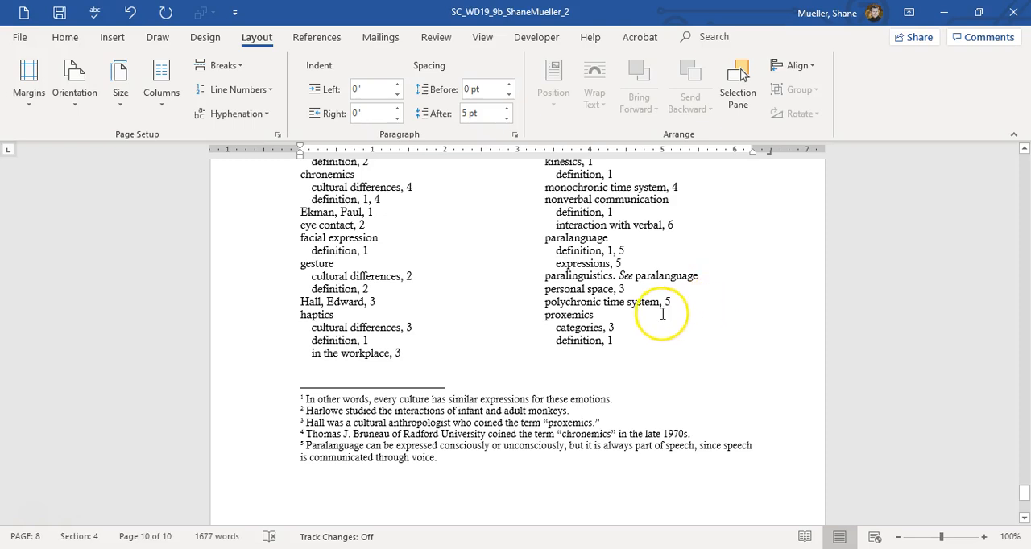
scroll(606, 326, "down", 3)
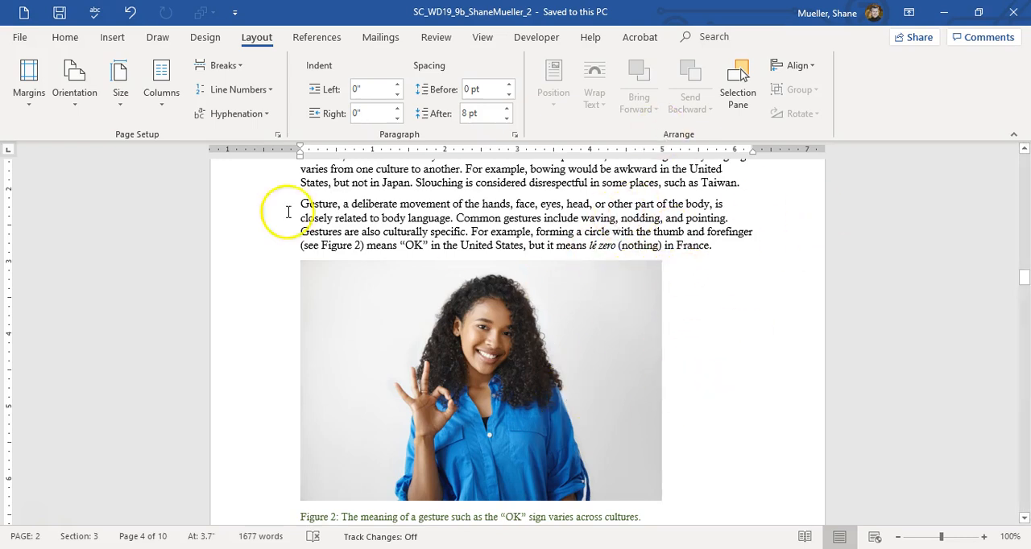
Step: Replace the accented é in "lé" with a plain e in the Gesture paragraph above Figure 2
left_click(624, 326)
left_click(706, 299)
scroll(481, 388, "down", 1)
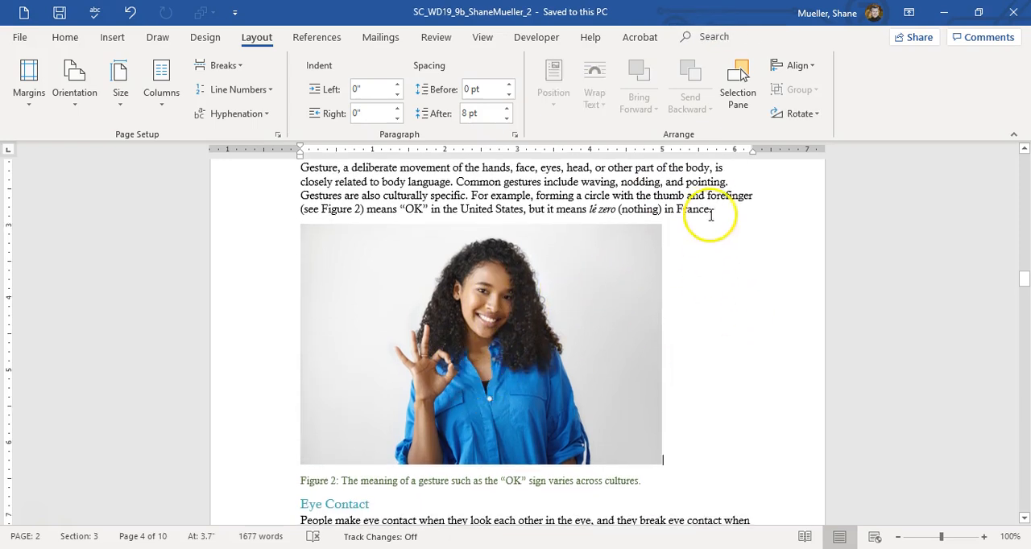
left_click(597, 211)
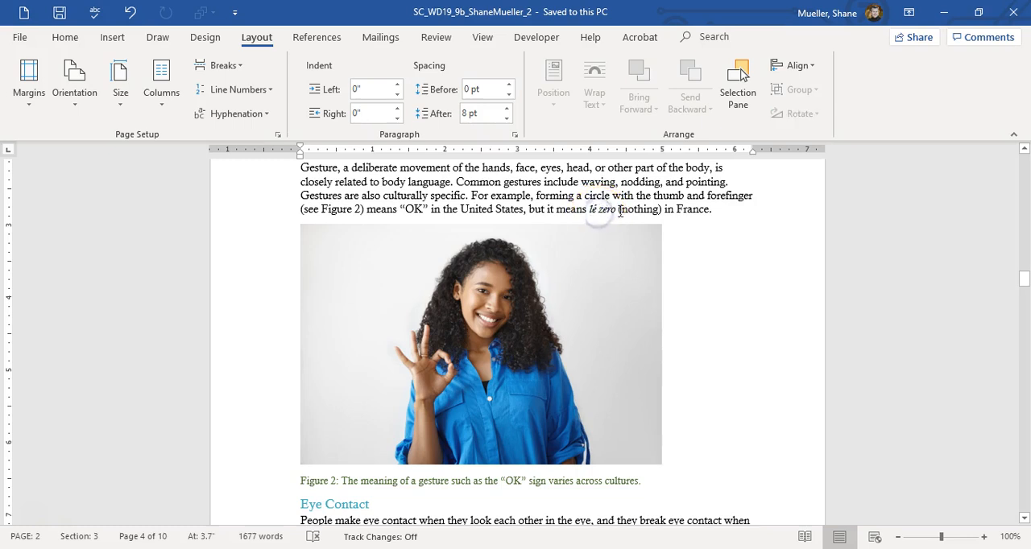
key("BackSpace")
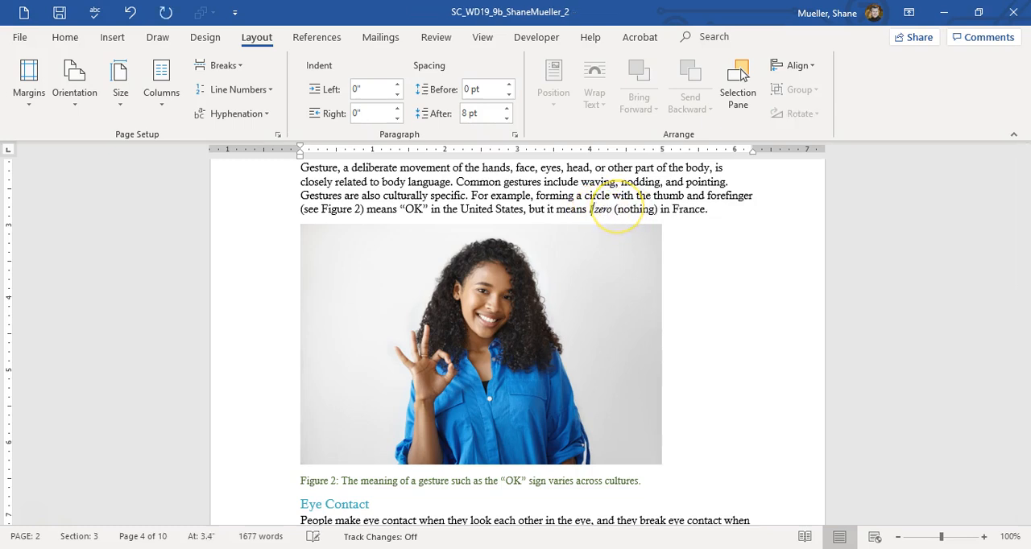
type("e")
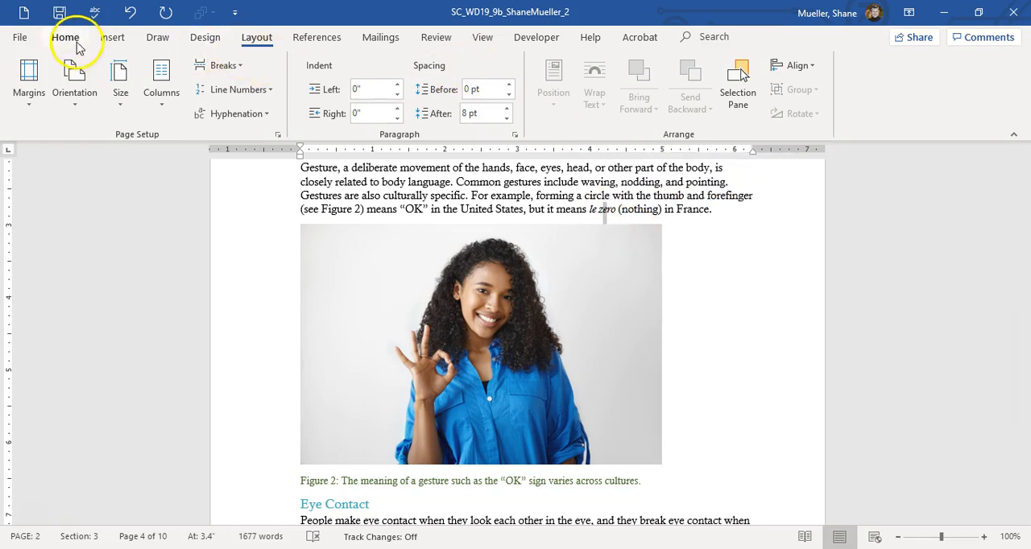
Step: Replace the e in "zero" with the é symbol so the French phrase above Figure 2 reads "le zéro"
left_click(124, 40)
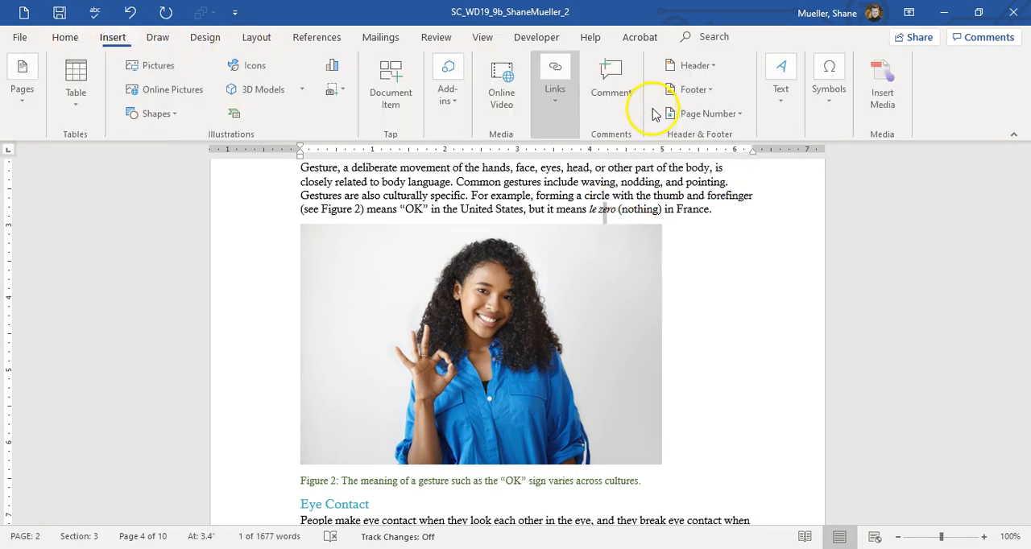
left_click(835, 105)
left_click(867, 158)
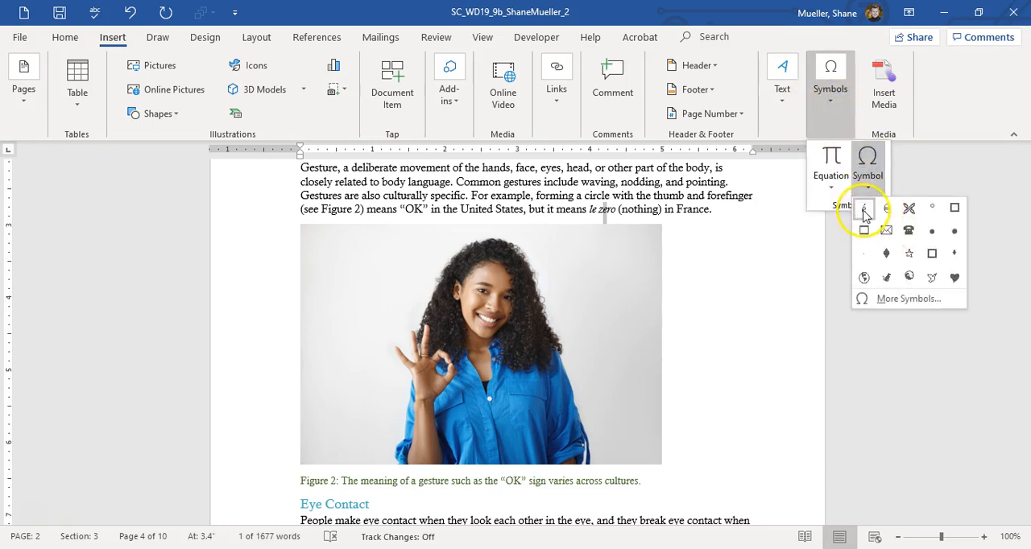
left_click(864, 210)
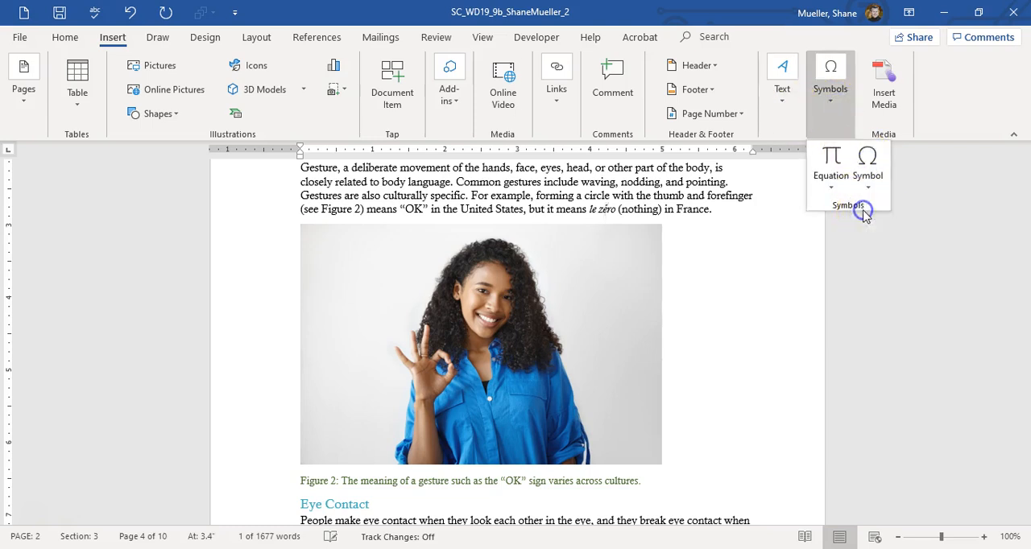
left_click(606, 216)
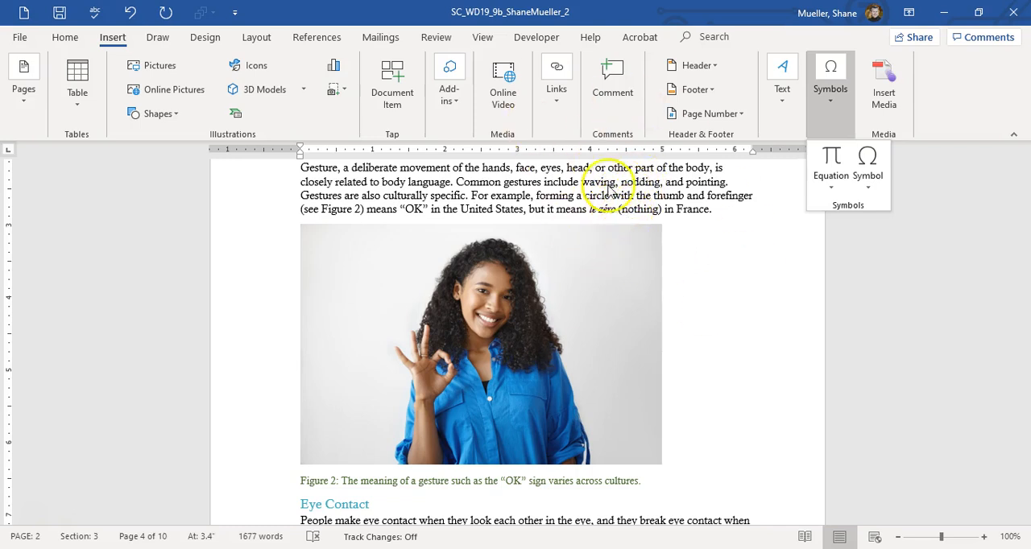
type(".")
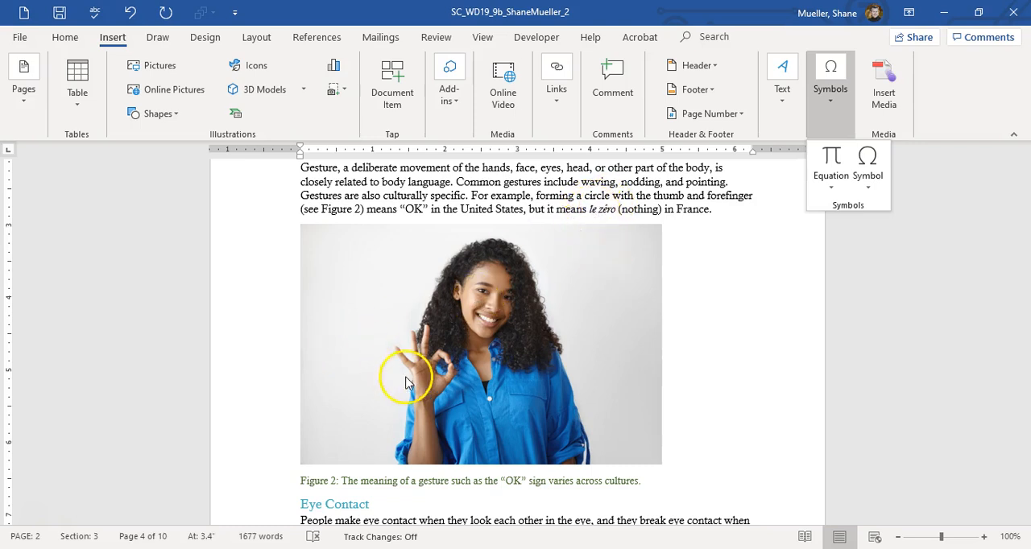
scroll(624, 314, "down", 10)
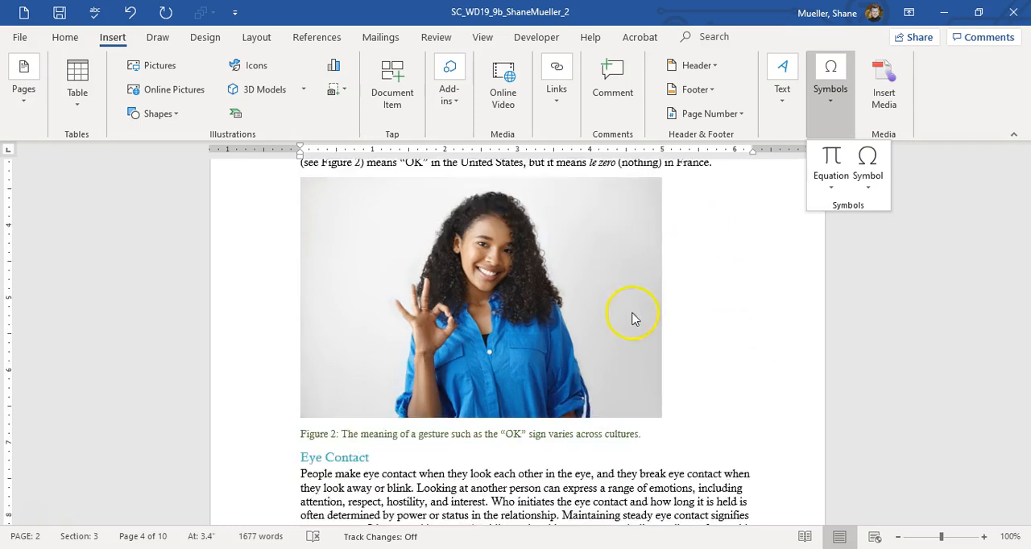
scroll(665, 352, "up", 2)
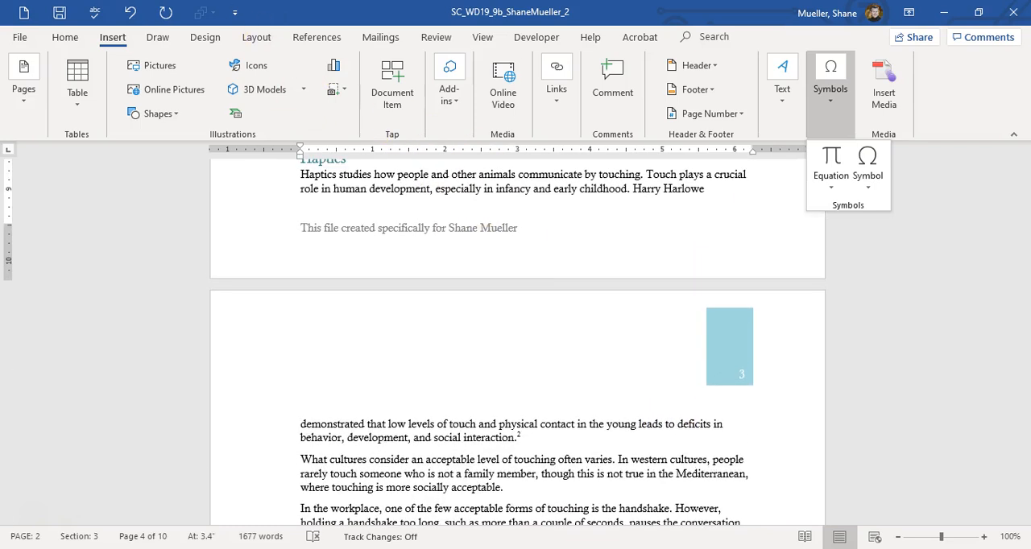